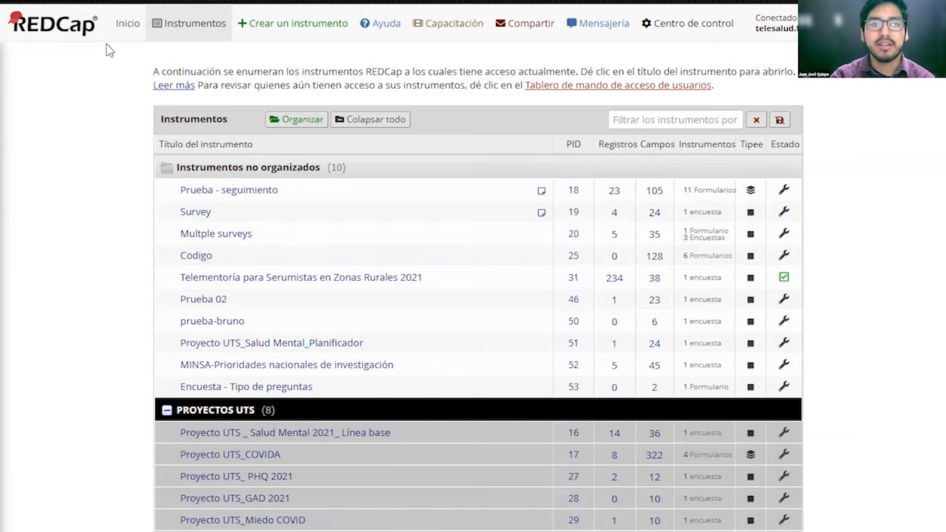
# Look over the REDCap home page and browse the list of existing instruments.
pyautogui.click(127, 25)
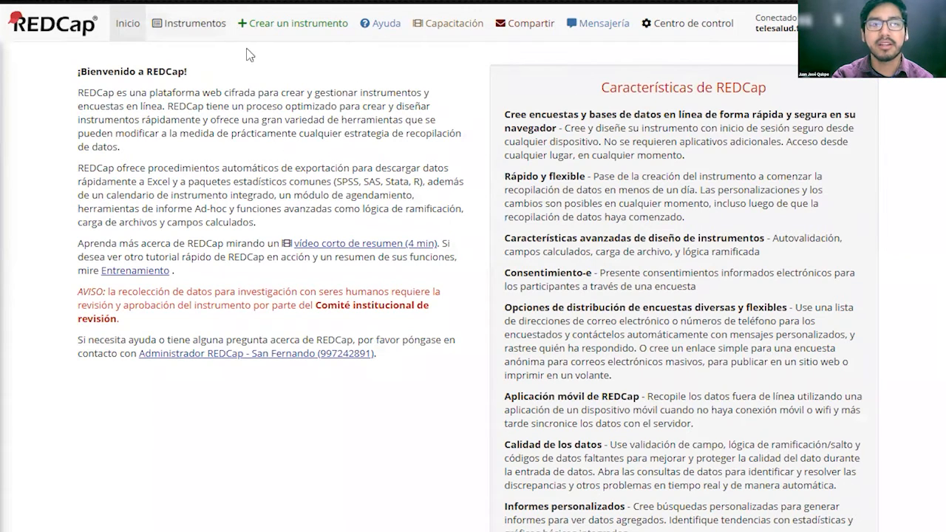
pyautogui.click(195, 31)
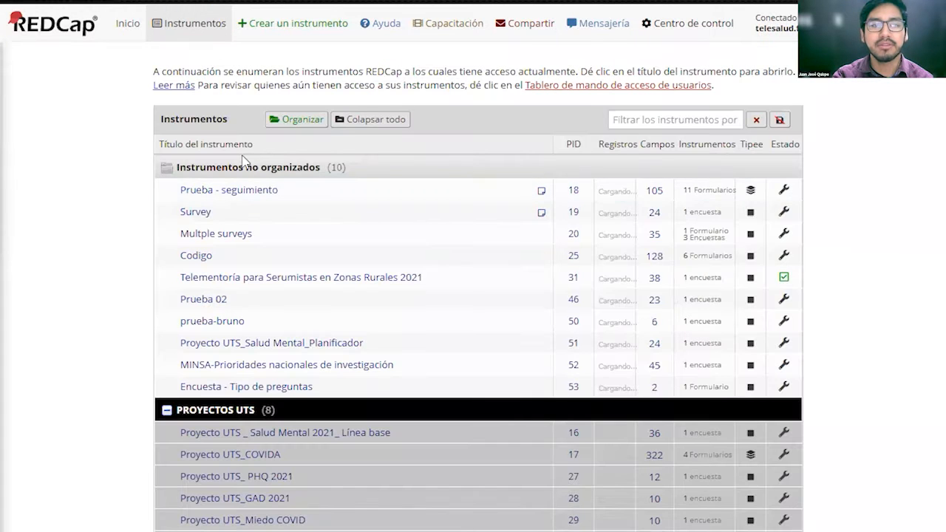
pyautogui.scroll(-3, 206, 246)
pyautogui.scroll(3, 201, 233)
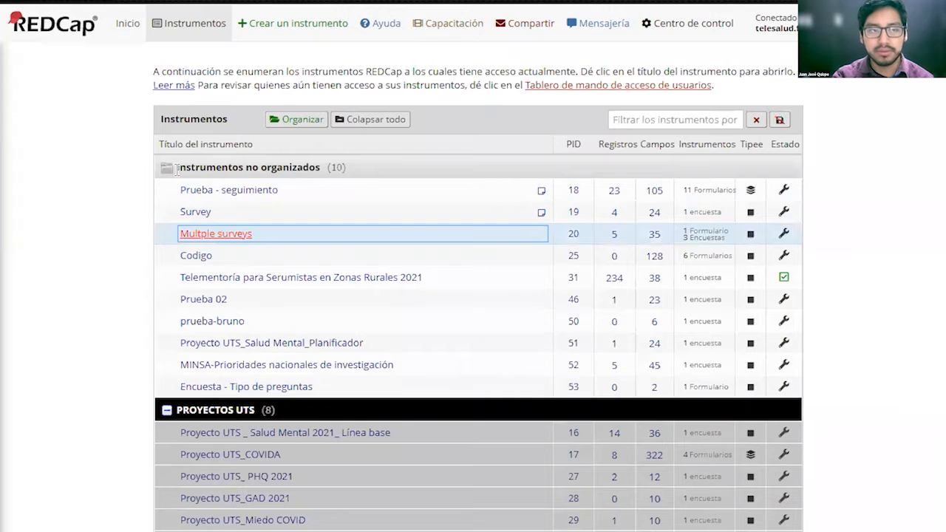
pyautogui.scroll(-3, 203, 314)
pyautogui.scroll(3, 196, 402)
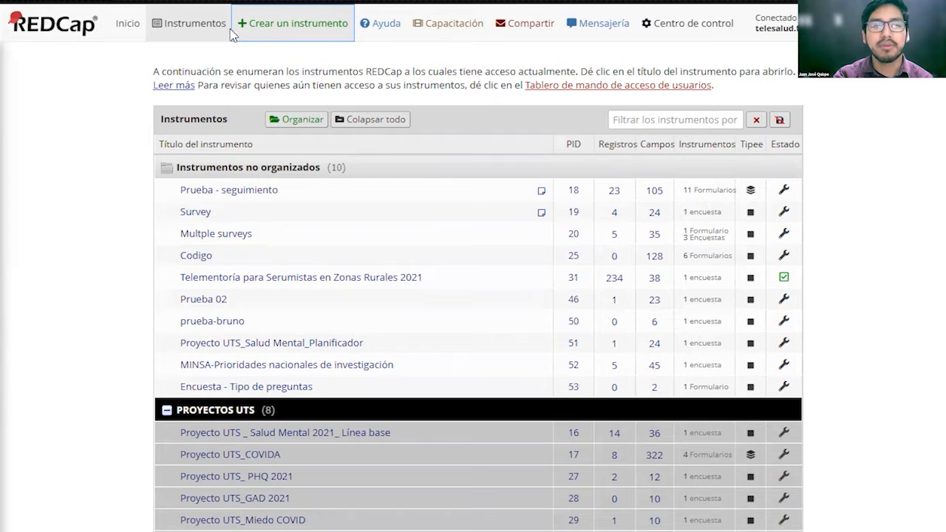
# Start a new instrument and name it Prueba_REDCap.
pyautogui.click(296, 36)
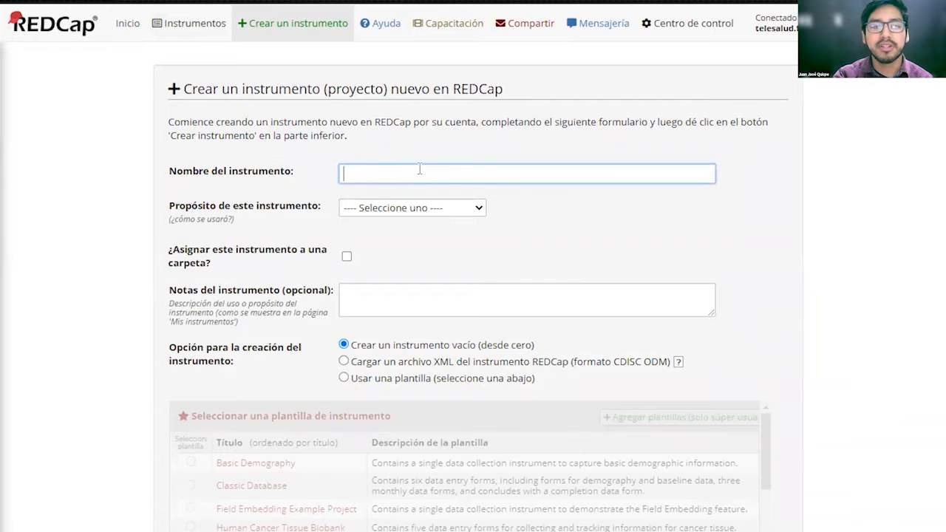
pyautogui.write('P')
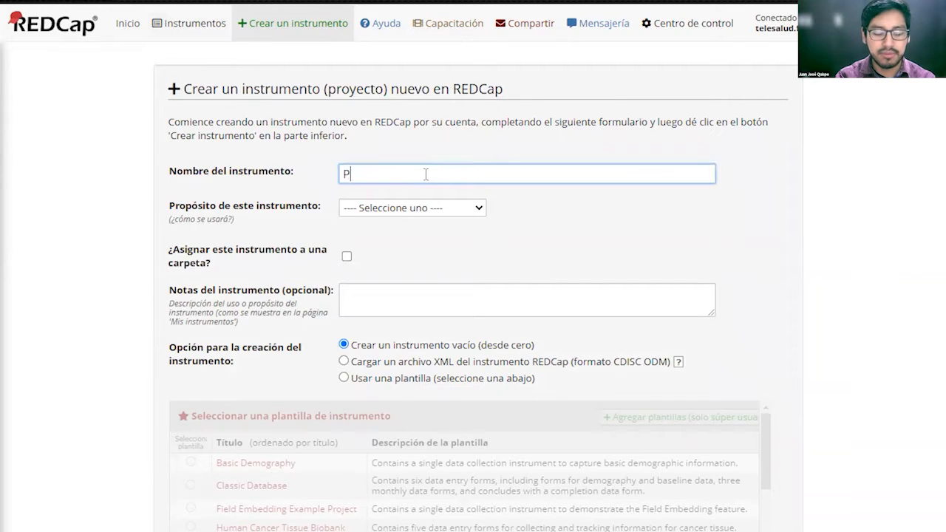
pyautogui.write('rueba_')
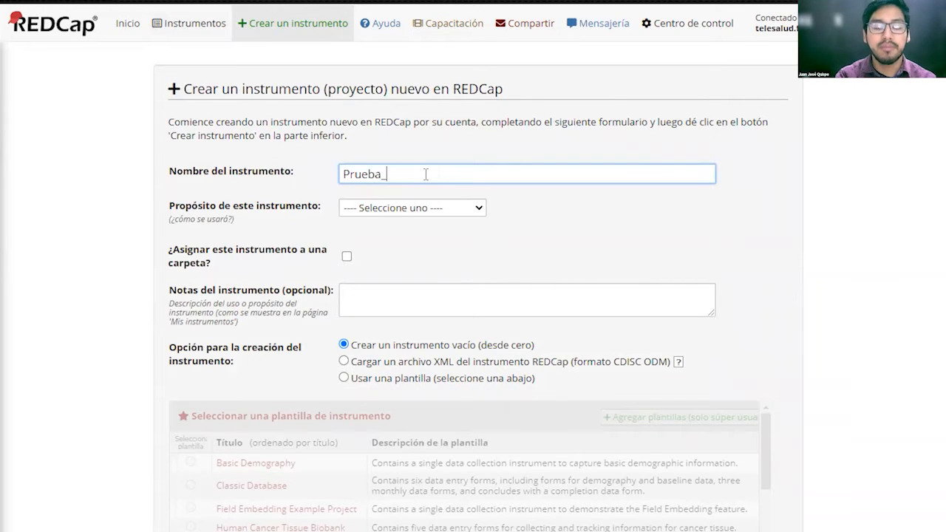
pyautogui.write('REDCap')
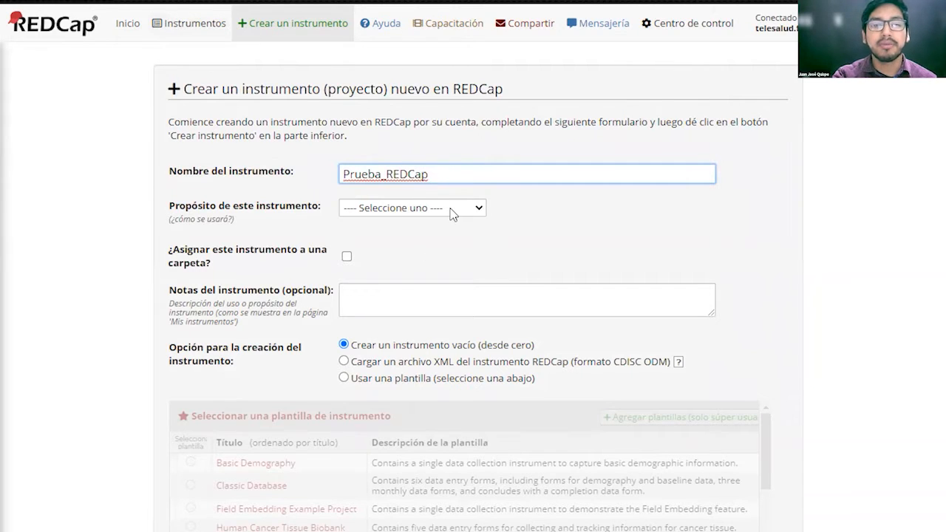
# Set the instrument's purpose to Investigación and review the principal investigator, IRB and research type fields.
pyautogui.click(402, 210)
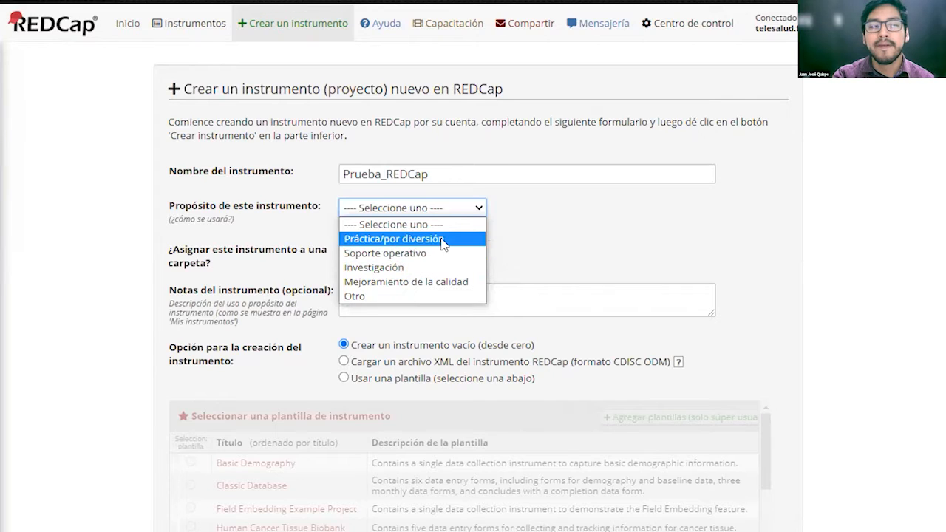
pyautogui.click(373, 267)
pyautogui.scroll(-2, 377, 267)
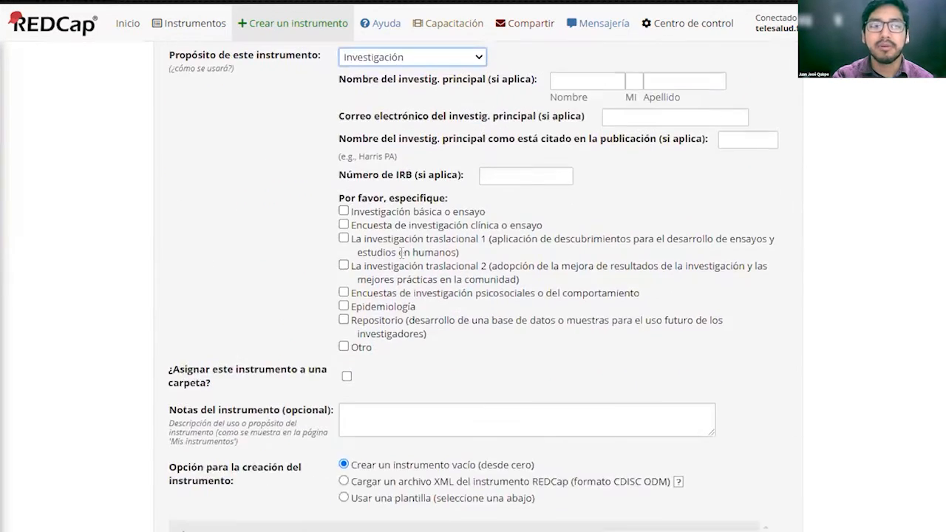
pyautogui.scroll(2, 403, 254)
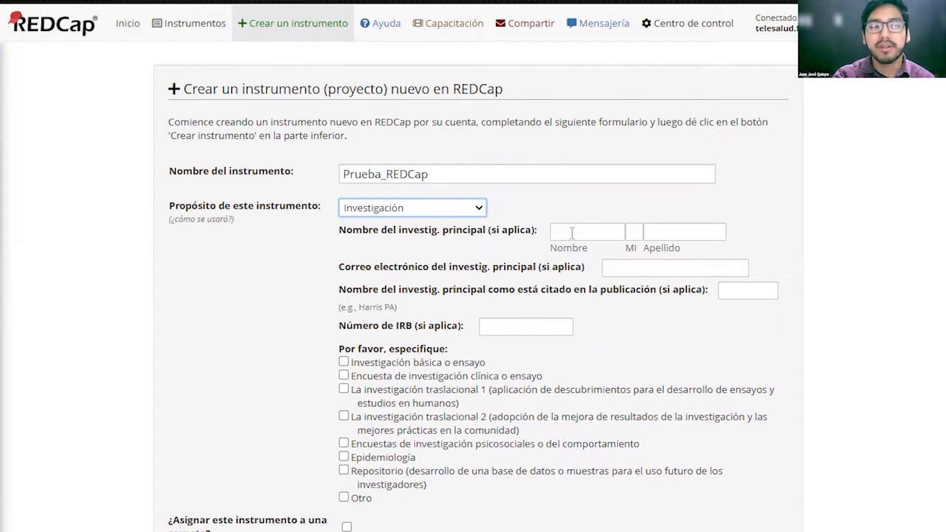
pyautogui.scroll(-3, 458, 348)
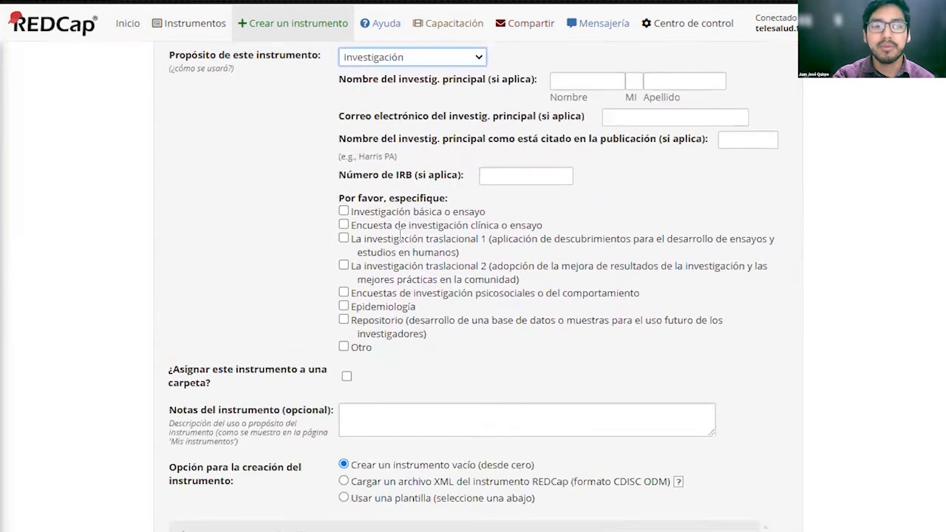
pyautogui.scroll(2, 419, 218)
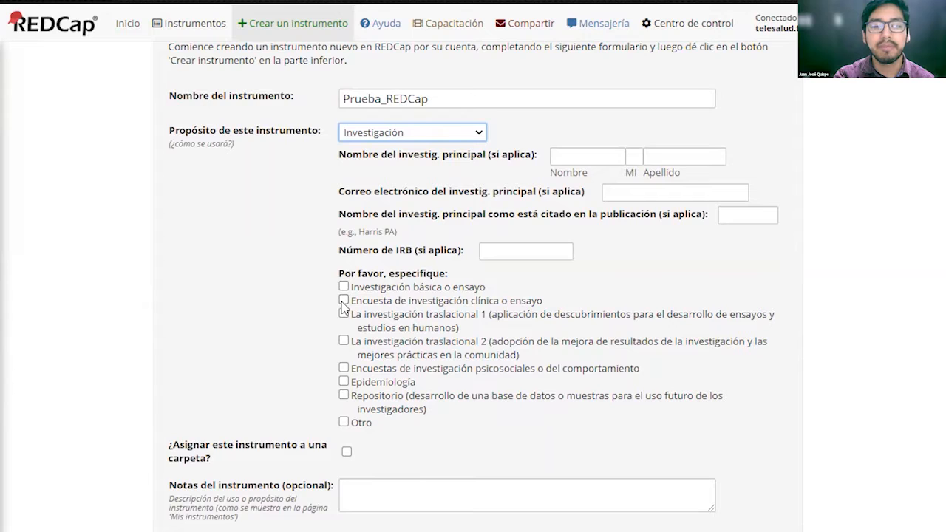
pyautogui.scroll(1, 346, 296)
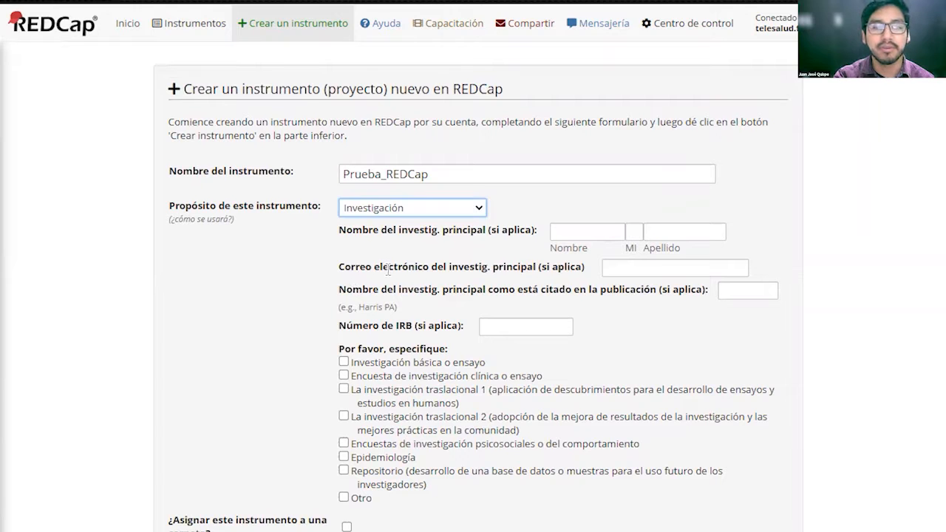
pyautogui.scroll(-1, 391, 273)
pyautogui.scroll(-2, 391, 272)
pyautogui.scroll(2, 434, 213)
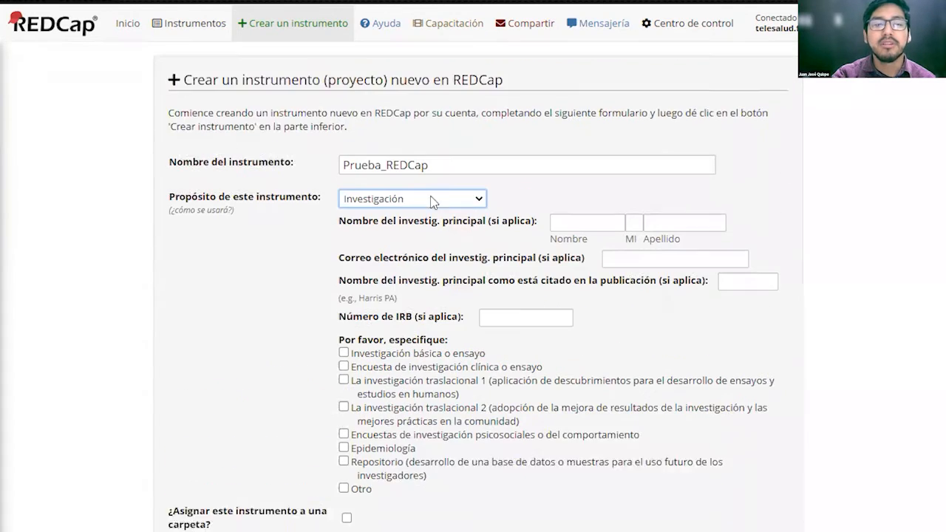
# Set the instrument's purpose to Práctica/por diversión and go to the optional notes.
pyautogui.click(435, 209)
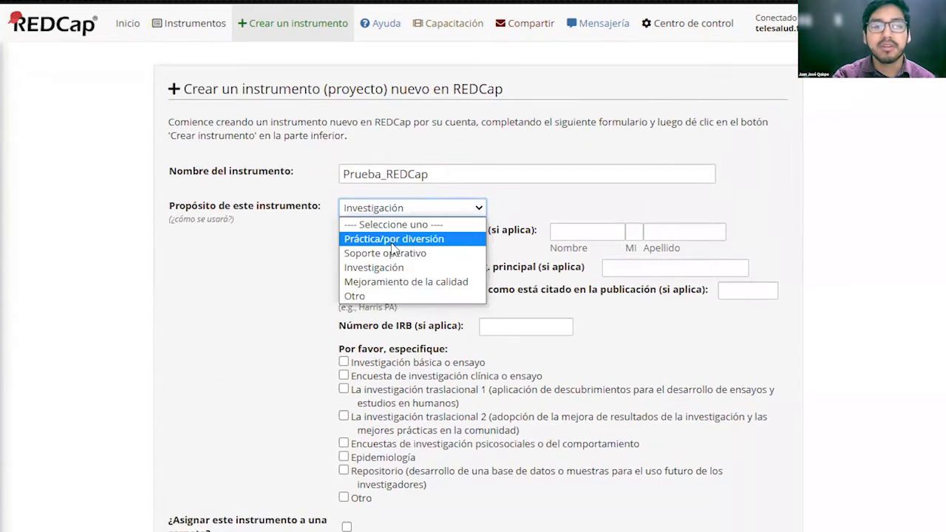
pyautogui.click(447, 244)
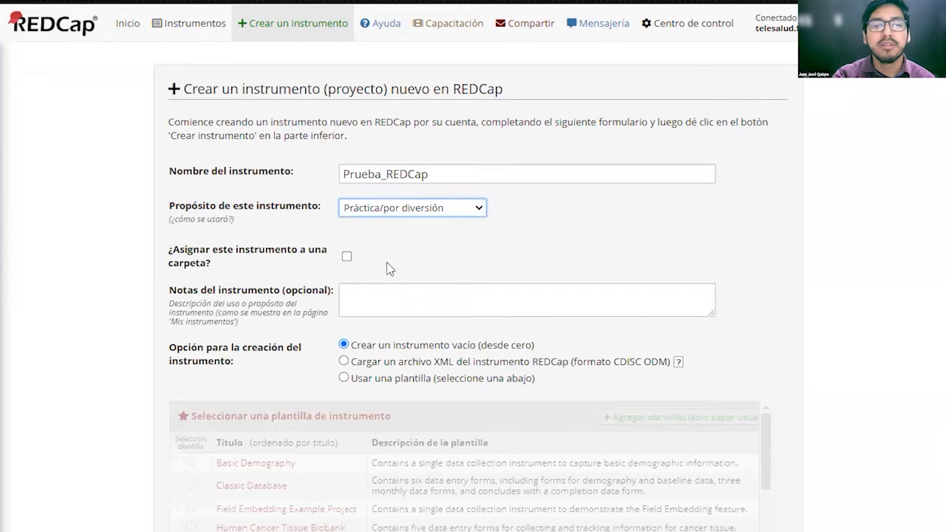
pyautogui.scroll(-2, 379, 270)
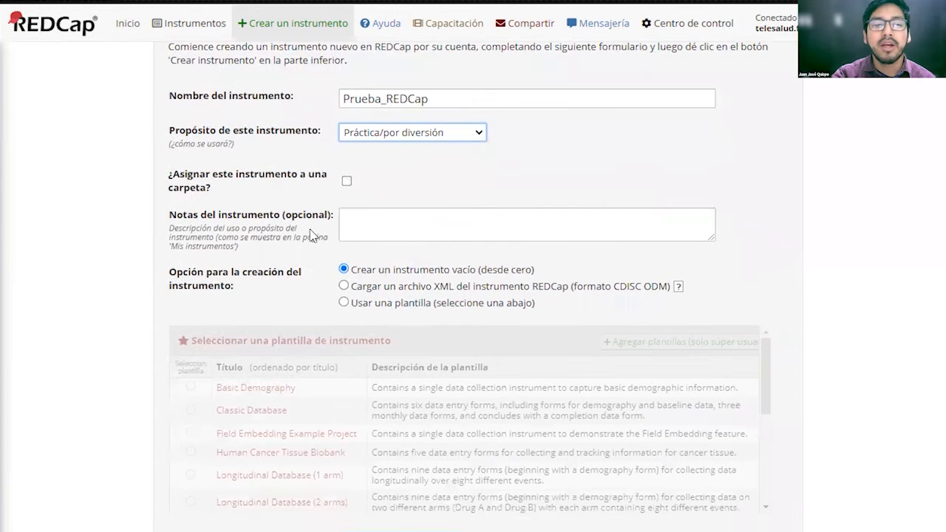
pyautogui.click(395, 217)
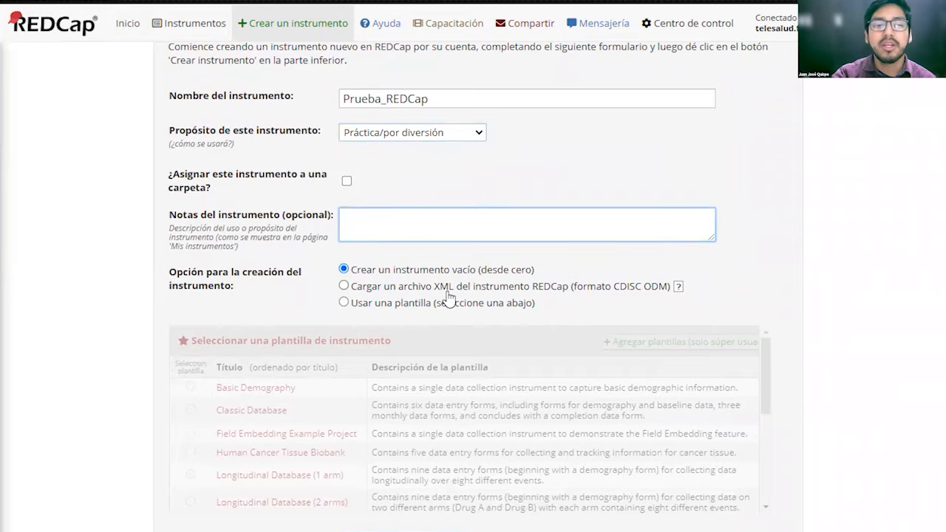
# Try the XML file and template options for creating the instrument, and browse the available templates.
pyautogui.scroll(-1, 443, 296)
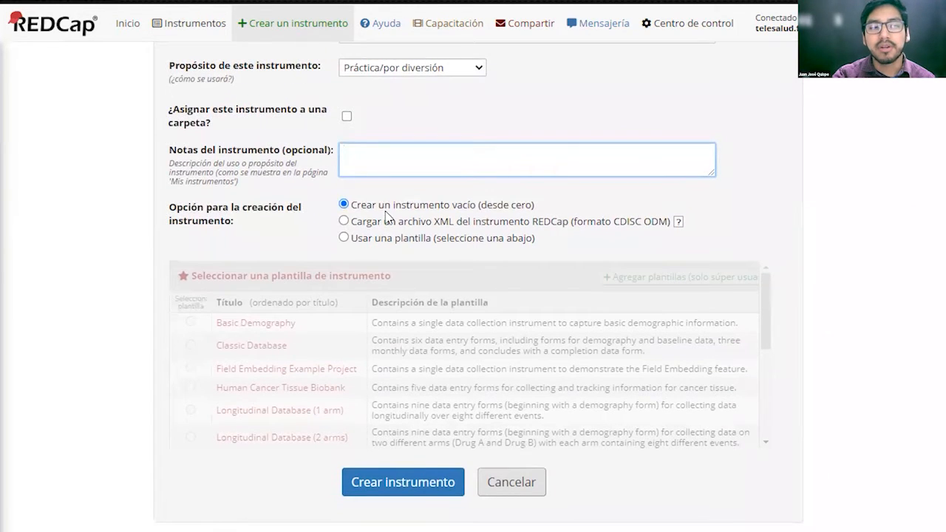
pyautogui.click(422, 226)
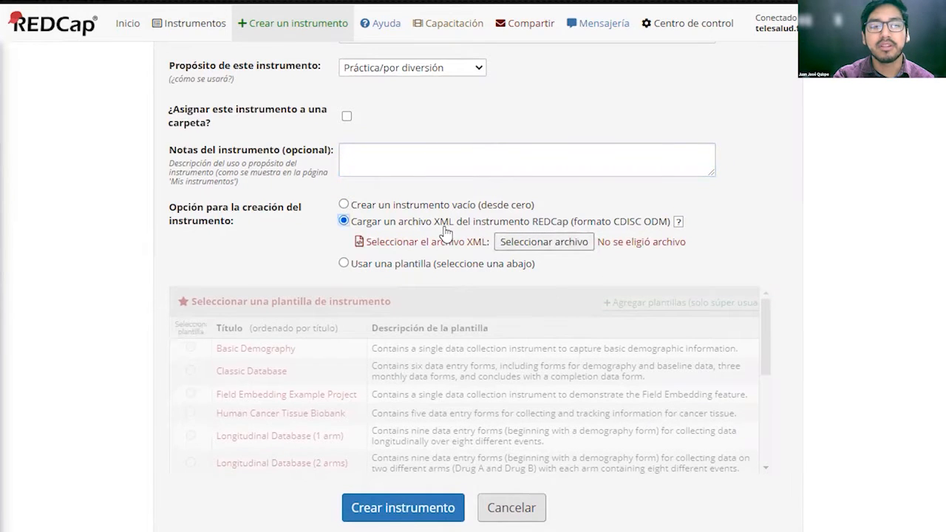
pyautogui.scroll(-1, 424, 255)
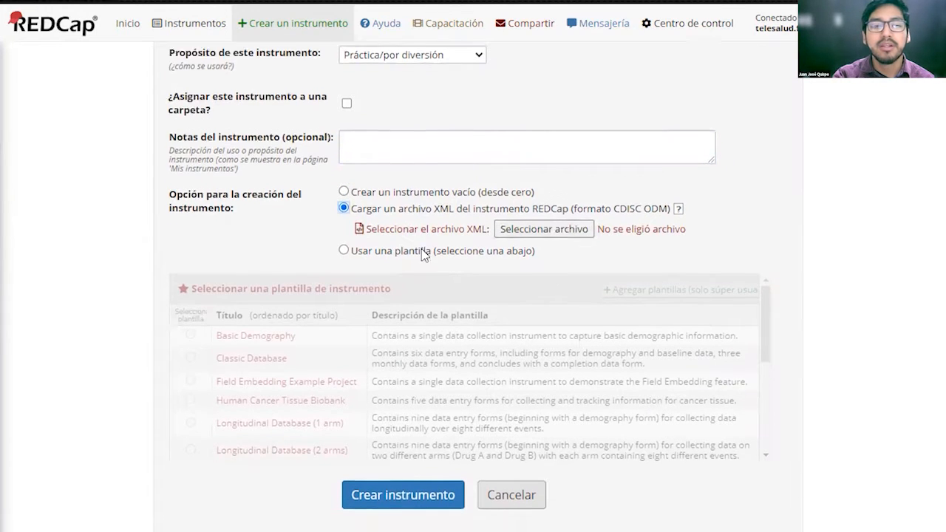
pyautogui.click(346, 238)
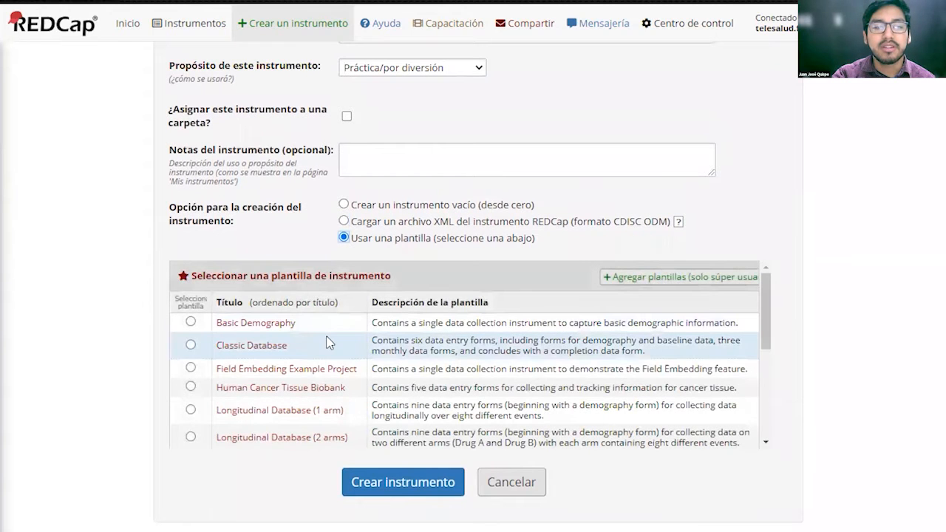
pyautogui.scroll(-5, 328, 342)
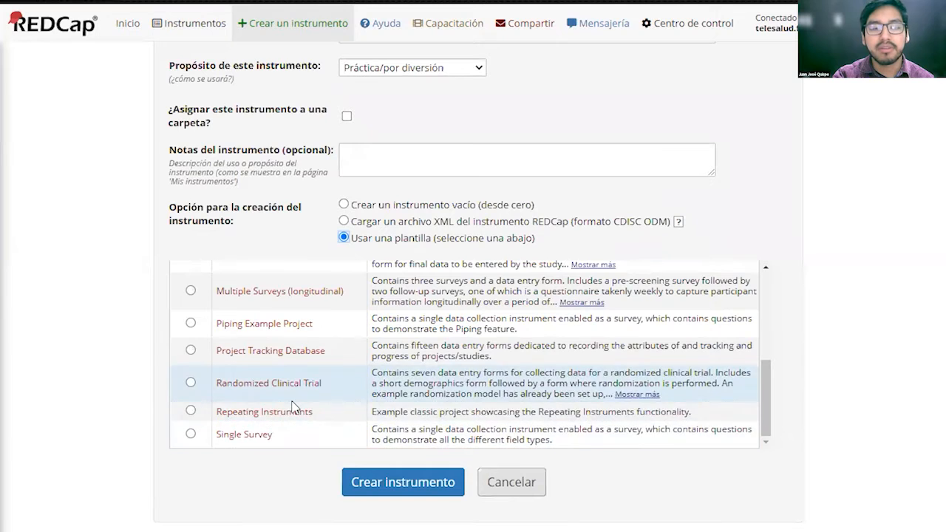
pyautogui.scroll(6, 292, 405)
pyautogui.scroll(1, 385, 284)
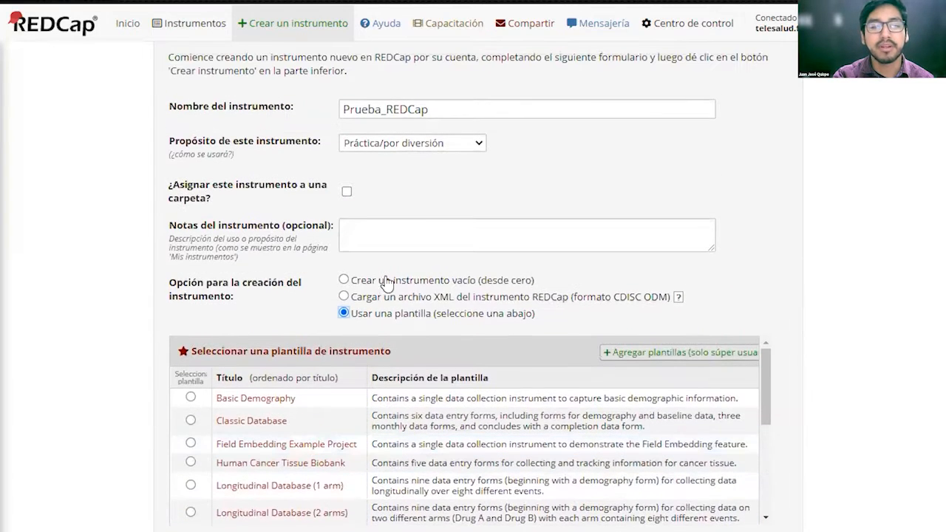
# Choose an empty instrument from scratch as the creation option and create the instrument.
pyautogui.click(344, 281)
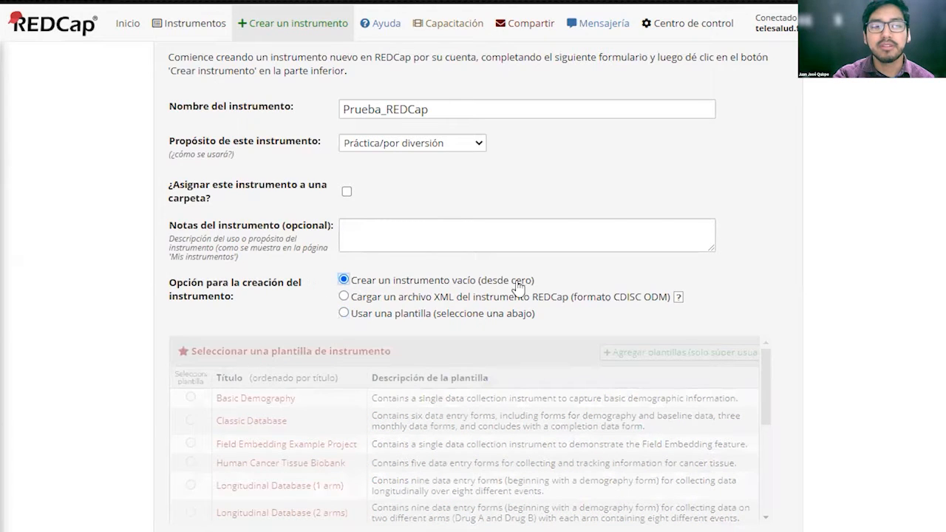
pyautogui.scroll(-1, 372, 276)
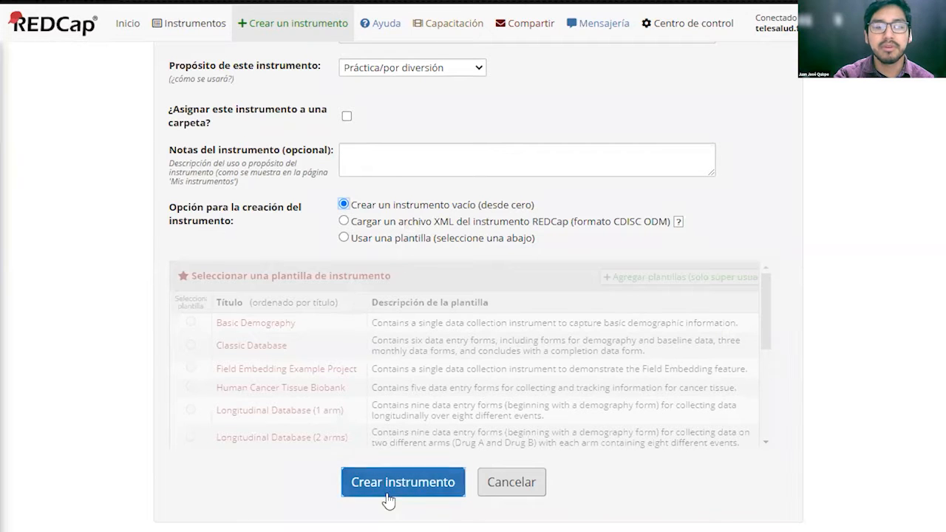
pyautogui.click(409, 488)
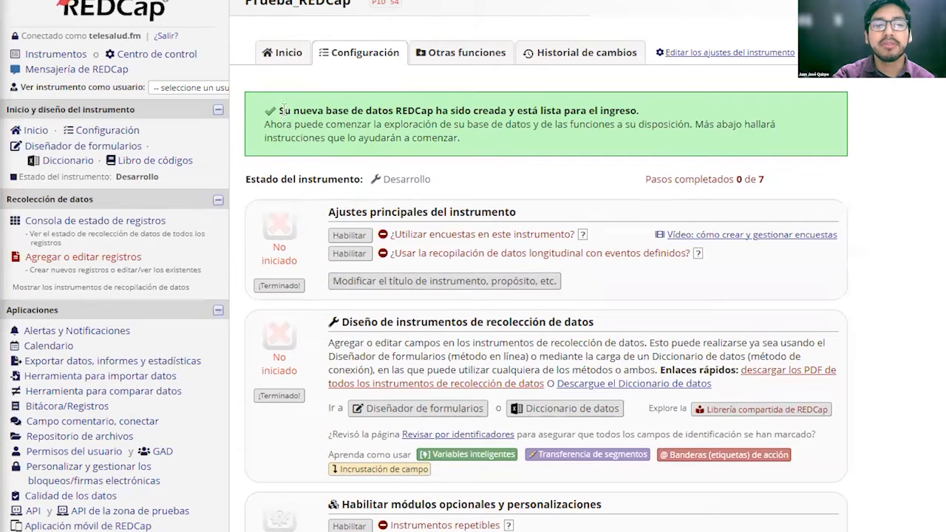
# Examine the new instrument's configuration page, covering its main settings, data collection design and optional modules.
pyautogui.moveTo(413, 110); pyautogui.dragTo(635, 111)
pyautogui.click(650, 123)
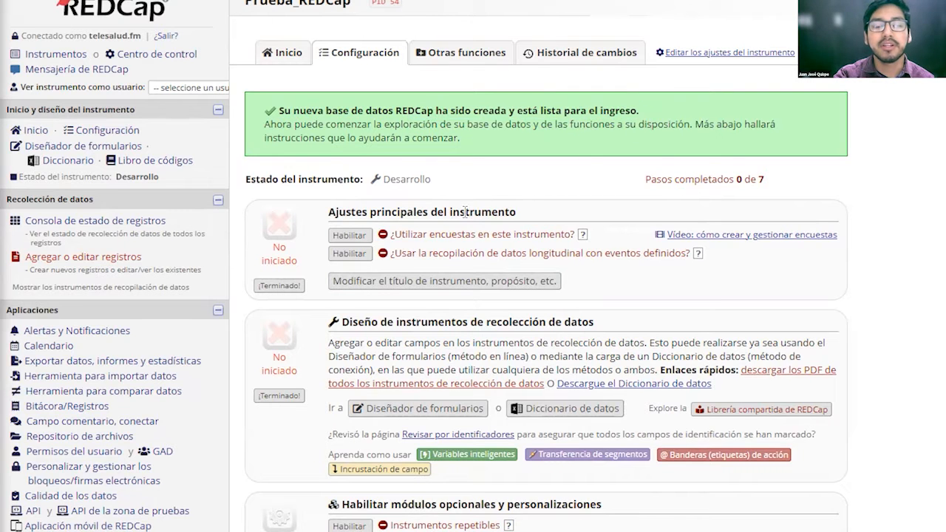
pyautogui.scroll(-2, 330, 185)
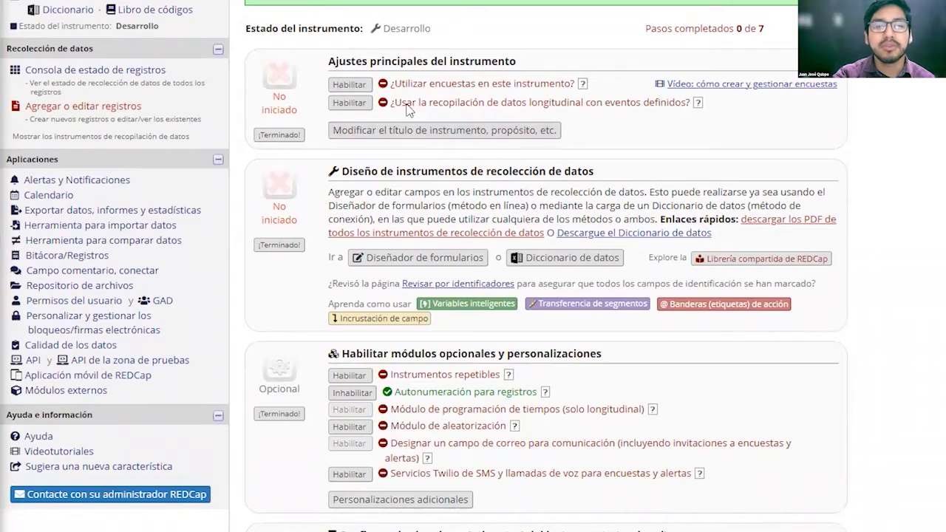
pyautogui.scroll(-1, 394, 187)
pyautogui.scroll(-2, 394, 186)
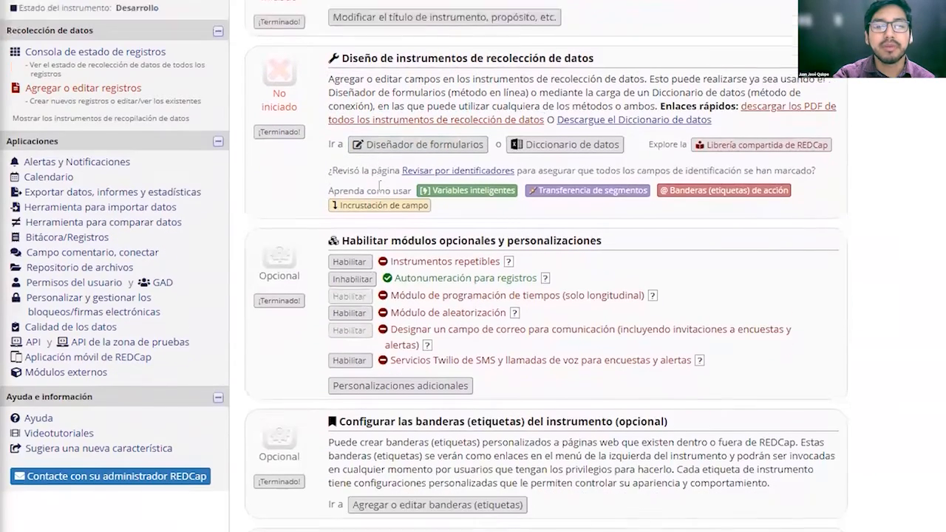
pyautogui.scroll(3, 379, 187)
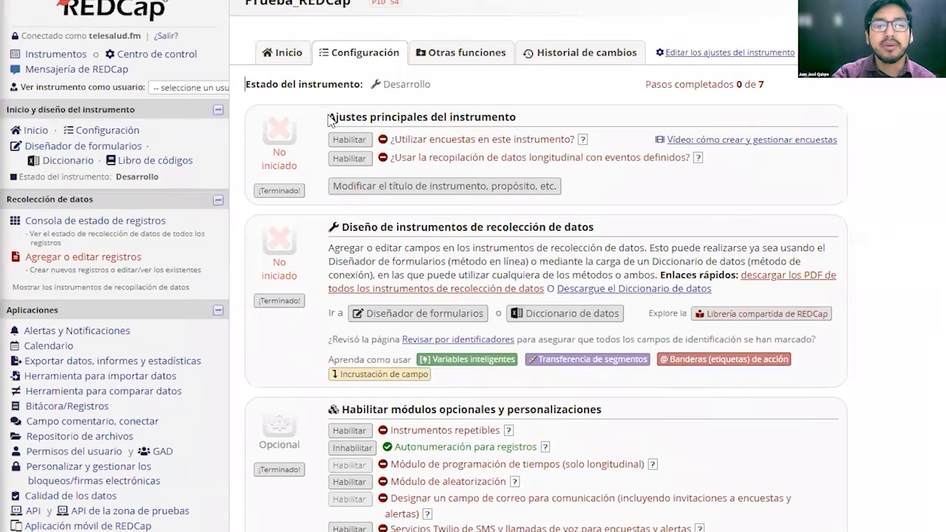
pyautogui.moveTo(330, 120); pyautogui.dragTo(532, 126)
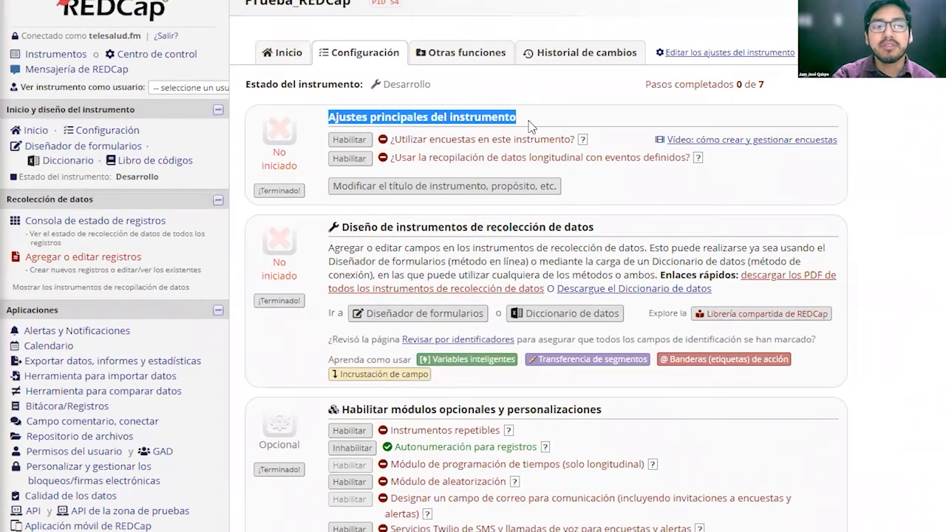
pyautogui.doubleClick(446, 138)
pyautogui.click(444, 138)
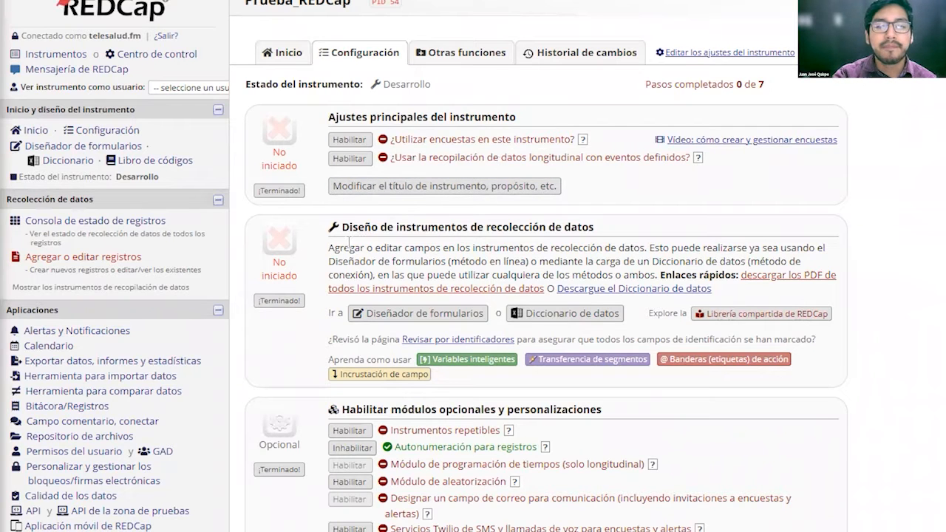
pyautogui.scroll(-1, 505, 230)
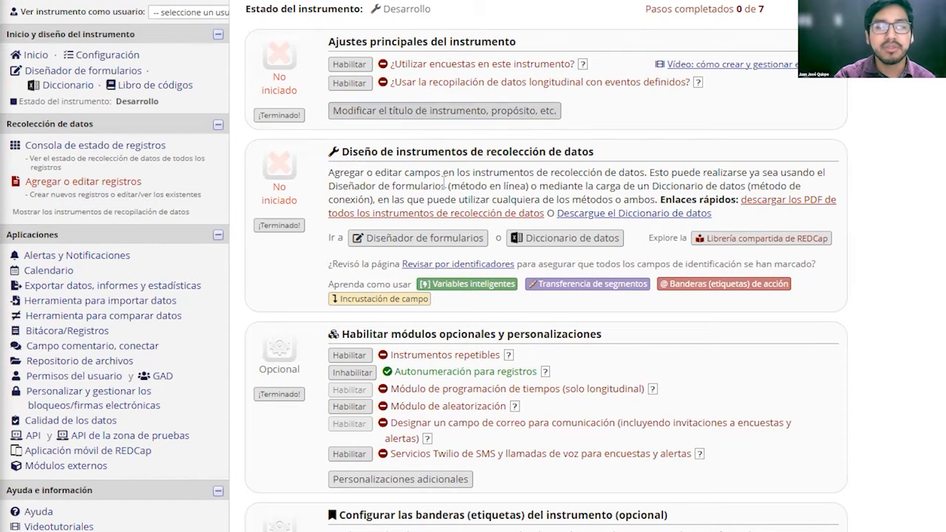
# Examine the rest of the configuration page, covering optional modules, bookmarks, user rights, instrument testing and the move to production.
pyautogui.scroll(-1, 466, 191)
pyautogui.scroll(-1, 476, 193)
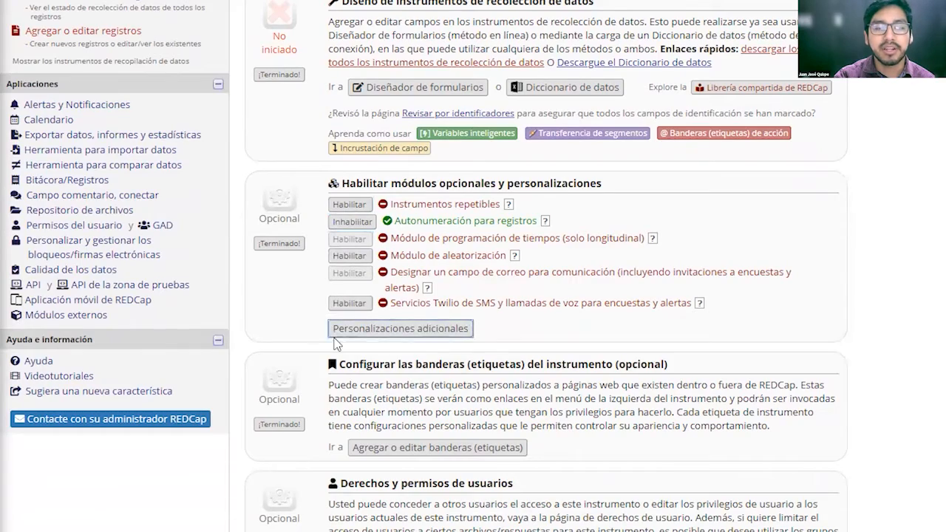
pyautogui.scroll(-2, 335, 344)
pyautogui.scroll(4, 415, 323)
pyautogui.scroll(-3, 414, 322)
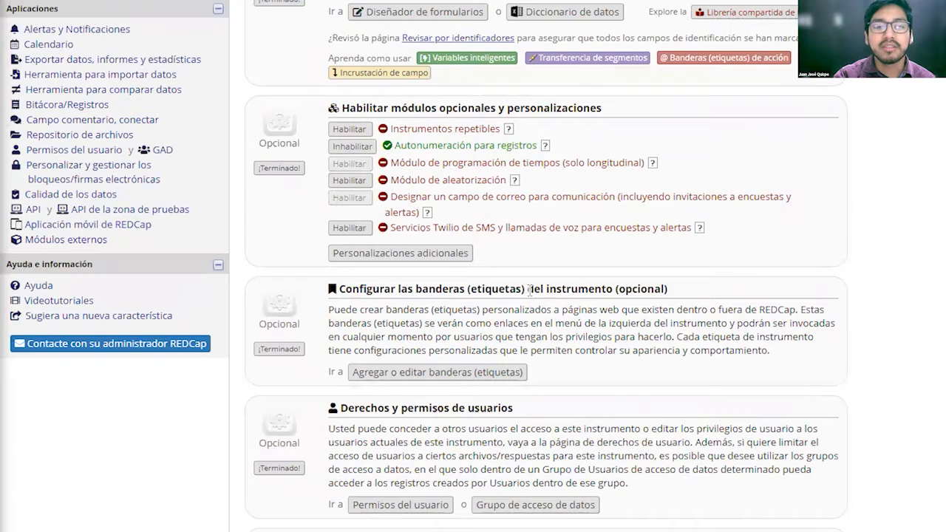
pyautogui.scroll(-1, 514, 335)
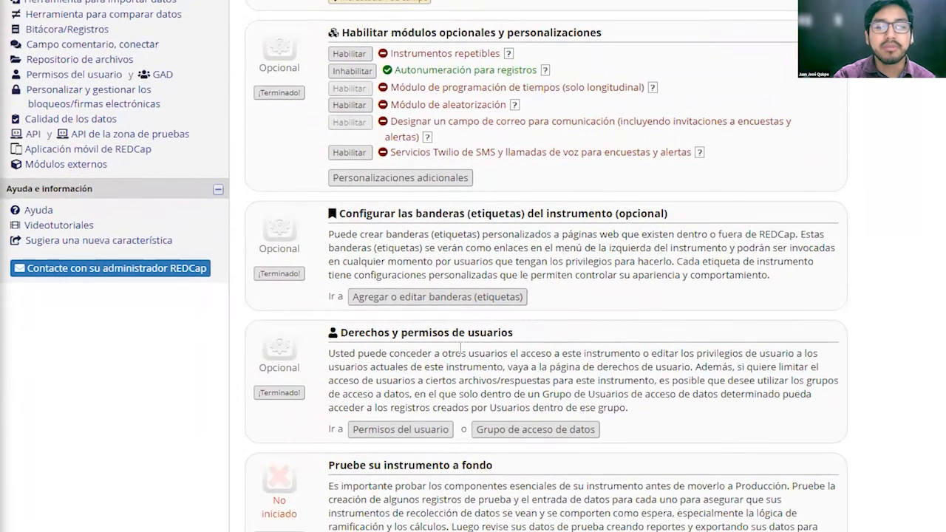
pyautogui.scroll(-2, 449, 330)
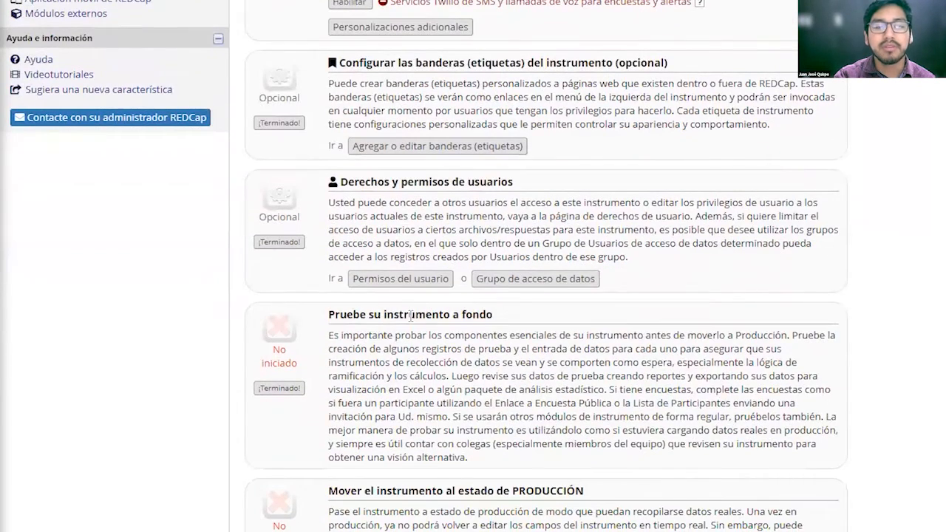
pyautogui.scroll(-2, 454, 316)
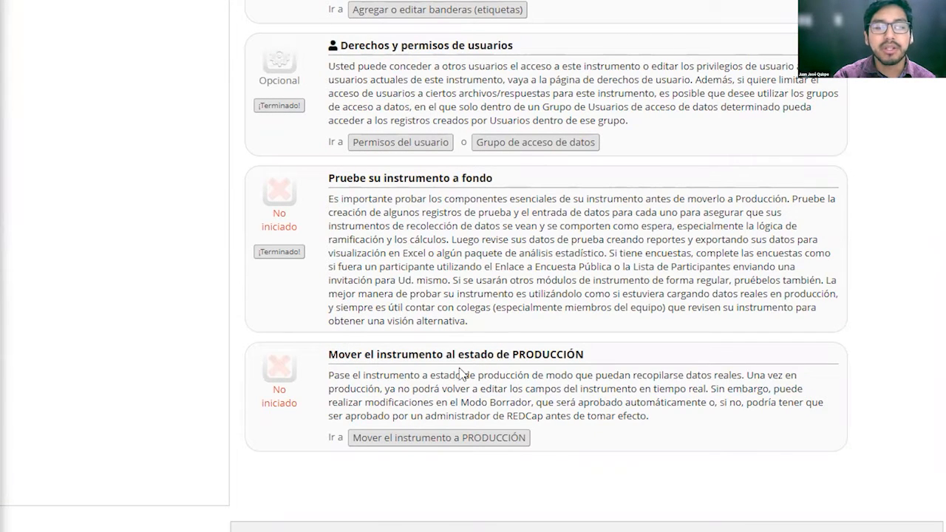
pyautogui.scroll(10, 403, 369)
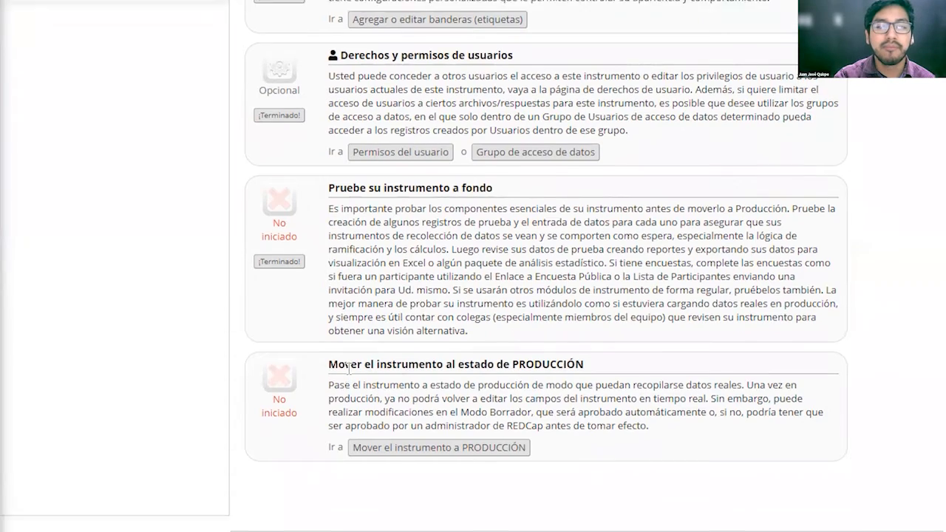
pyautogui.scroll(1, 409, 244)
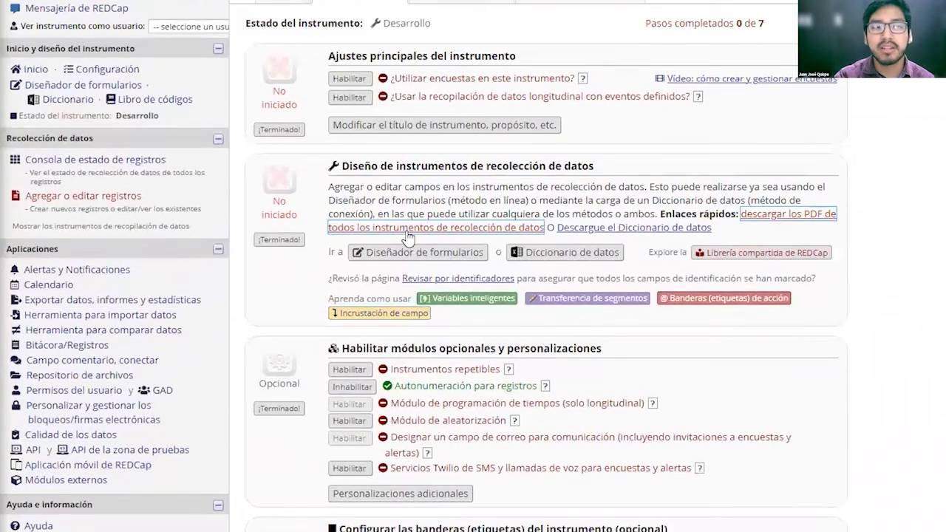
pyautogui.scroll(1, 407, 238)
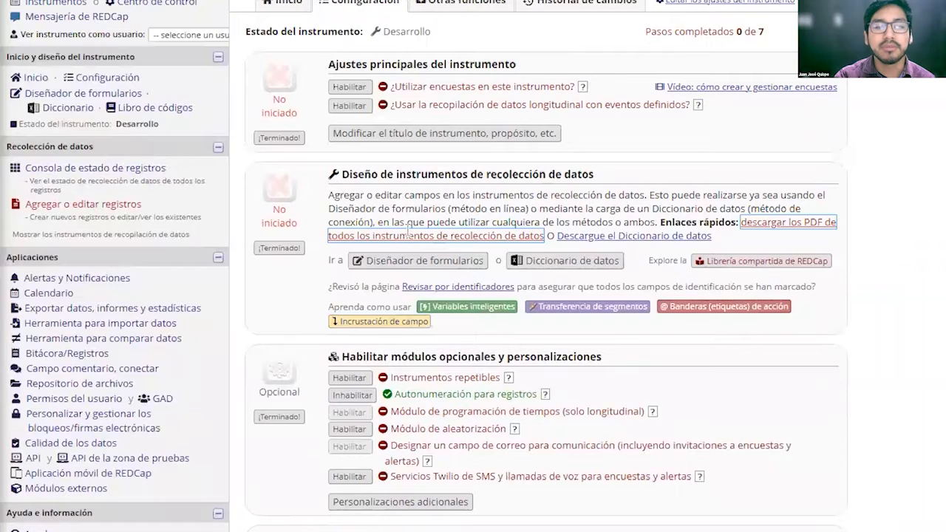
pyautogui.scroll(-1, 408, 230)
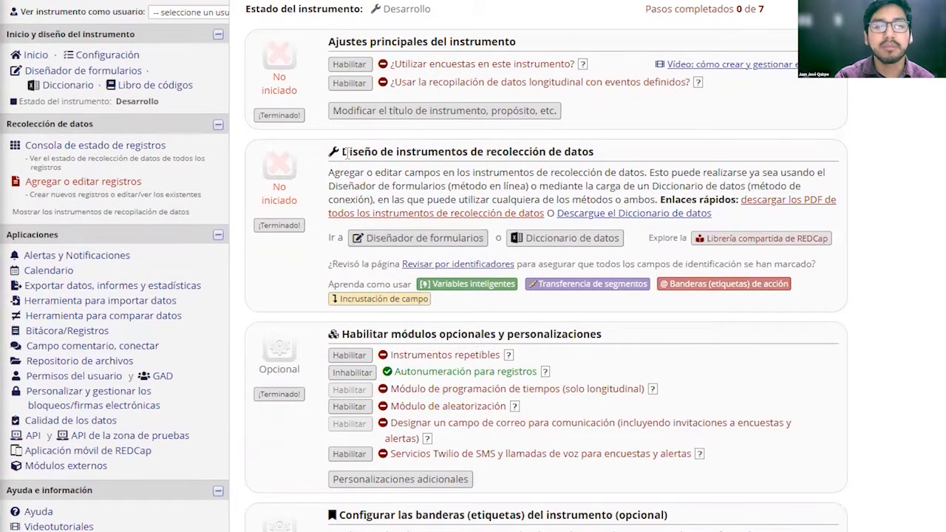
# Go from the data collection design section to the form designer and rename the instrument Form 1 as Encuesta 1.
pyautogui.moveTo(342, 151); pyautogui.dragTo(608, 155)
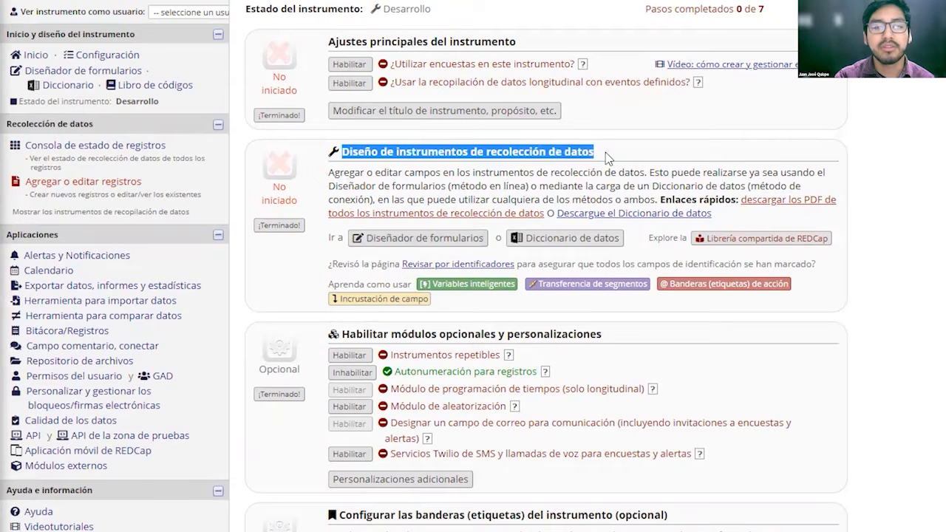
pyautogui.click(411, 247)
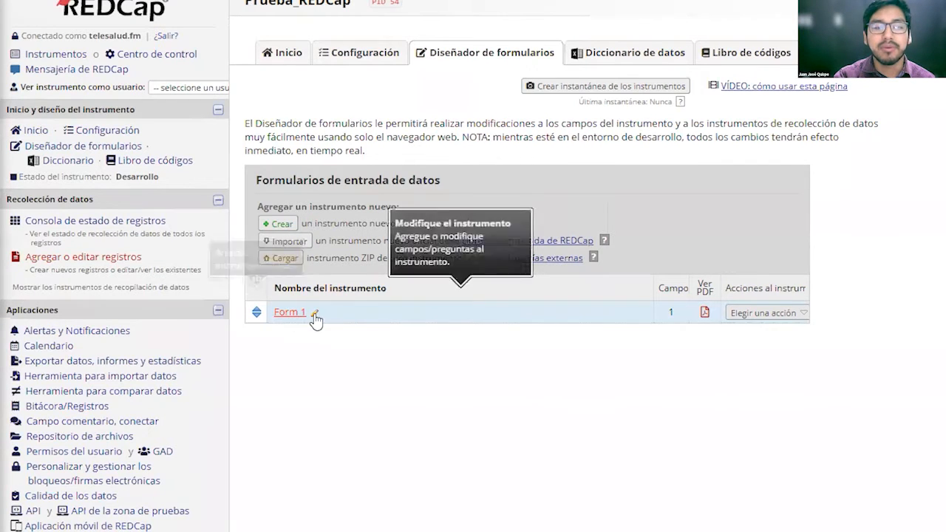
pyautogui.click(789, 319)
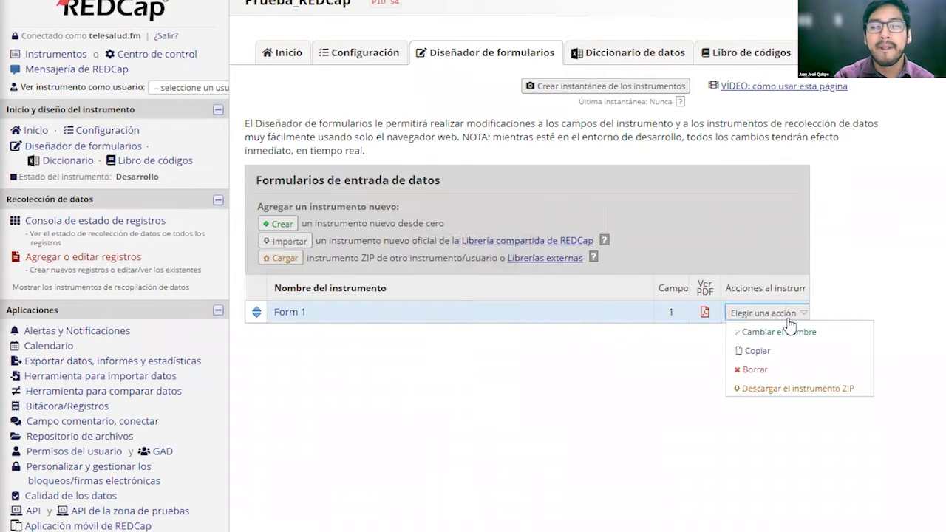
pyautogui.click(772, 329)
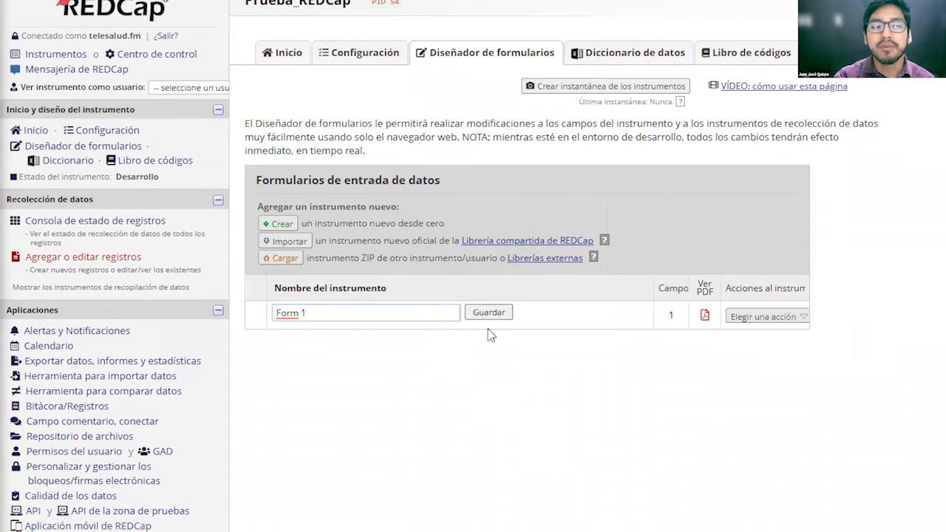
pyautogui.moveTo(306, 312); pyautogui.dragTo(258, 318)
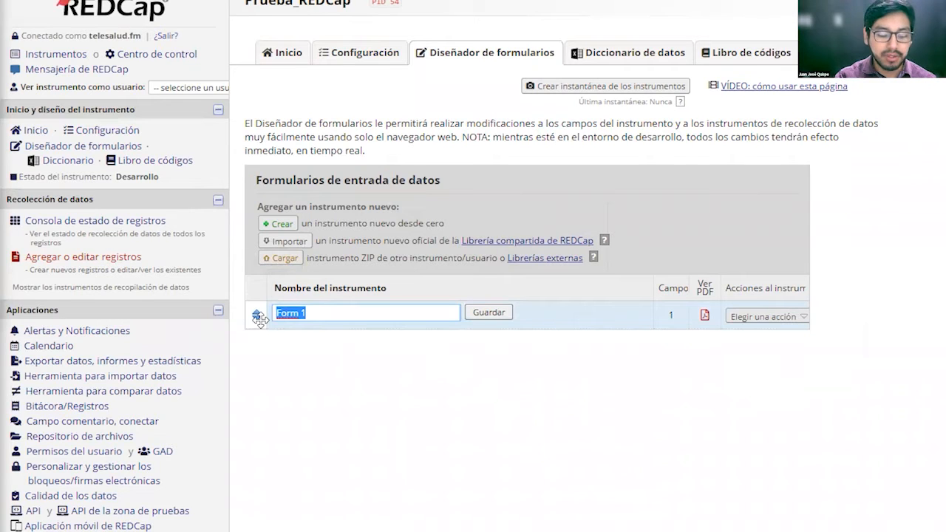
pyautogui.write('Encu')
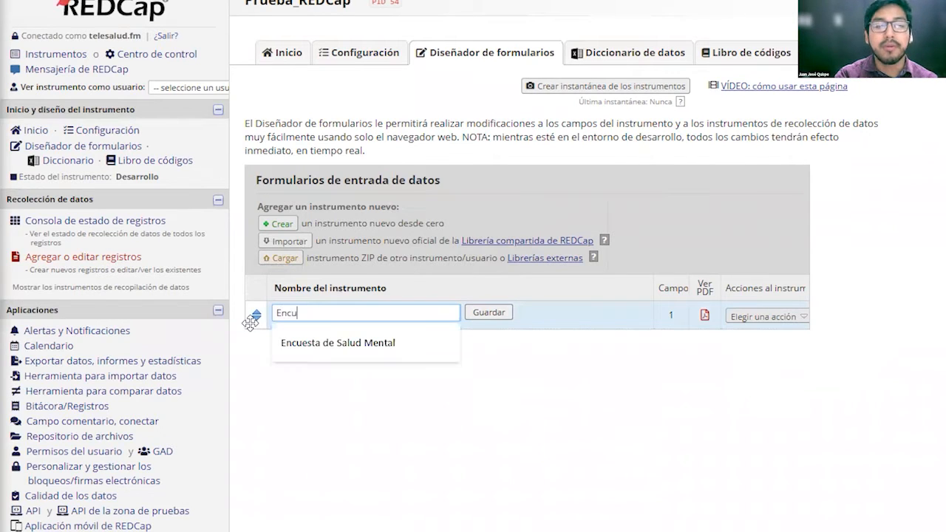
pyautogui.write('esta 1')
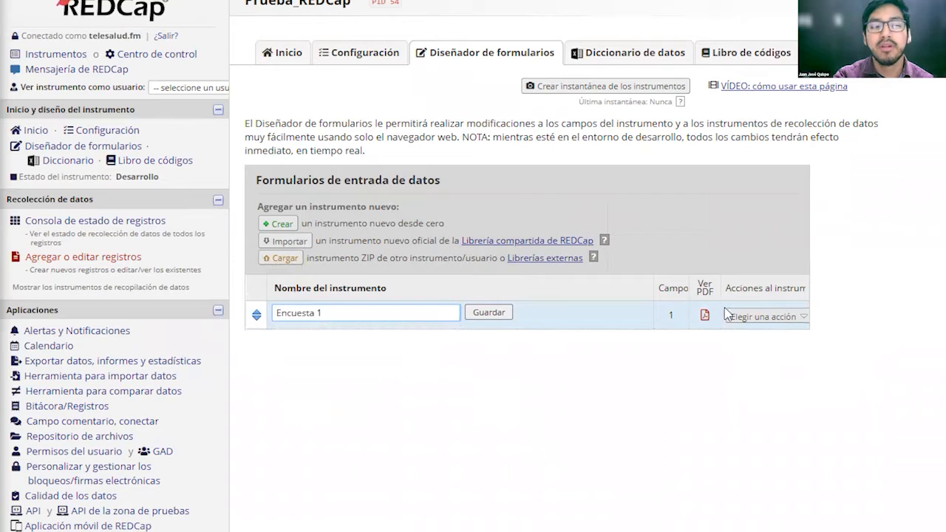
pyautogui.click(488, 314)
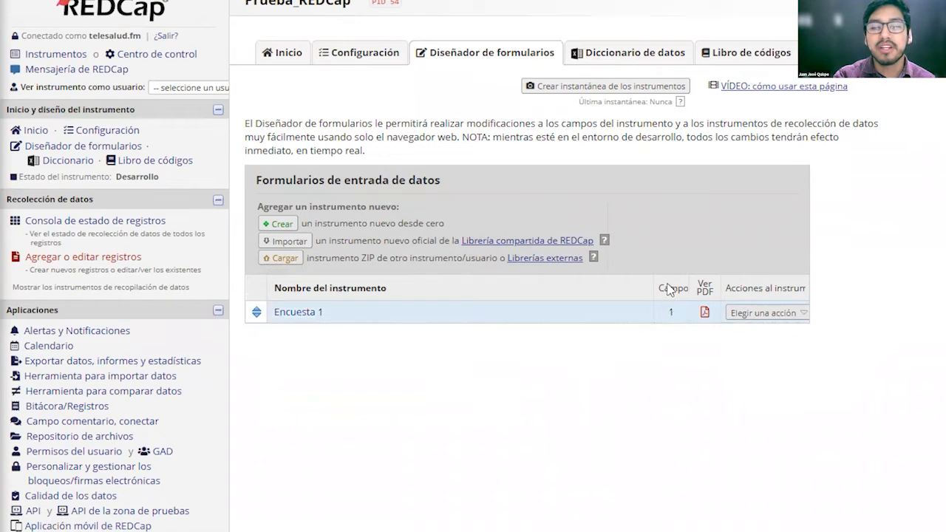
# Open Encuesta 1 for field editing and review the instructions and the note about the Record ID field.
pyautogui.moveTo(659, 288); pyautogui.dragTo(688, 285)
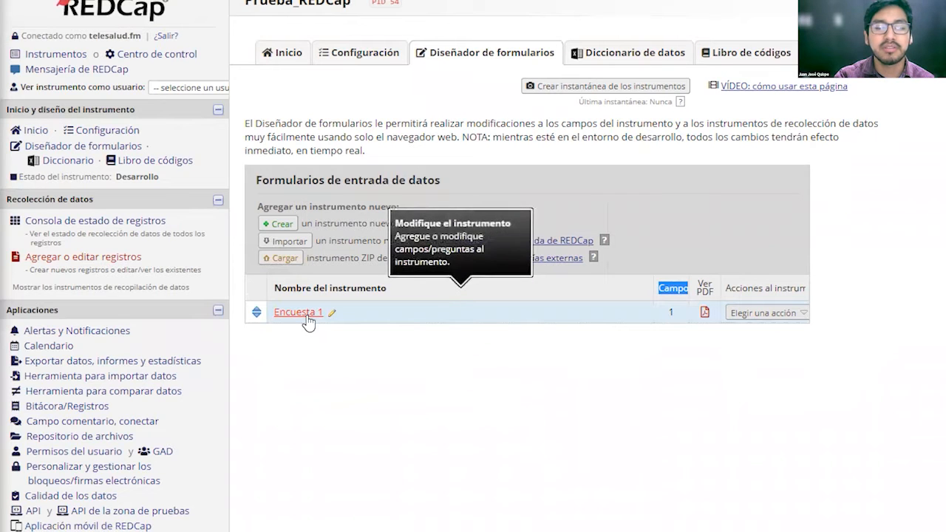
pyautogui.click(386, 320)
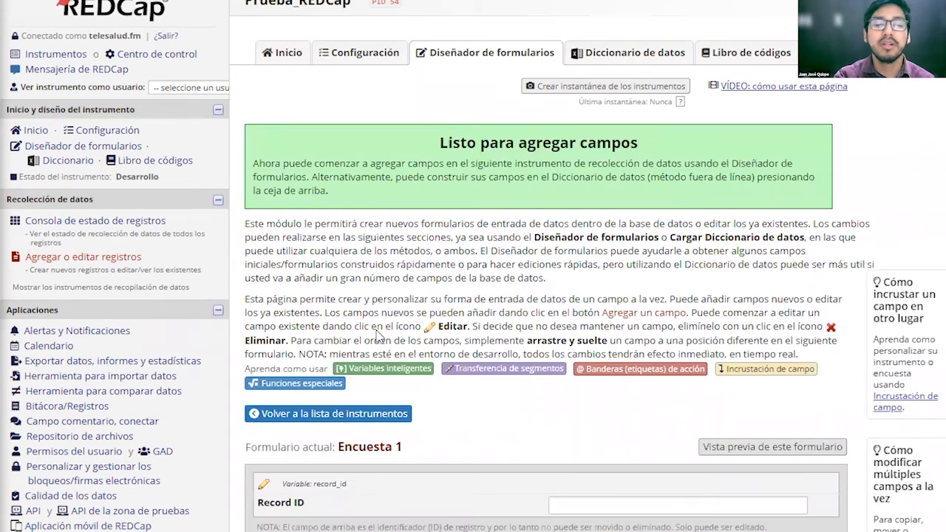
pyautogui.moveTo(442, 142); pyautogui.dragTo(645, 139)
pyautogui.click(644, 139)
pyautogui.scroll(-1, 571, 218)
pyautogui.scroll(-3, 551, 229)
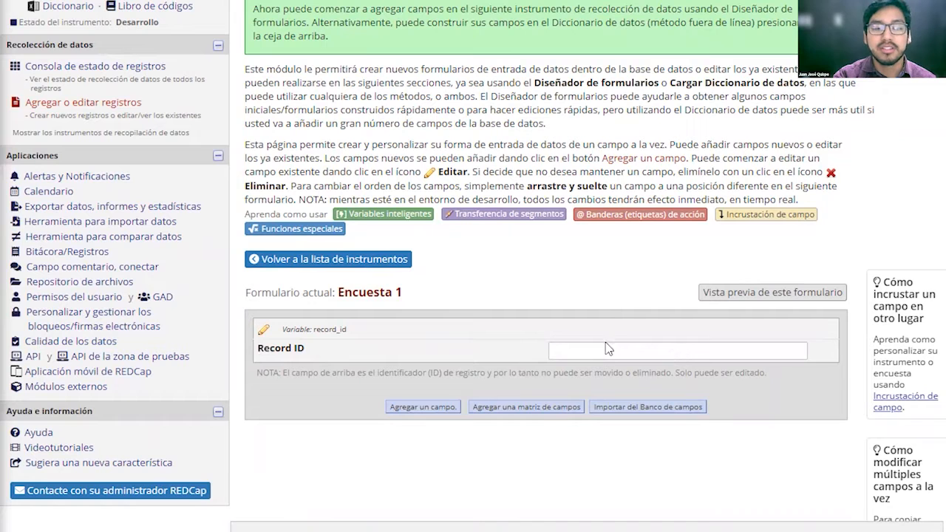
pyautogui.scroll(-3, 584, 380)
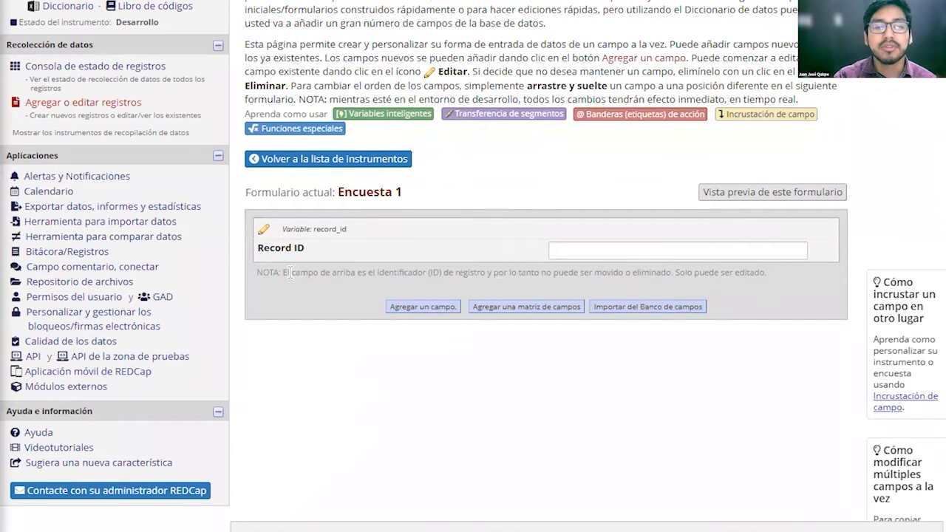
pyautogui.moveTo(285, 272); pyautogui.dragTo(603, 272)
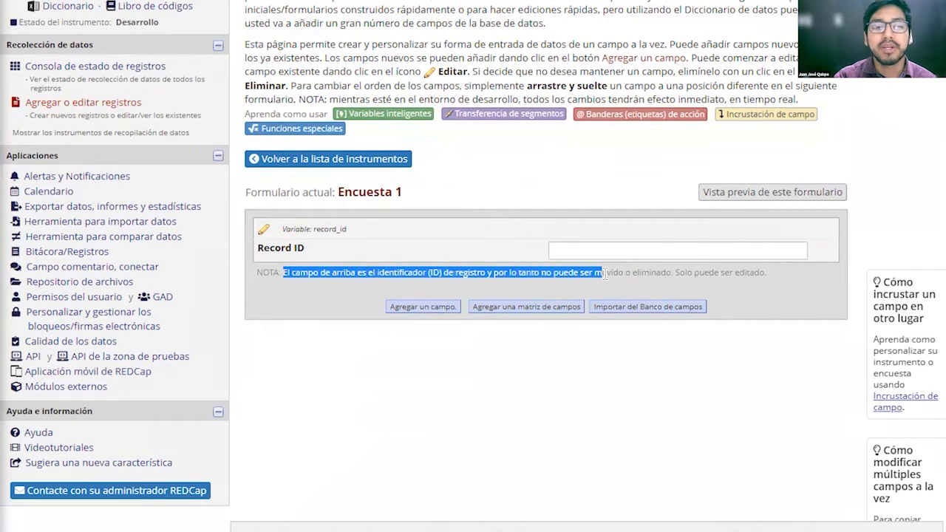
pyautogui.click(675, 263)
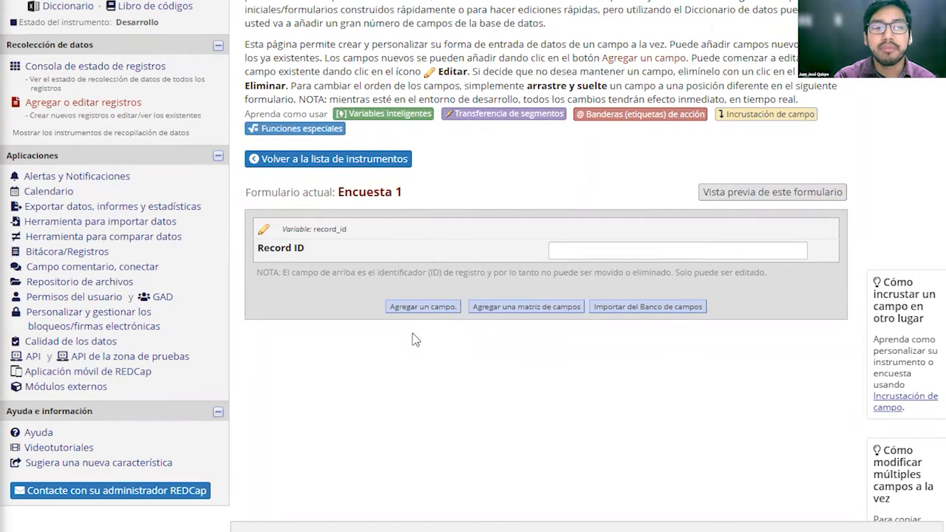
# Start a new field in Encuesta 1, review the field types and choose Caja de texto (texto corto, número, fecha/hora, etc.).
pyautogui.click(414, 309)
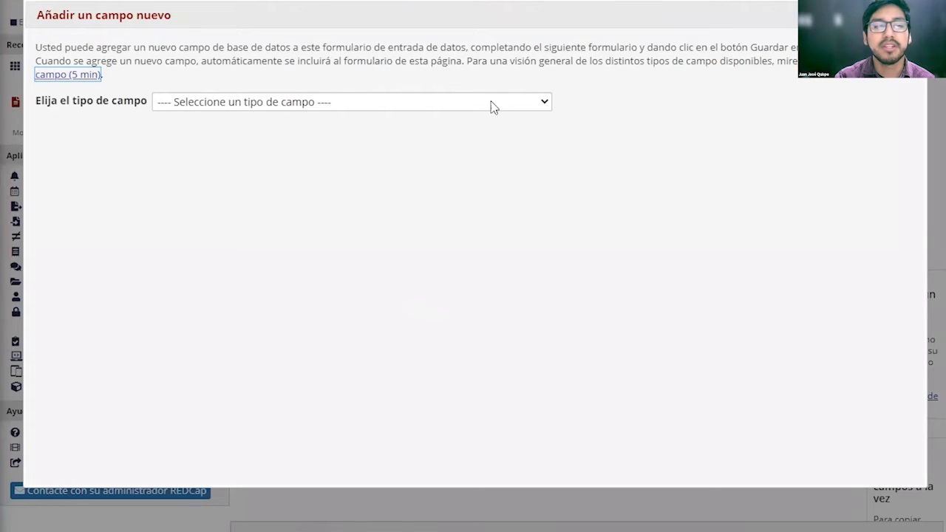
pyautogui.click(539, 101)
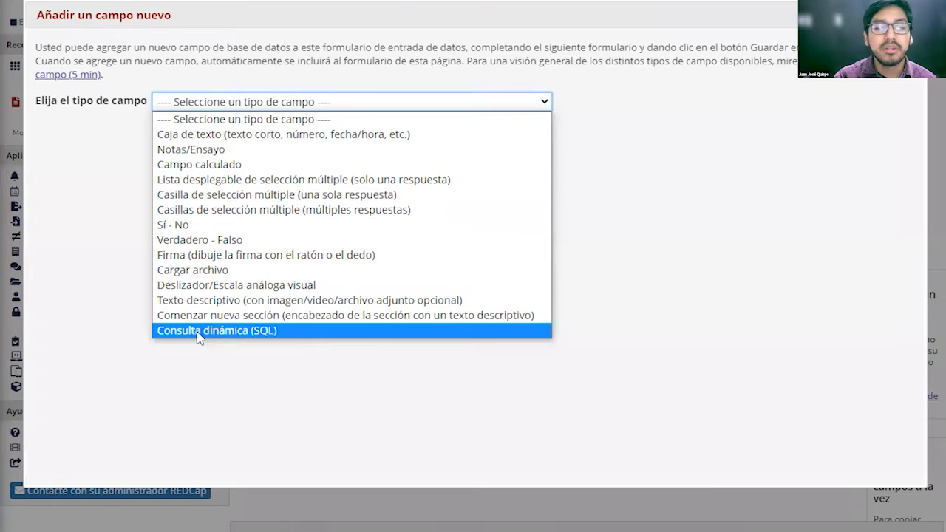
pyautogui.click(269, 369)
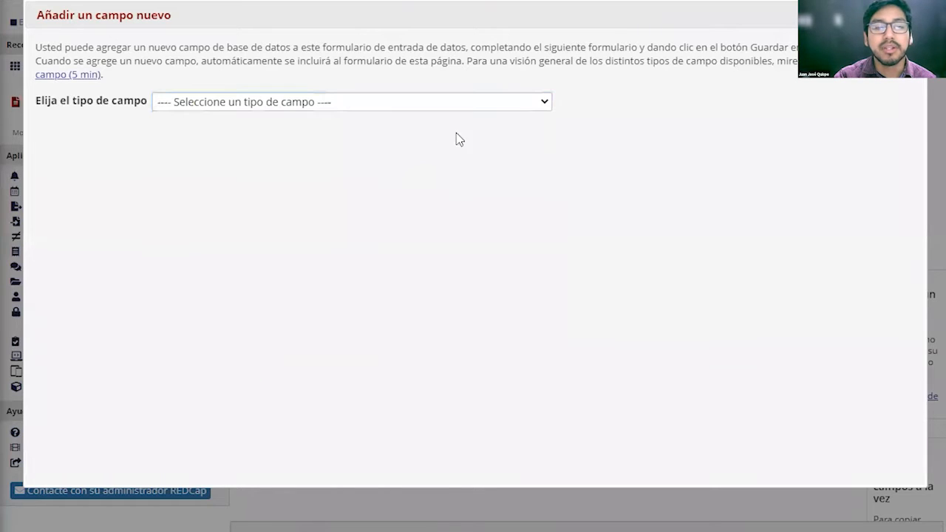
pyautogui.click(415, 104)
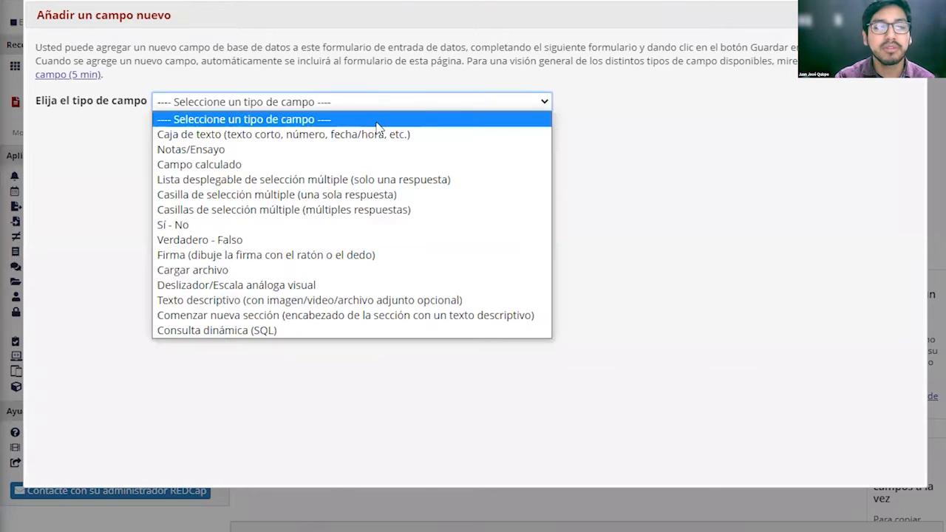
pyautogui.press('Return')
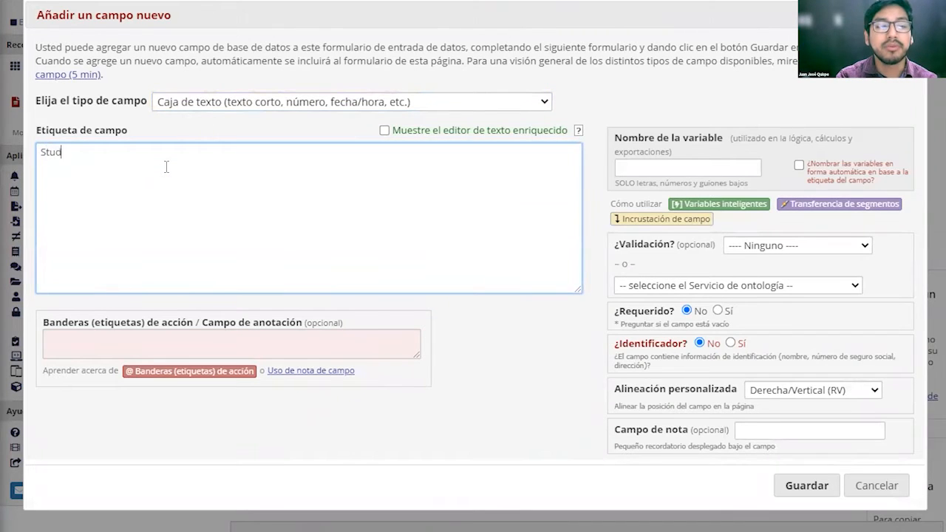
# Label the new text field Study ID and set its variable name to id.
pyautogui.write('ID')
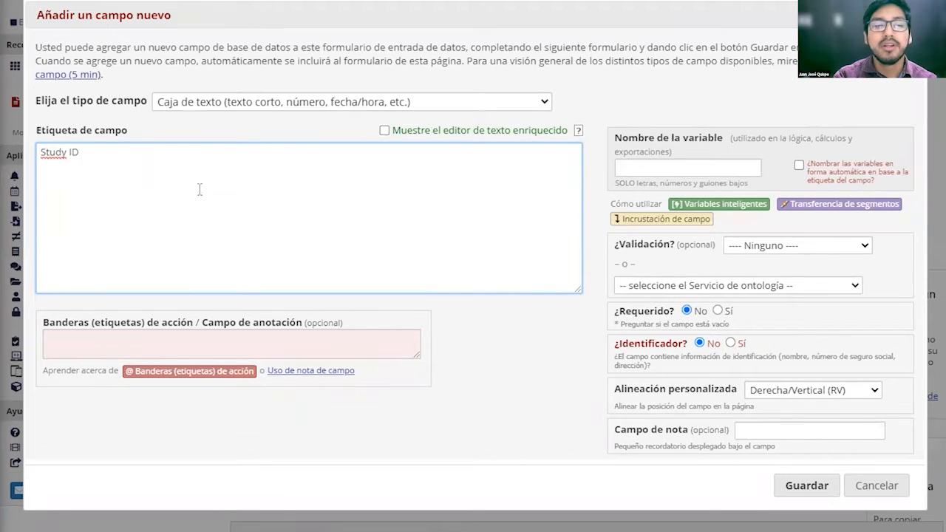
pyautogui.tripleClick(59, 152)
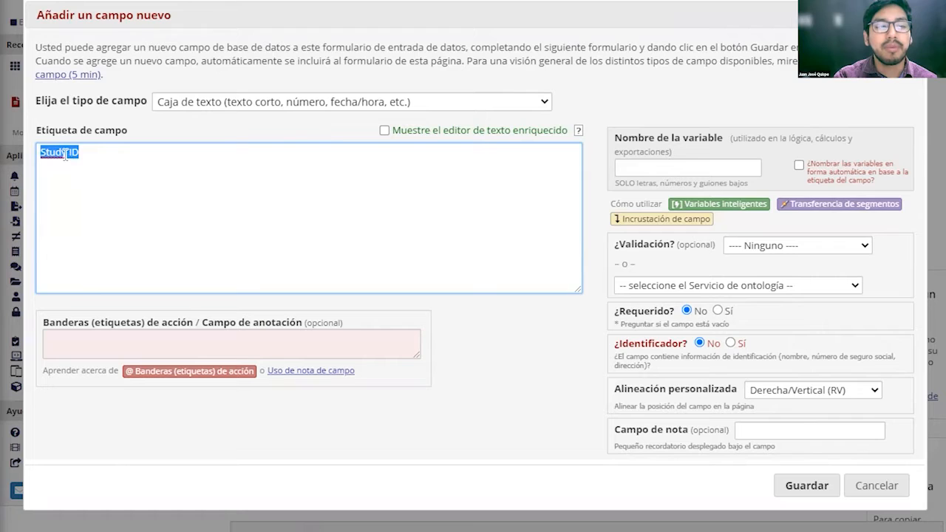
pyautogui.click(113, 154)
pyautogui.keyDown('shift'); pyautogui.click(37, 152); pyautogui.keyUp('shift')
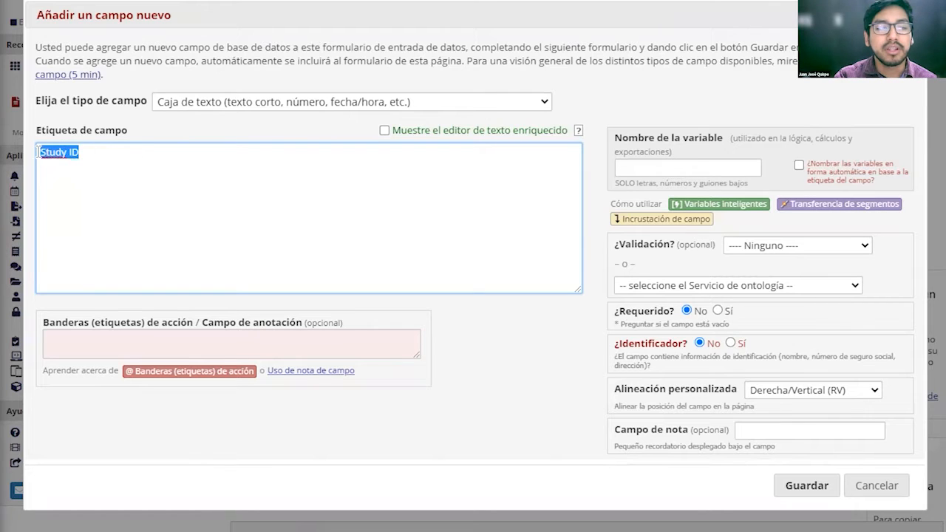
pyautogui.click(104, 155)
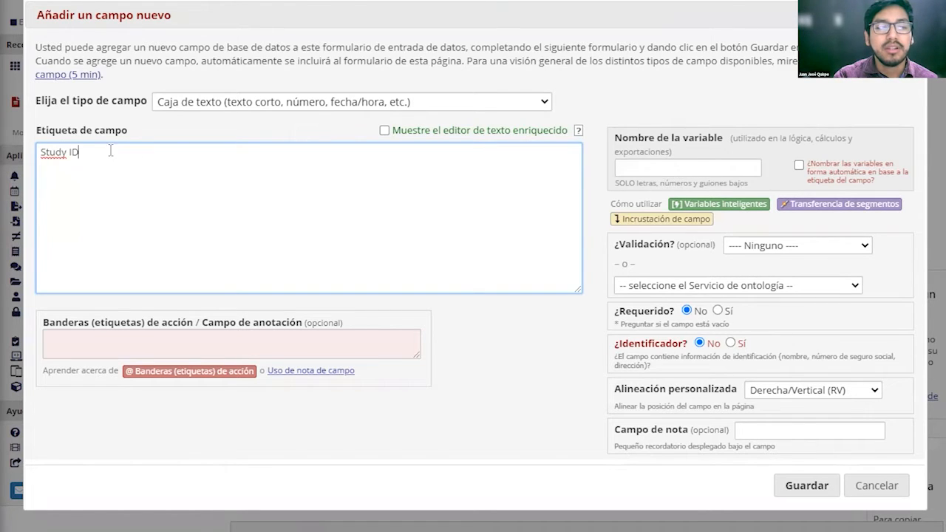
pyautogui.moveTo(96, 156); pyautogui.dragTo(38, 153)
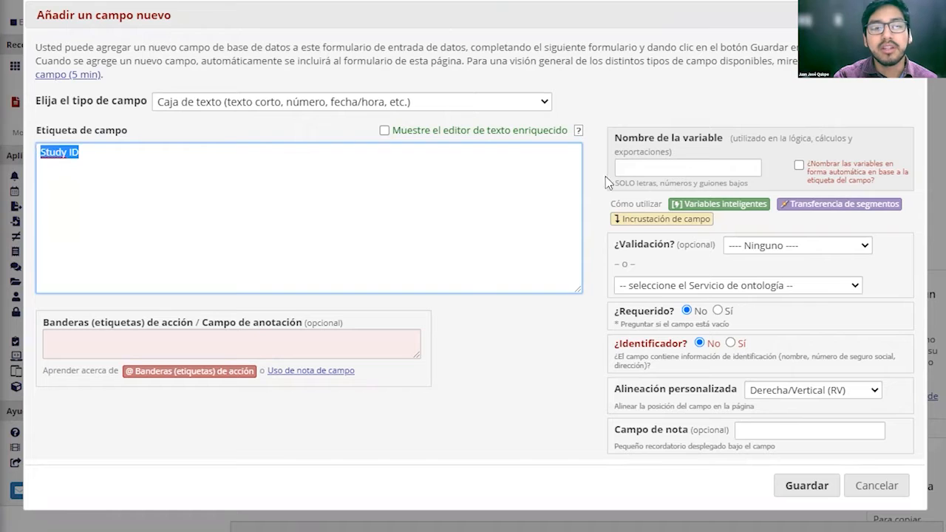
pyautogui.click(662, 169)
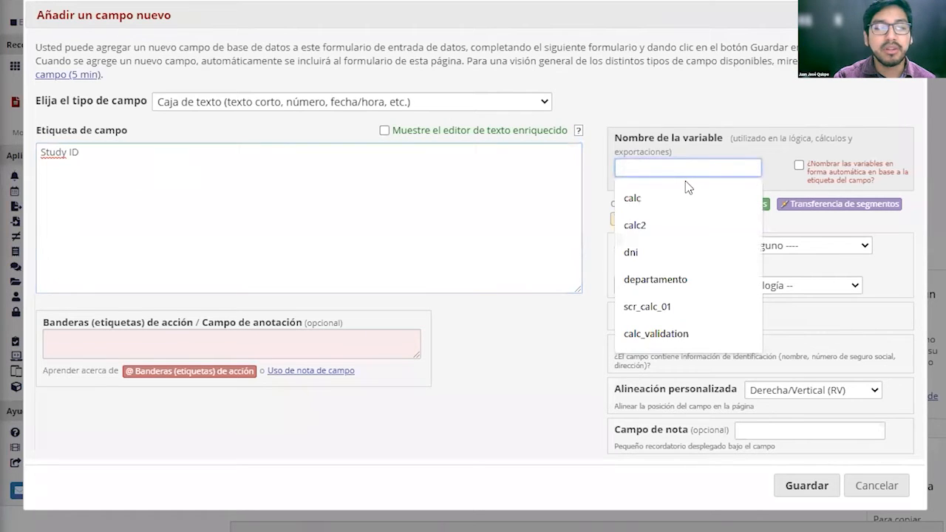
pyautogui.write('id')
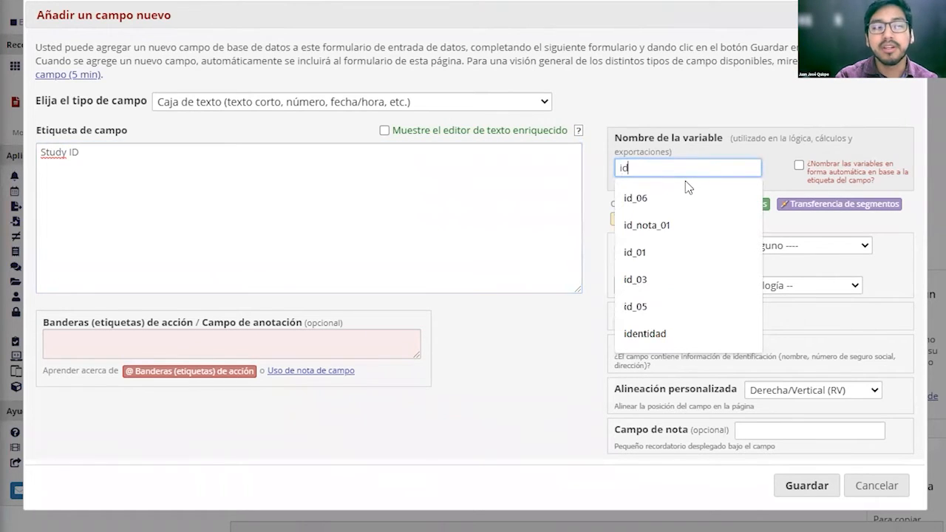
pyautogui.click(739, 104)
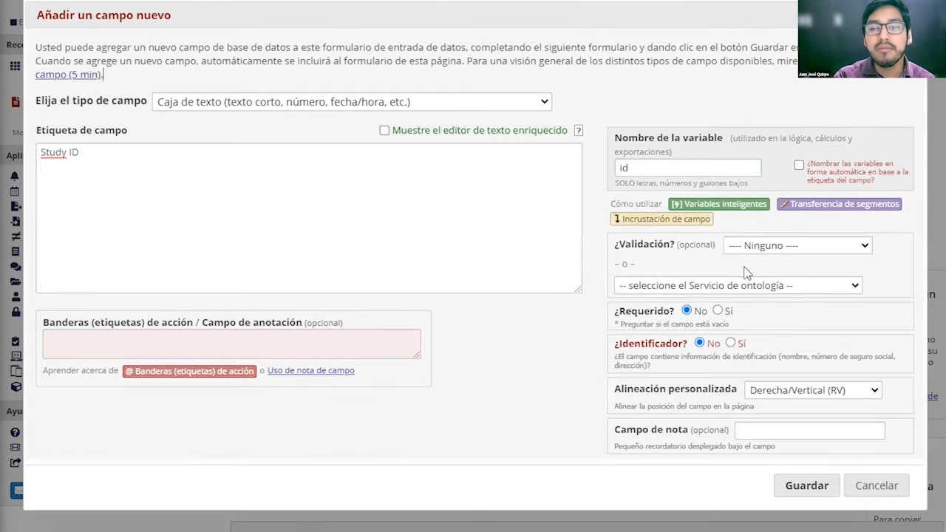
# Set the Study ID field's validation to Number, without minimum or maximum, and mark the field as required.
pyautogui.click(750, 250)
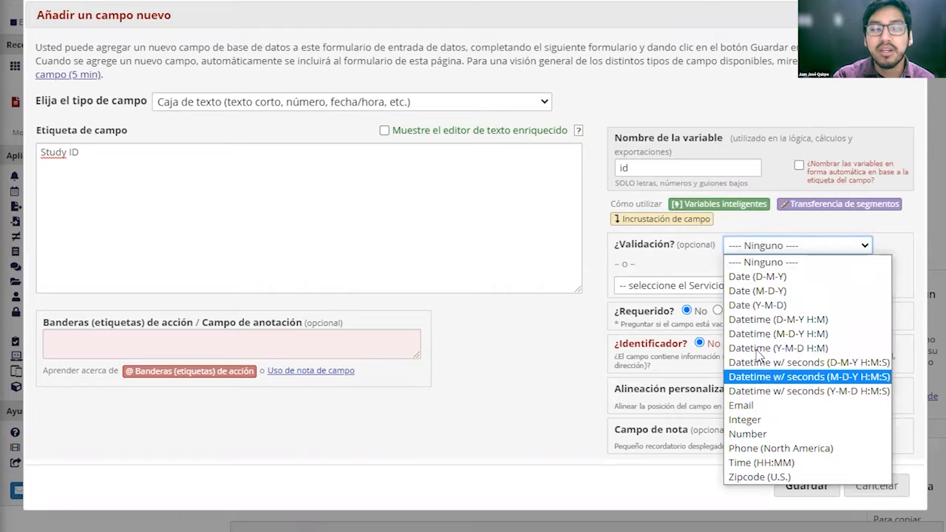
pyautogui.click(755, 436)
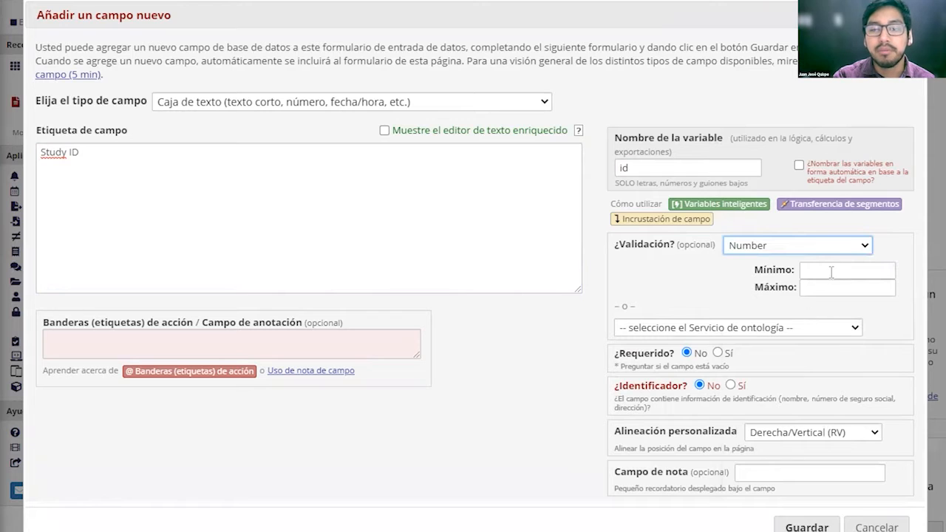
pyautogui.click(821, 270)
pyautogui.press('Escape')
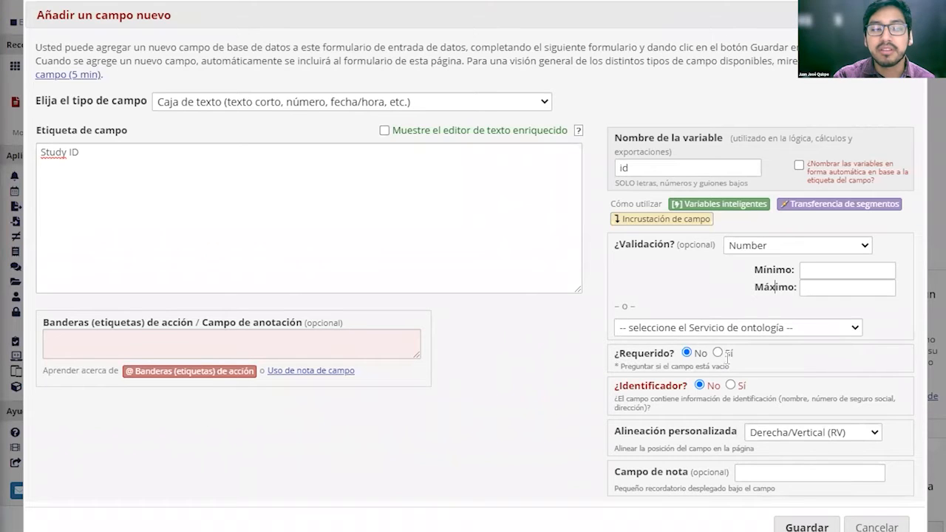
pyautogui.click(717, 353)
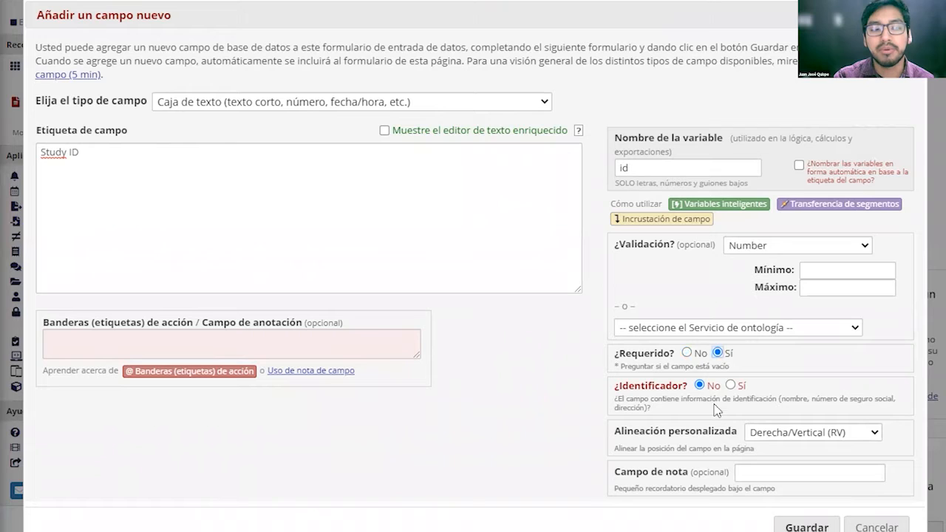
# Add the field note Número entero to the Study ID field and save the field.
pyautogui.scroll(-1, 695, 455)
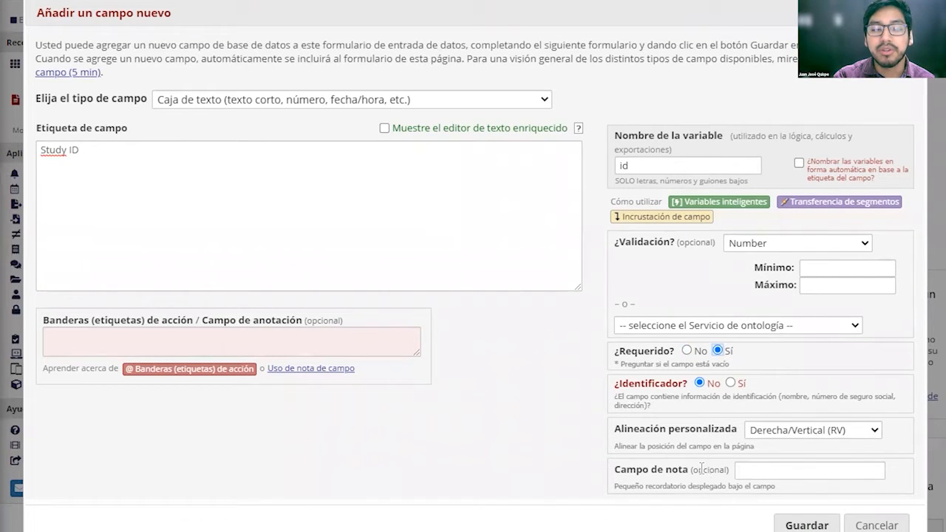
pyautogui.click(751, 473)
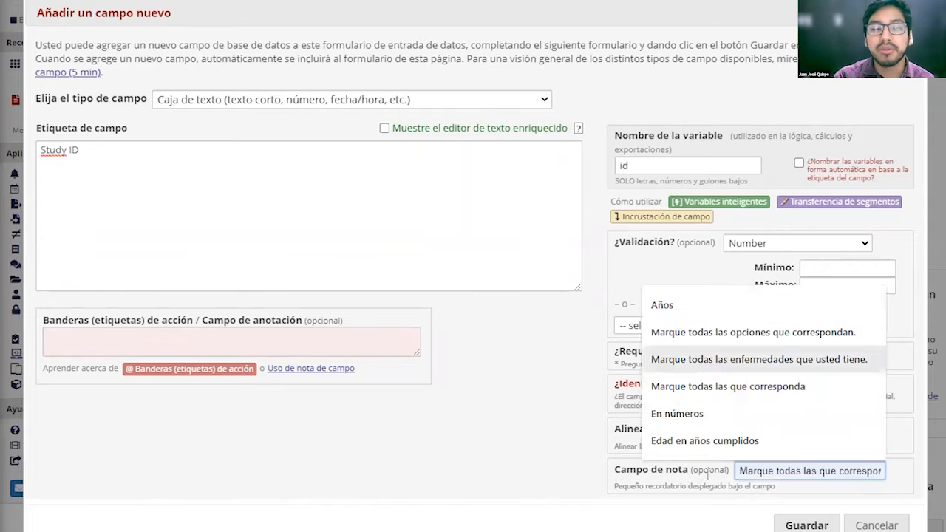
pyautogui.write('N')
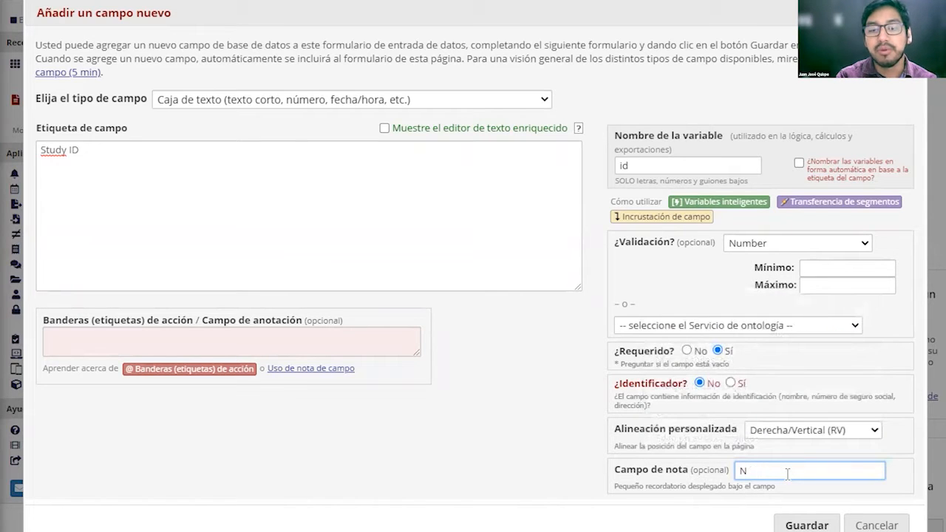
pyautogui.write('úmero entero')
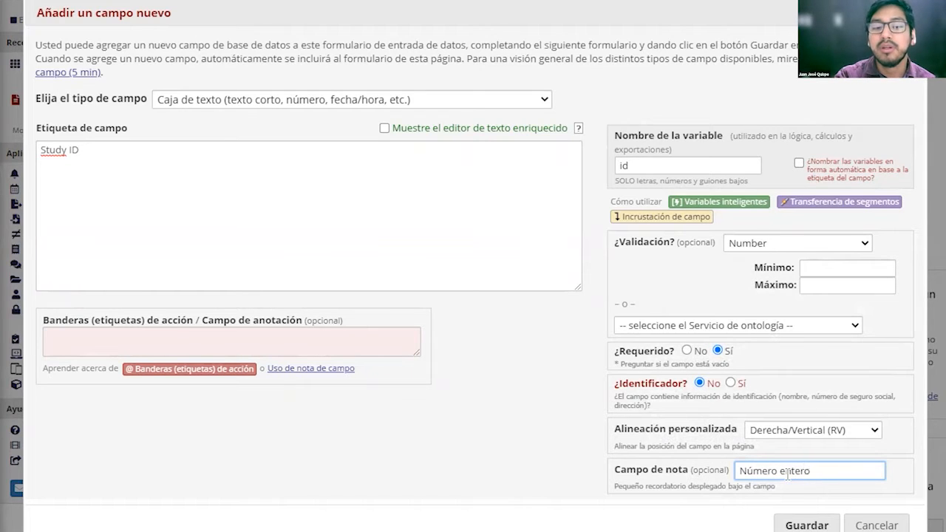
pyautogui.click(806, 525)
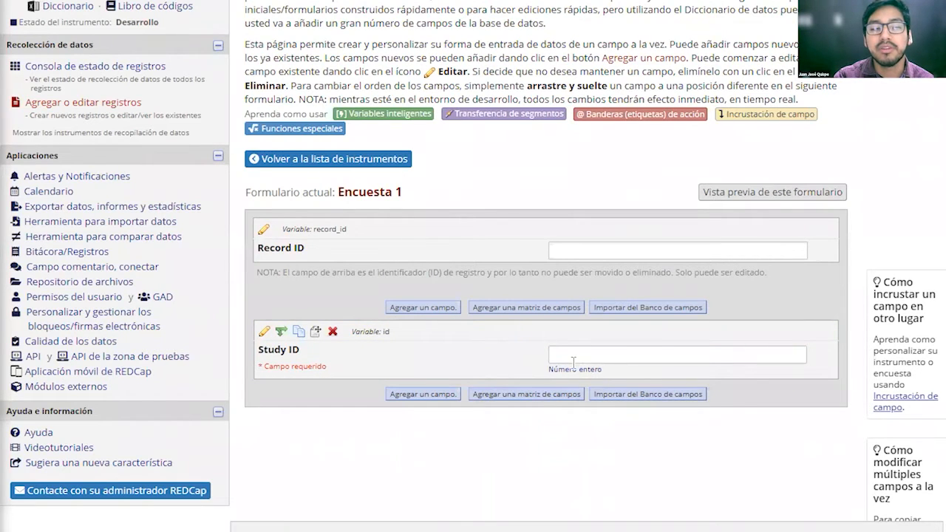
# Start another new field directly below Study ID in Encuesta 1.
pyautogui.click(425, 395)
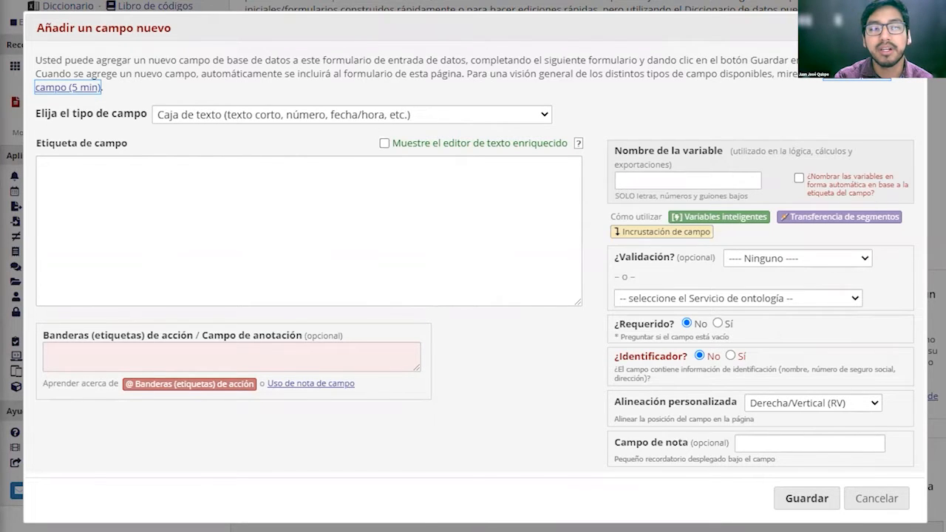
pyautogui.click(913, 28)
pyautogui.click(423, 393)
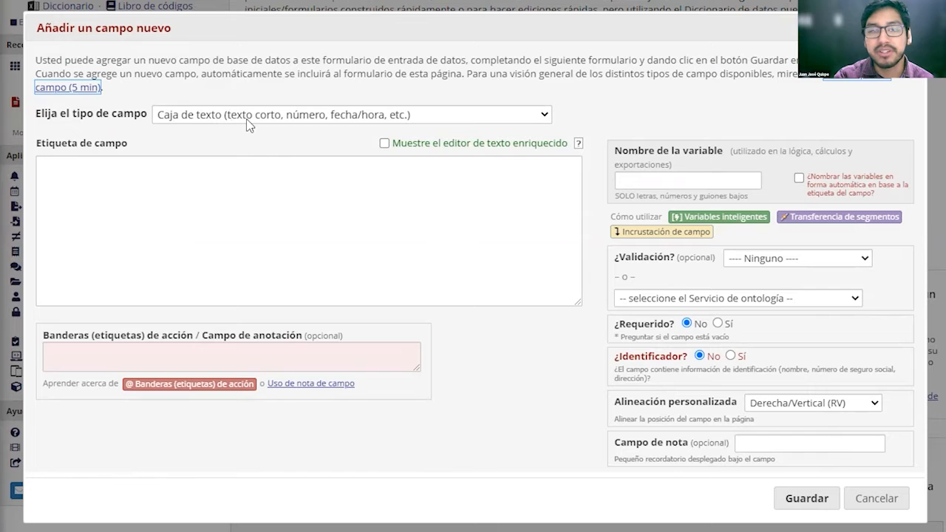
# Try the Sí - No type for the new field and review its fixed answer options.
pyautogui.click(279, 118)
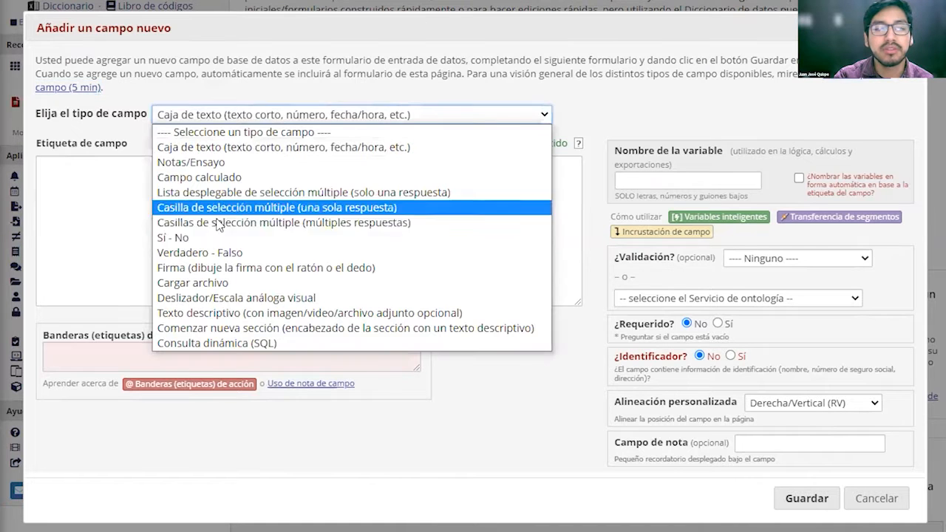
pyautogui.click(185, 241)
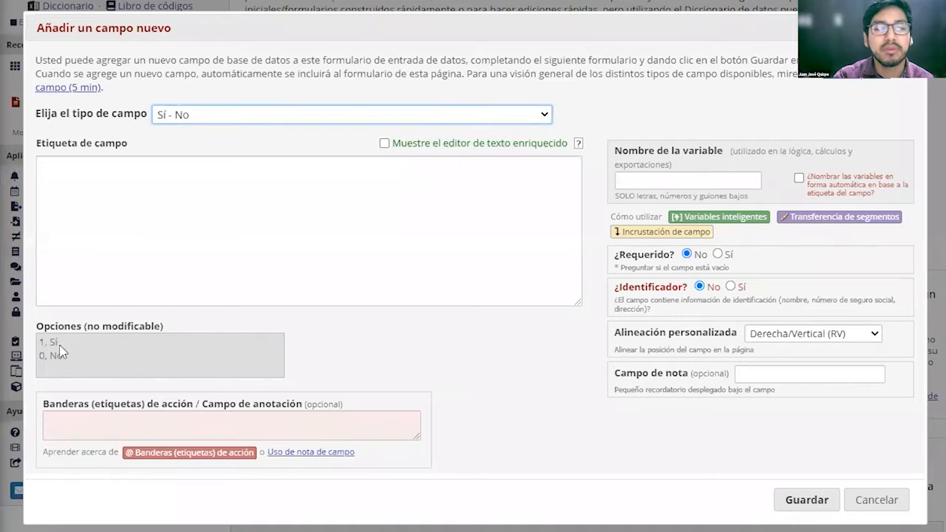
pyautogui.click(74, 355)
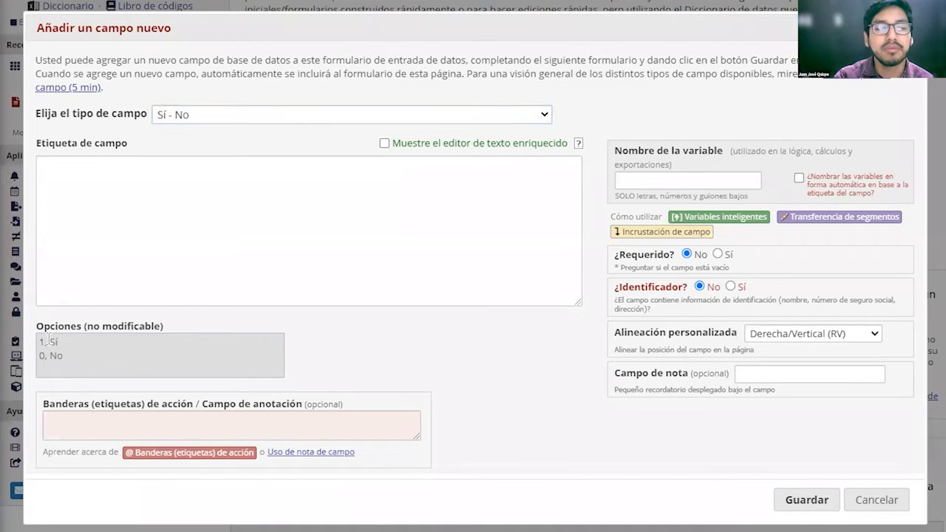
pyautogui.moveTo(41, 340); pyautogui.dragTo(74, 360)
pyautogui.click(77, 358)
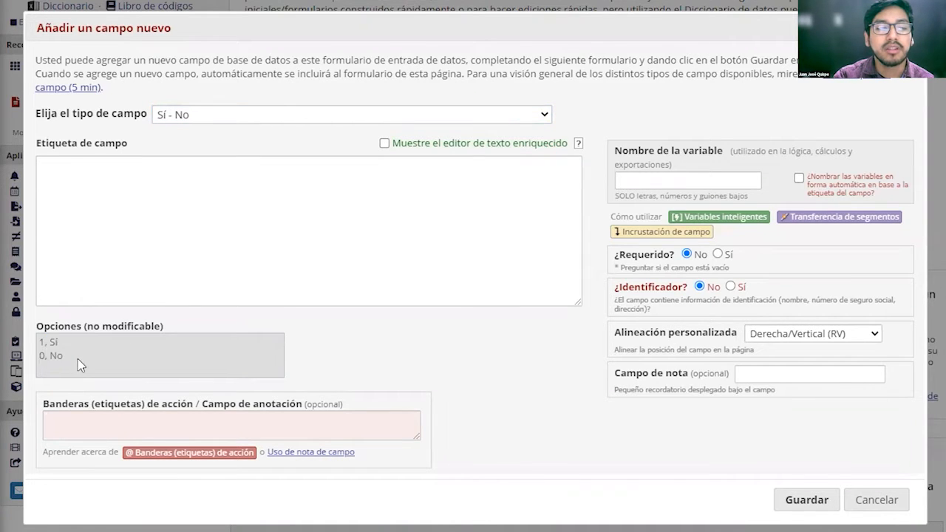
# Set the field type to Casilla de selección múltiple (una sola respuesta) and label the field Acepta participar en el estudio.
pyautogui.click(275, 121)
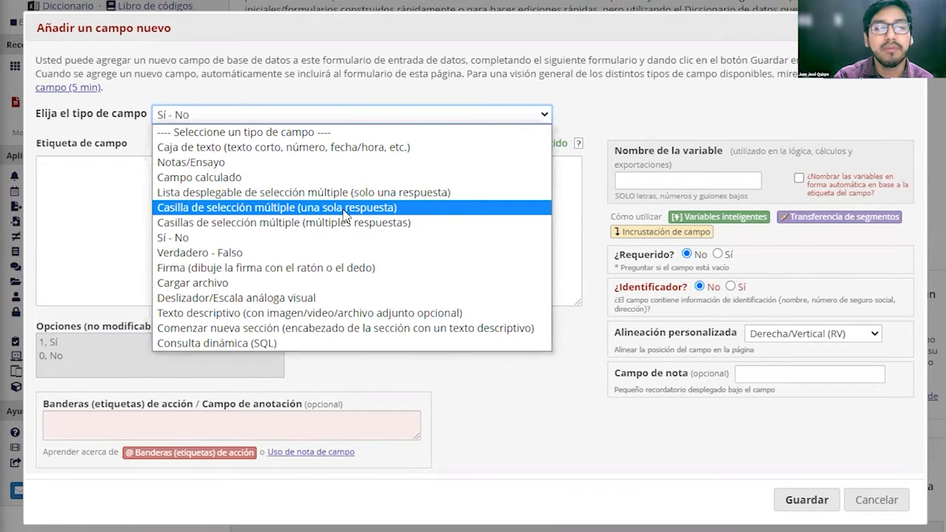
pyautogui.click(345, 209)
pyautogui.click(133, 220)
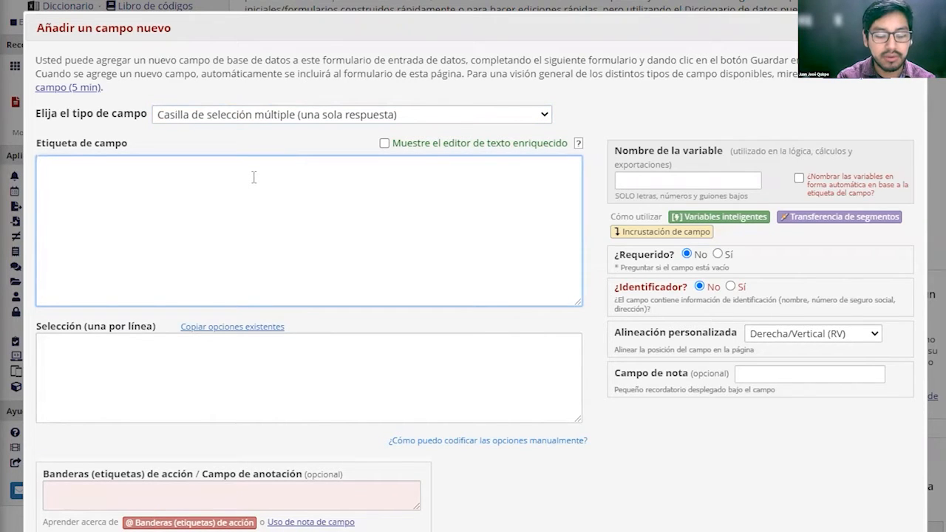
pyautogui.write('Con')
pyautogui.write('pta participa')
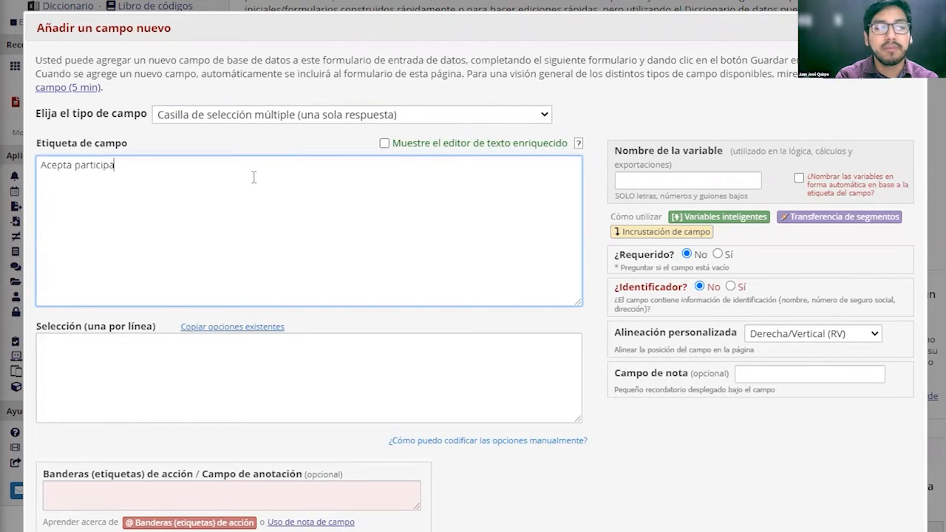
pyautogui.write('r en el estudio')
# Enter Acepto and No acepto as the answer choices, one per line, and accept the automatic codes 1 and 2.
pyautogui.click(232, 349)
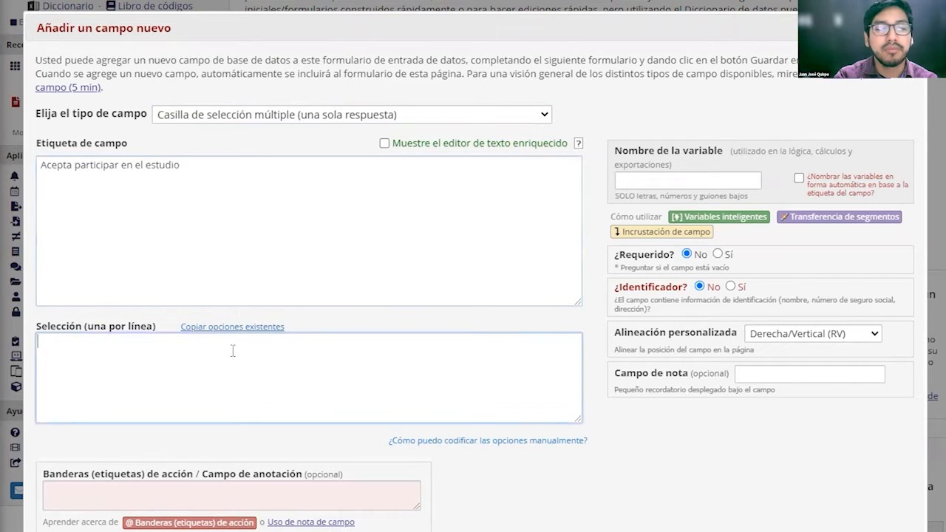
pyautogui.write('S')
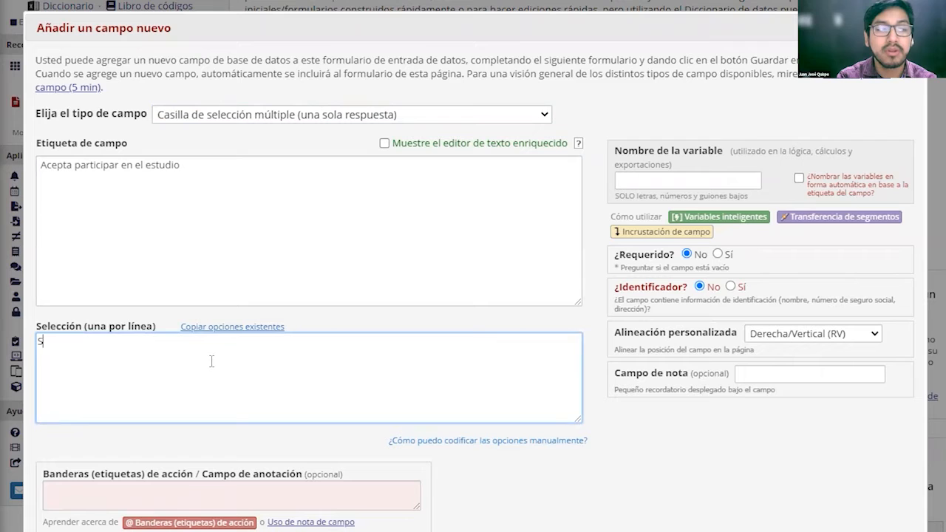
pyautogui.write('Acepto')
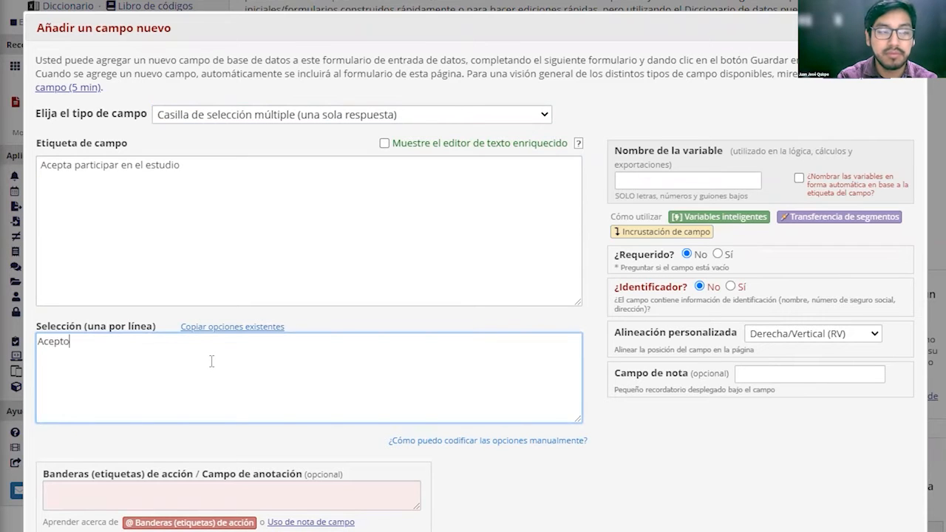
pyautogui.write('No acepto')
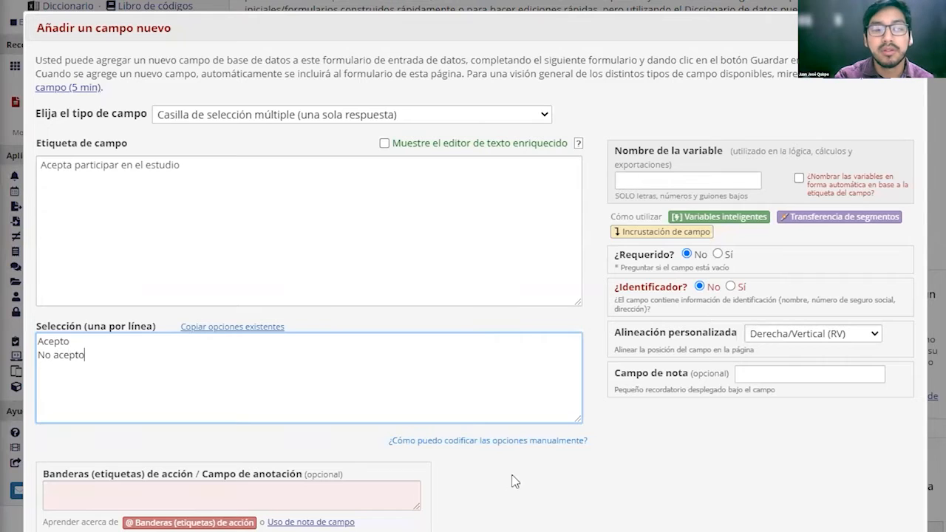
pyautogui.moveTo(122, 369); pyautogui.dragTo(22, 362)
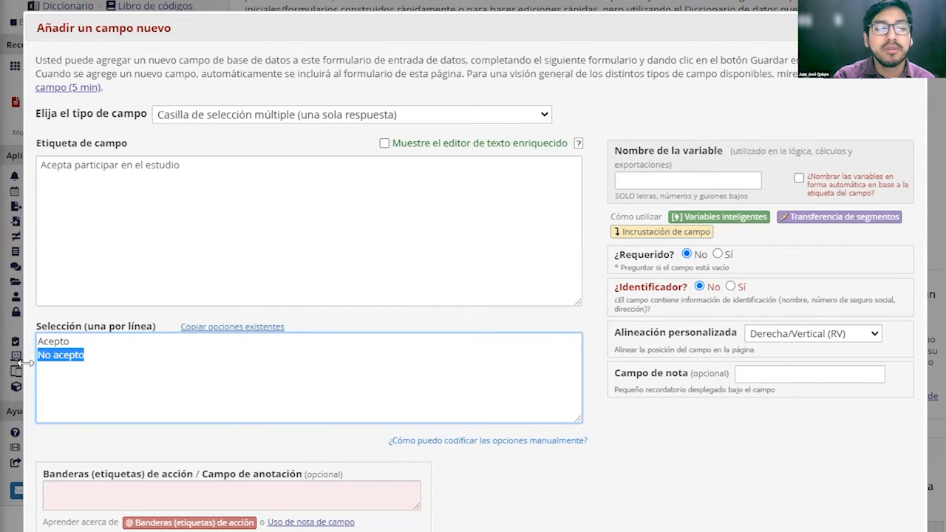
pyautogui.click(672, 450)
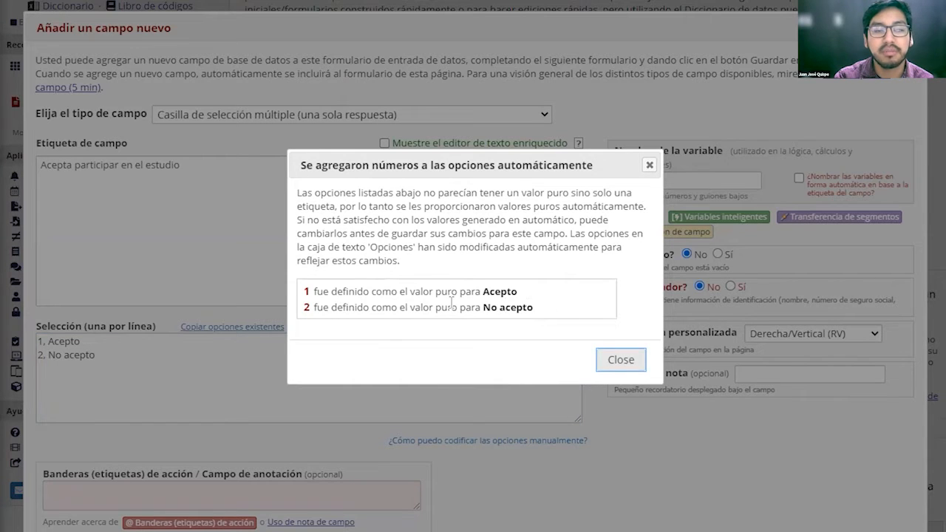
pyautogui.moveTo(303, 290); pyautogui.dragTo(526, 292)
pyautogui.click(527, 294)
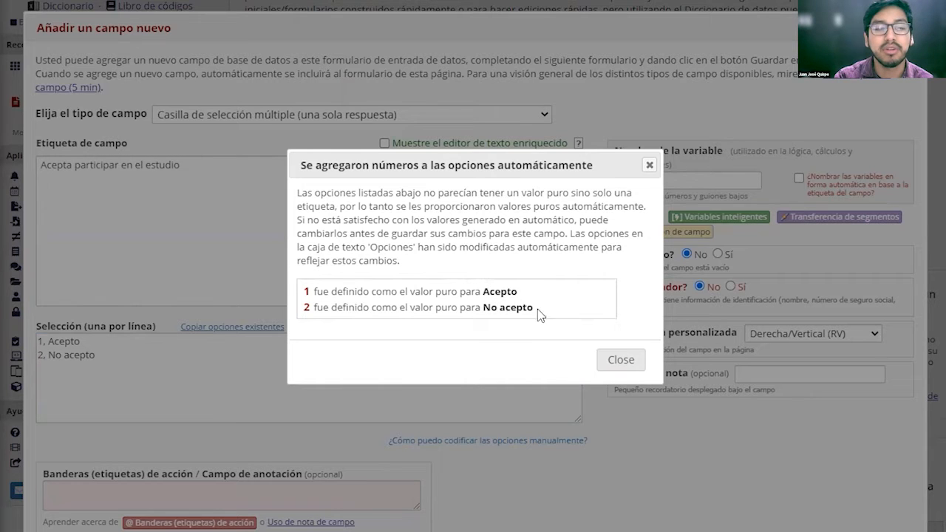
pyautogui.click(606, 363)
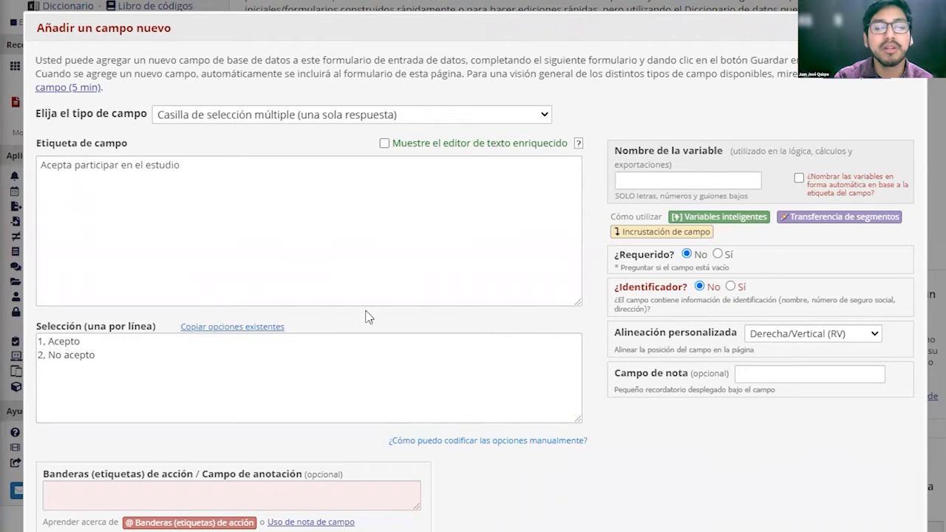
# Name the participation field's variable consent, make the field required, and save it to the form.
pyautogui.click(653, 182)
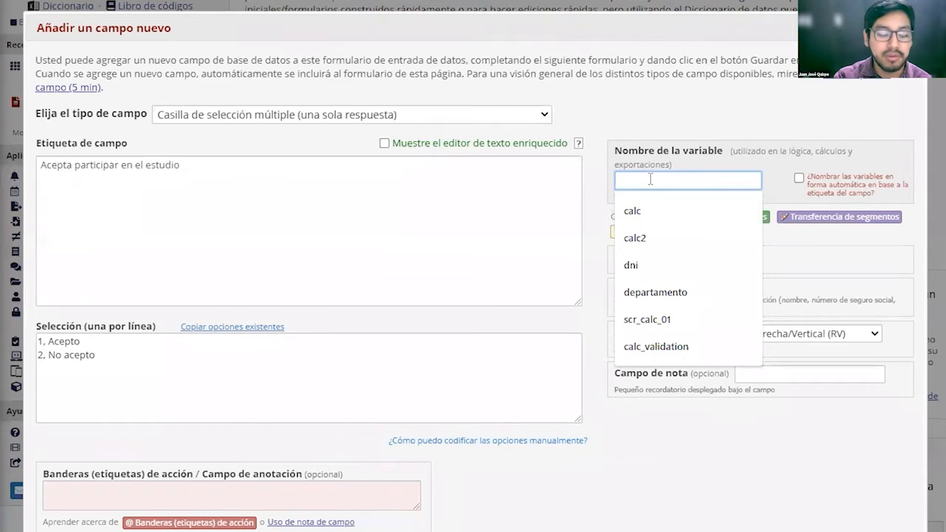
pyautogui.write('conse')
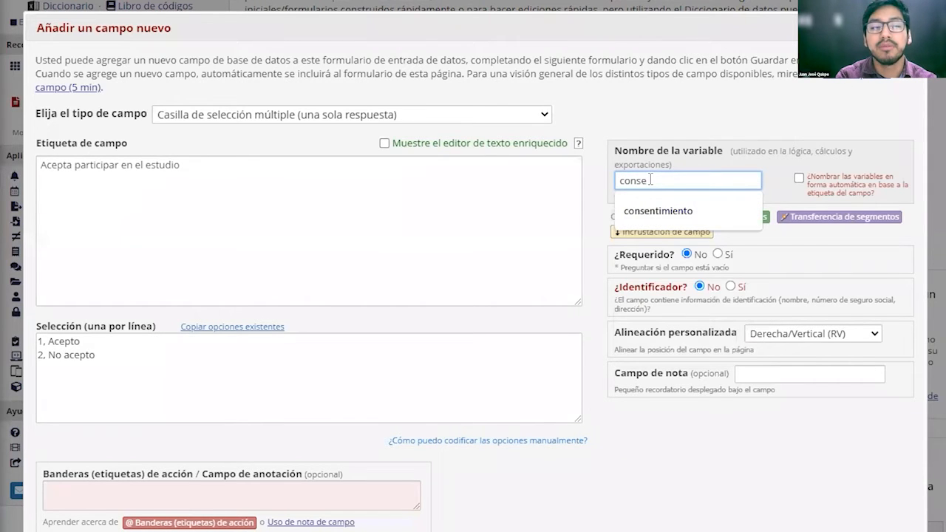
pyautogui.write('nt')
pyautogui.click(600, 275)
pyautogui.click(717, 254)
pyautogui.scroll(-1, 761, 362)
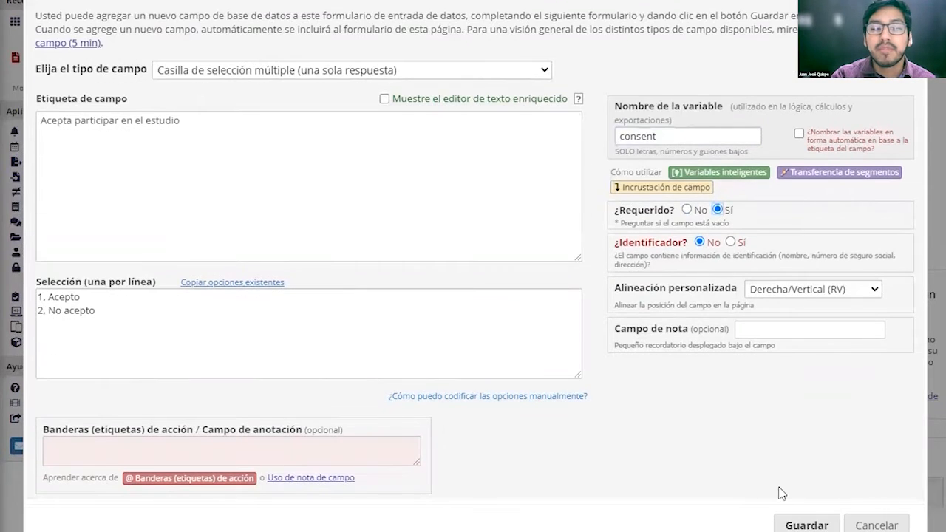
pyautogui.click(803, 520)
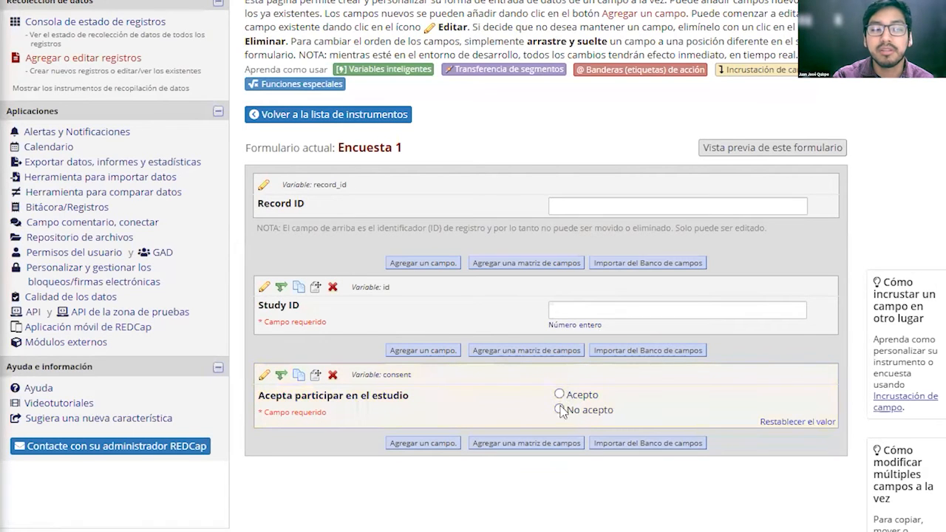
# Review the saved settings of the Acepta participar en el estudio field and close them without changes.
pyautogui.scroll(-1, 332, 377)
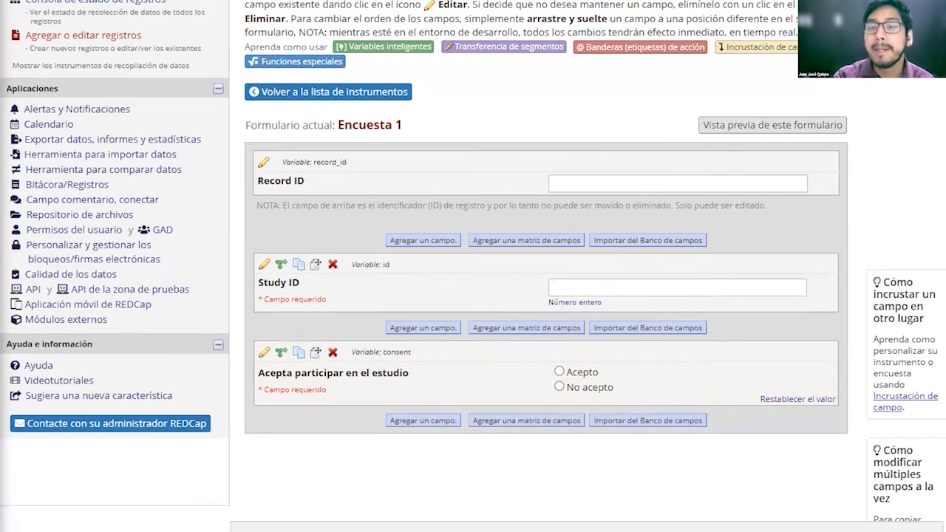
pyautogui.click(264, 352)
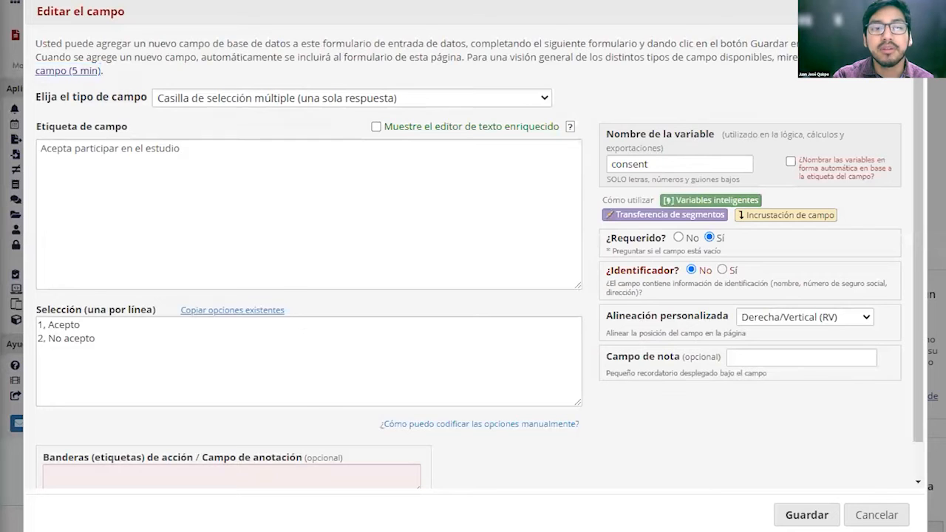
pyautogui.press('Escape')
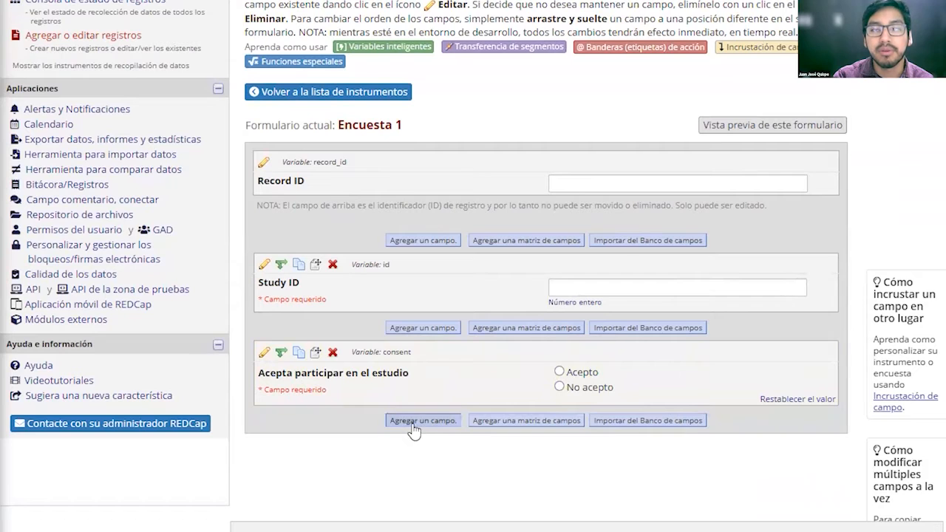
# Start a new field below the participation field, labelled Fecha de nacimiento, with type Caja de texto (texto corto, número, fecha/hora, etc.).
pyautogui.click(407, 422)
pyautogui.write('FAce')
pyautogui.press('BackSpace')
pyautogui.press('BackSpace')
pyautogui.press('BackSpace')
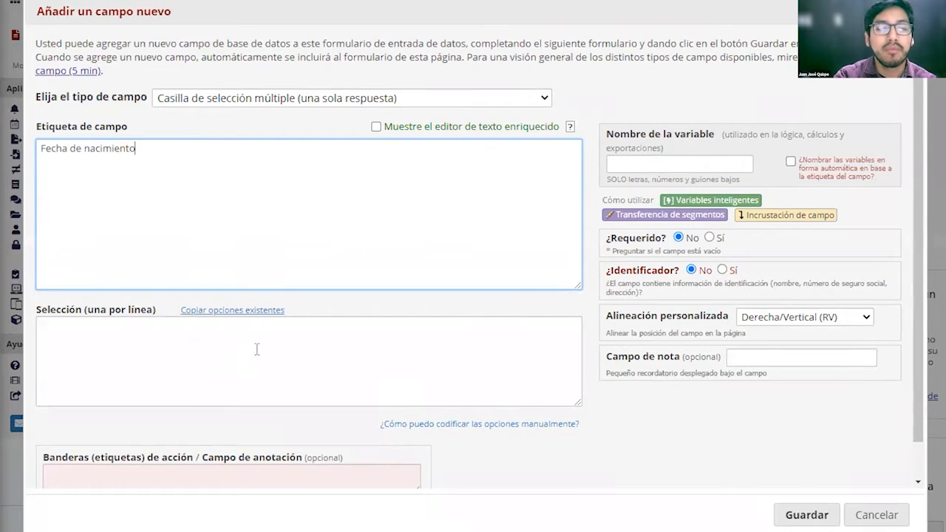
pyautogui.click(281, 98)
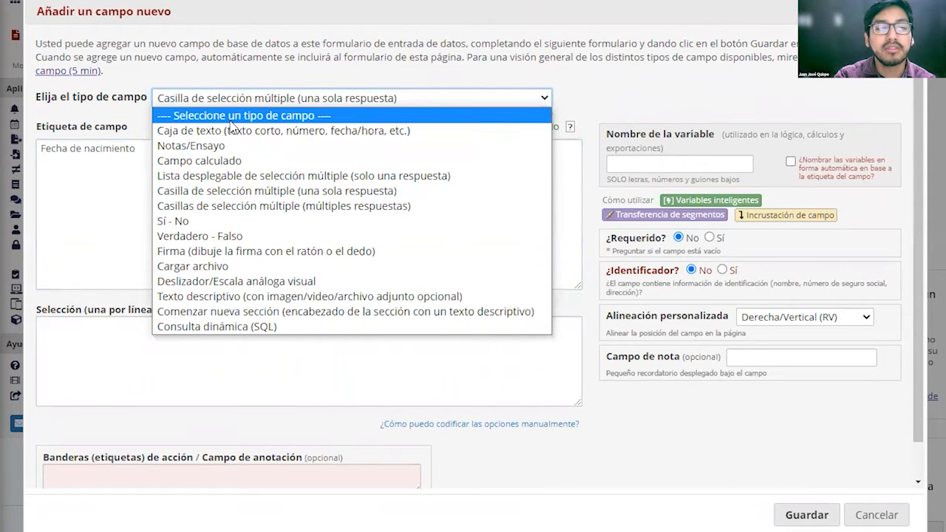
pyautogui.click(360, 133)
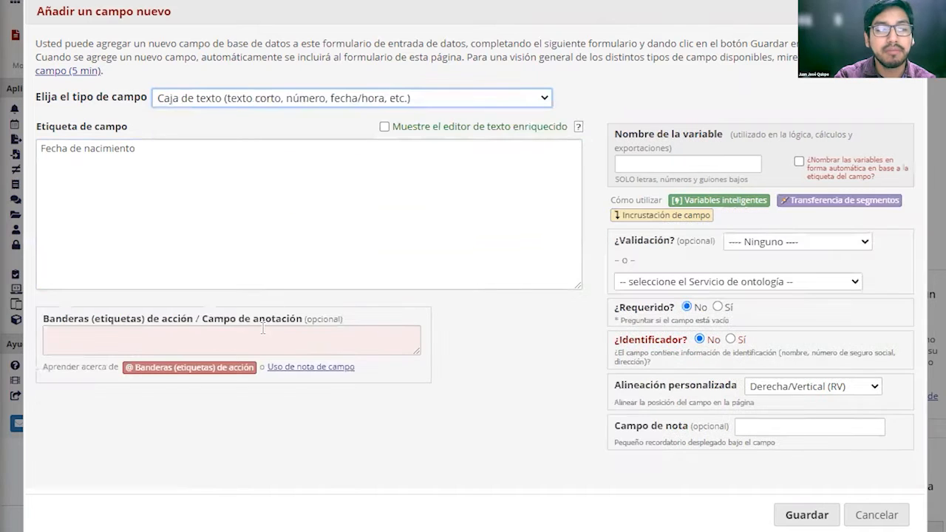
# Name the birth date variable fecha_nac, set its validation to Date (D-M-Y), make it required, and save the field.
pyautogui.click(681, 164)
pyautogui.write('fecha')
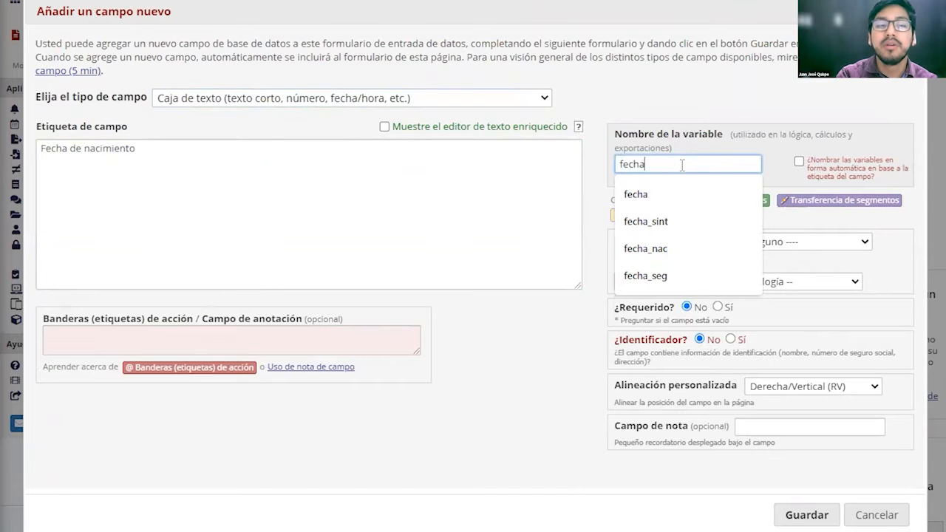
pyautogui.write('_')
pyautogui.click(645, 248)
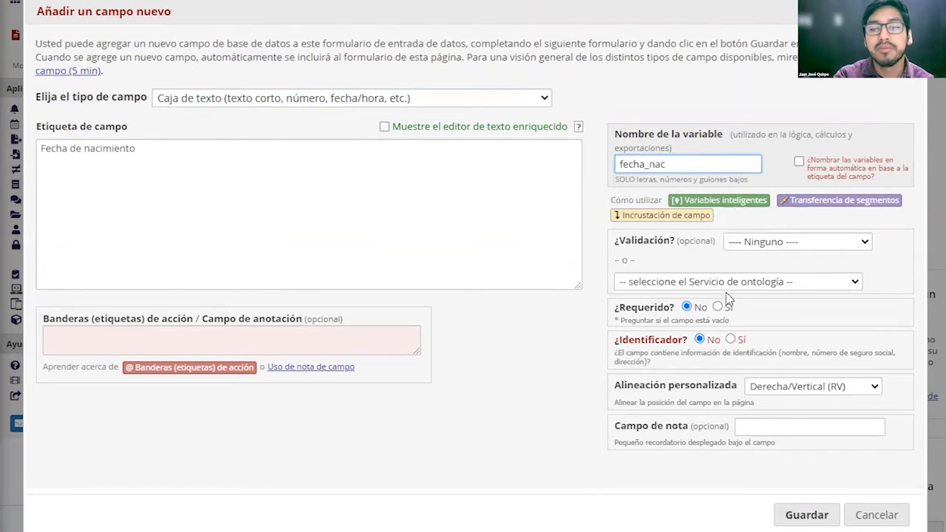
pyautogui.click(770, 244)
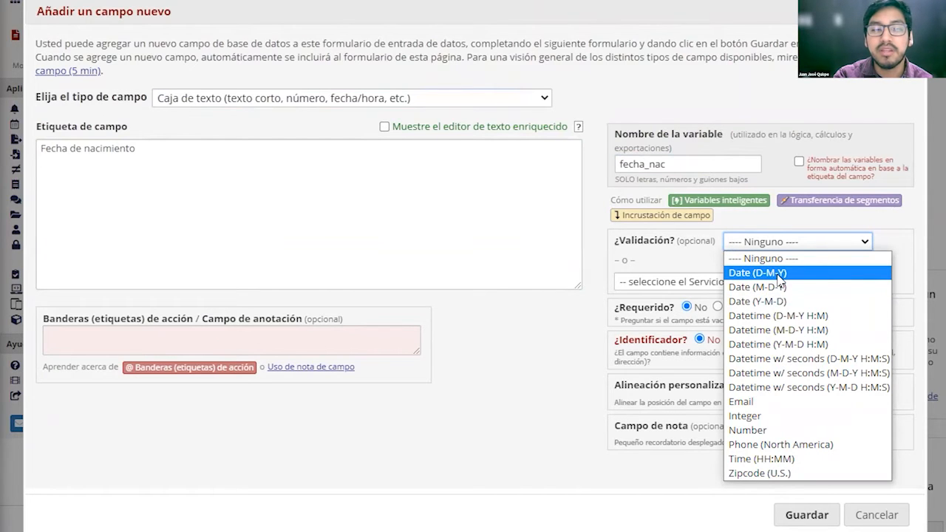
pyautogui.click(778, 276)
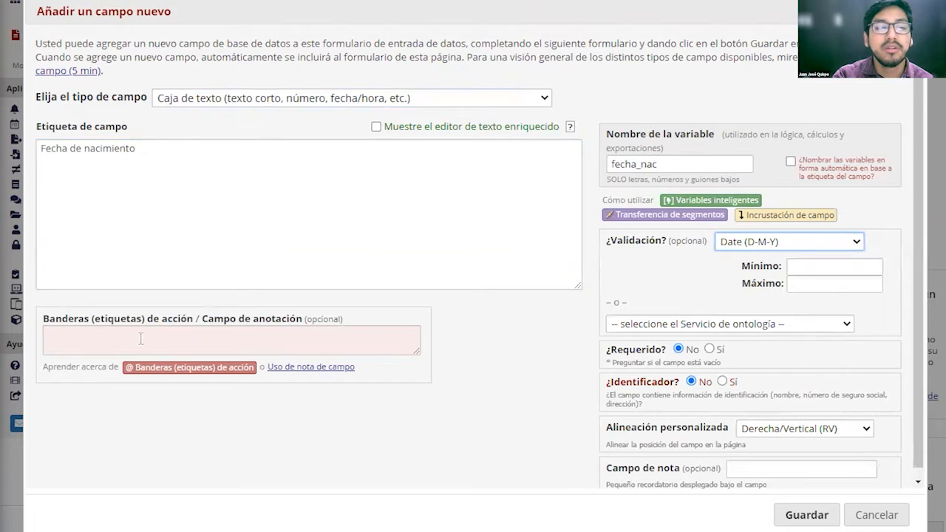
pyautogui.click(710, 348)
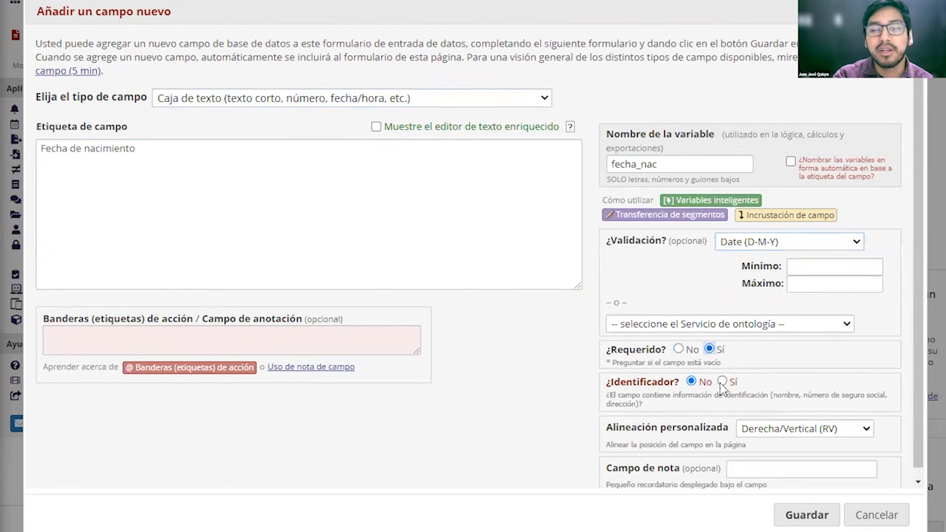
pyautogui.click(805, 515)
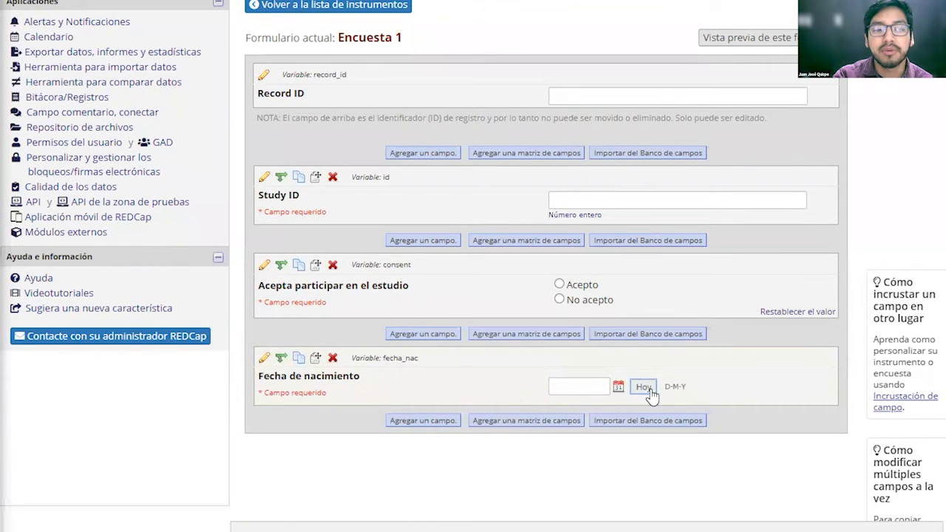
# Test the Fecha de nacimiento field by filling in today's date and picking a date in an earlier year from its calendar.
pyautogui.click(644, 388)
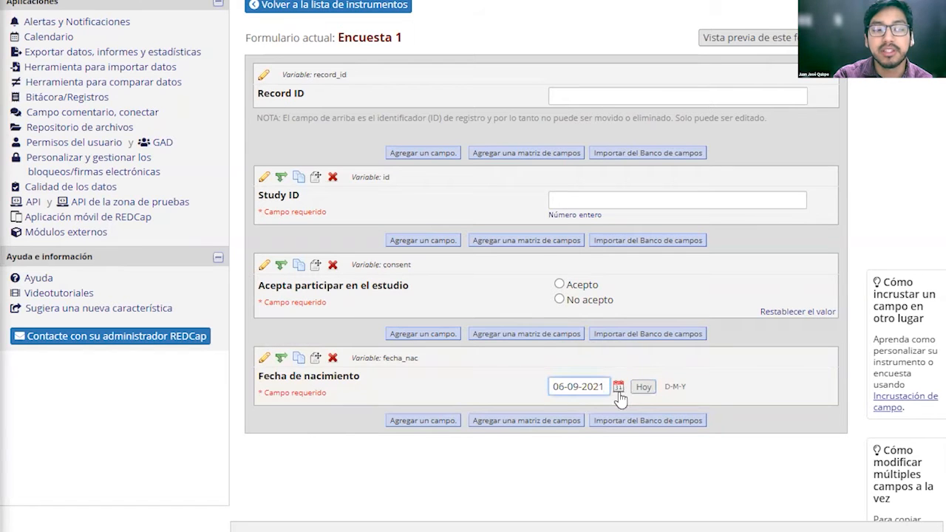
pyautogui.click(617, 386)
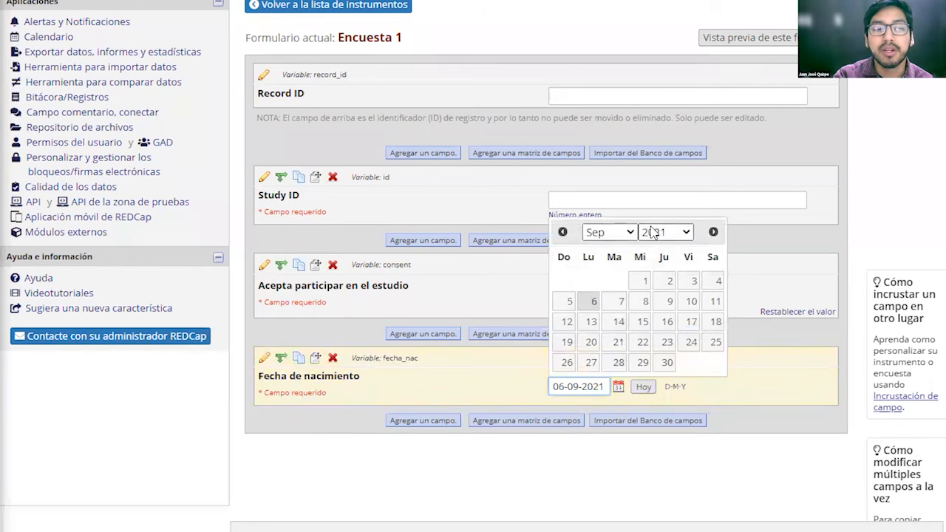
pyautogui.click(686, 234)
pyautogui.scroll(3, 661, 412)
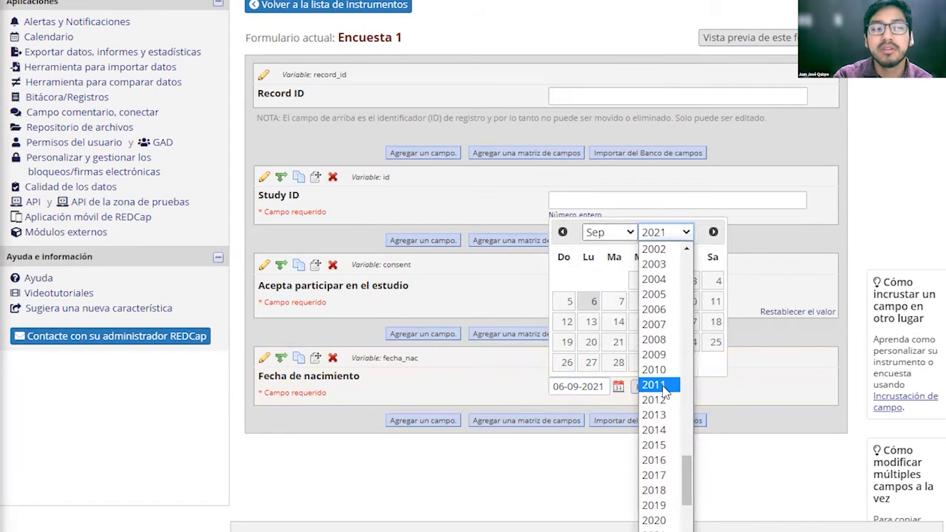
pyautogui.click(661, 386)
pyautogui.click(614, 305)
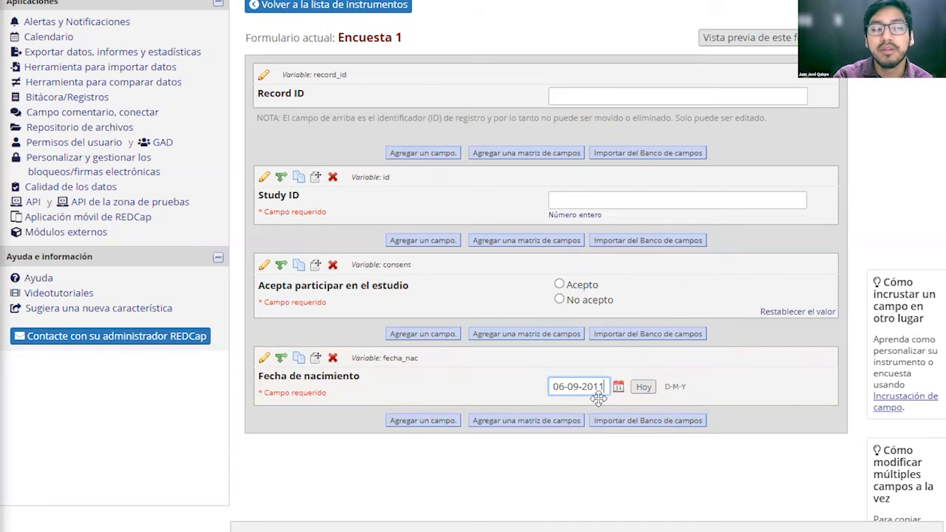
# Try entering a date manually in the Fecha de nacimiento field, and undo the entry.
pyautogui.moveTo(602, 386); pyautogui.dragTo(524, 384)
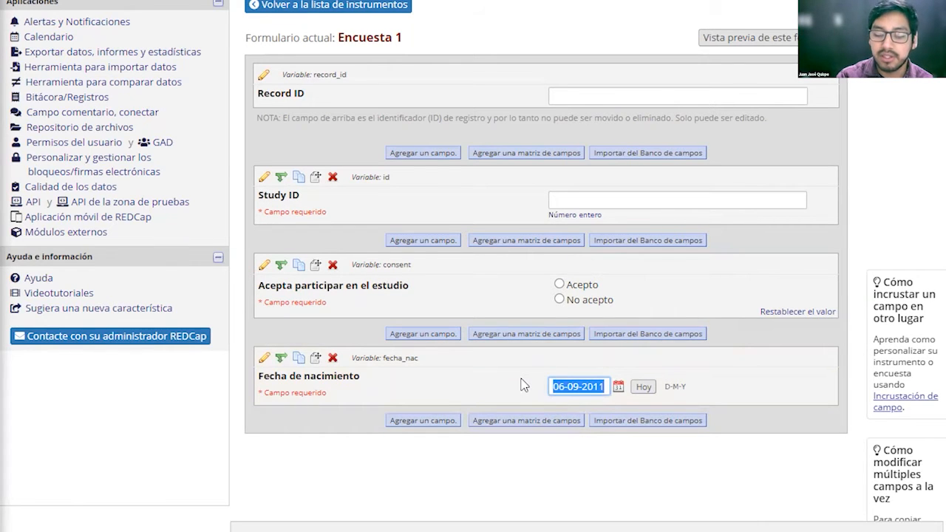
pyautogui.write('08')
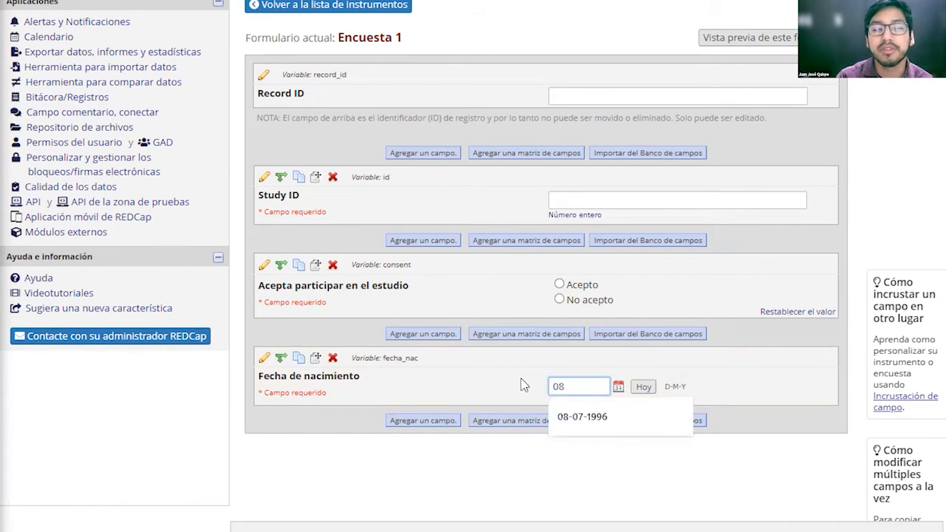
pyautogui.write('10')
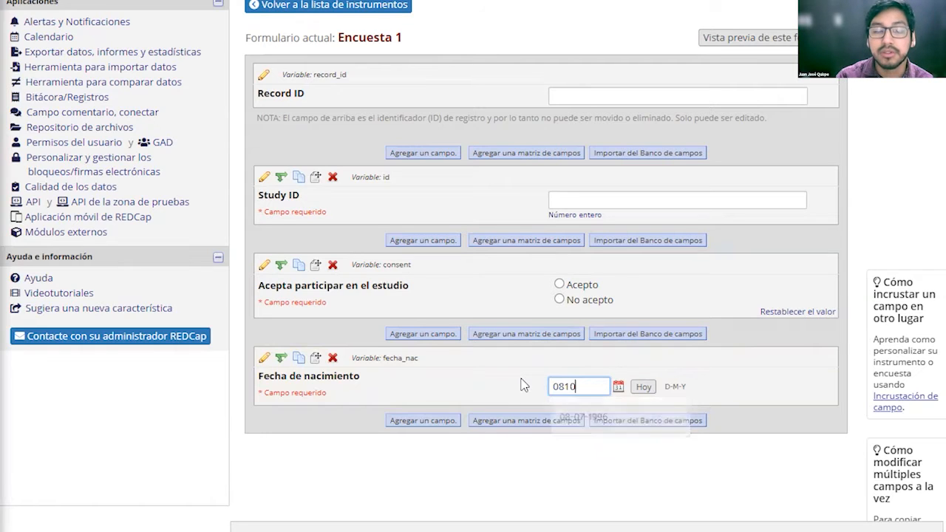
pyautogui.press('Left')
pyautogui.press('Left')
pyautogui.write('-')
pyautogui.write('-1985')
pyautogui.hotkey('ctrl', 'z')
pyautogui.click(526, 397)
pyautogui.moveTo(598, 387); pyautogui.dragTo(551, 392)
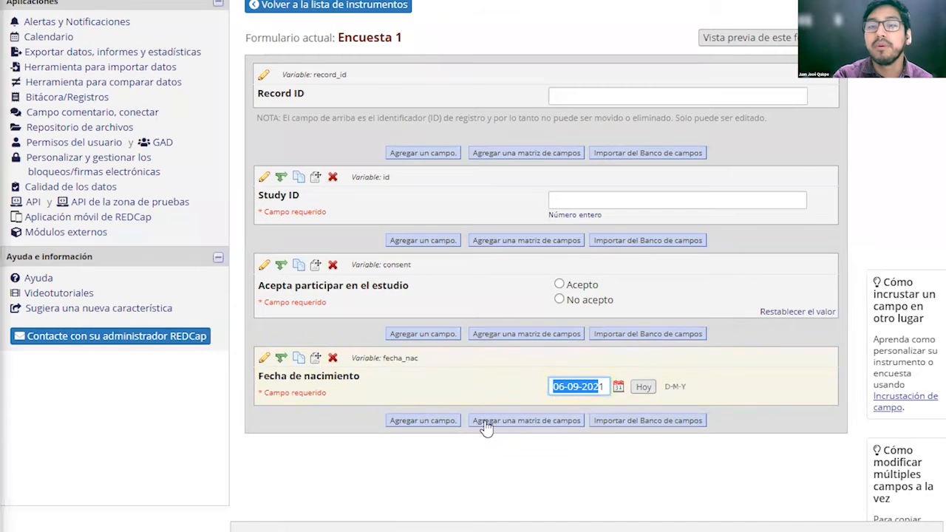
# Start a new Caja de texto field below Fecha de nacimiento, labelled Peso, with the variable name peso.
pyautogui.click(447, 422)
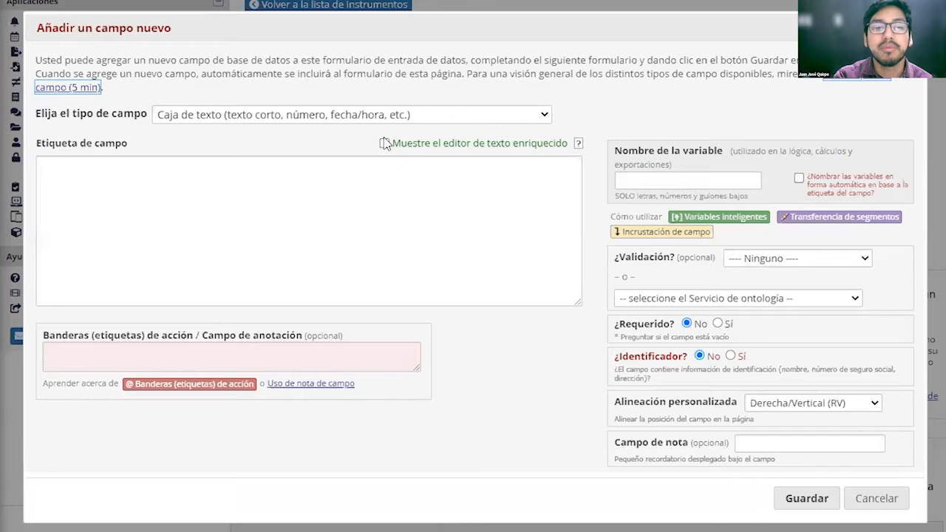
pyautogui.click(327, 116)
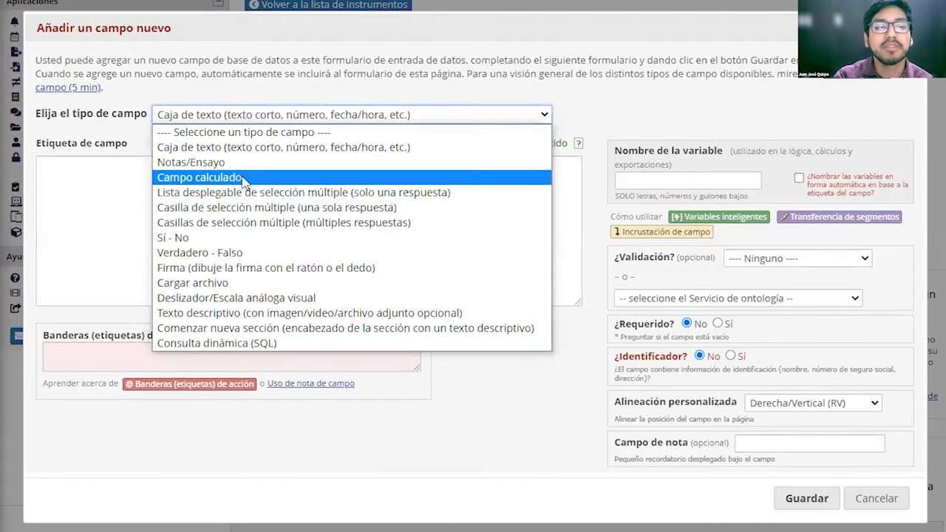
pyautogui.click(212, 148)
pyautogui.write('PE')
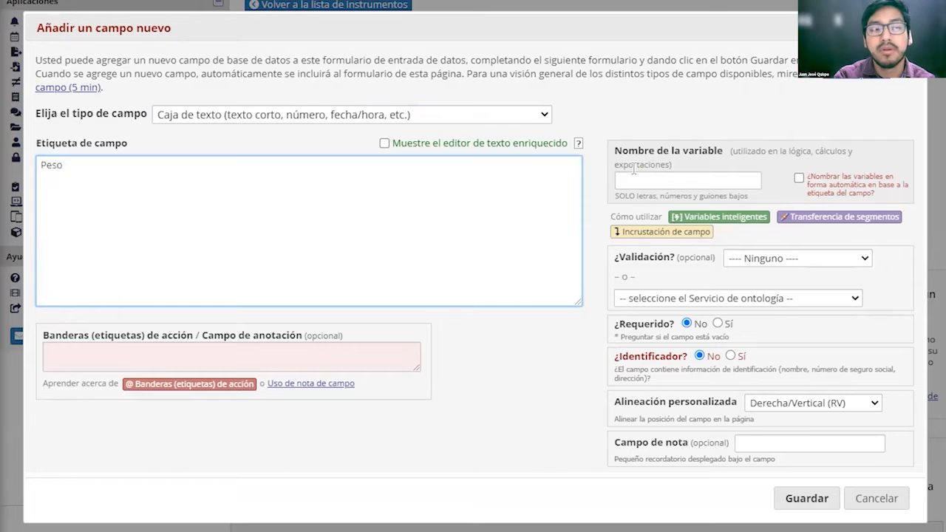
pyautogui.click(650, 185)
pyautogui.write('p')
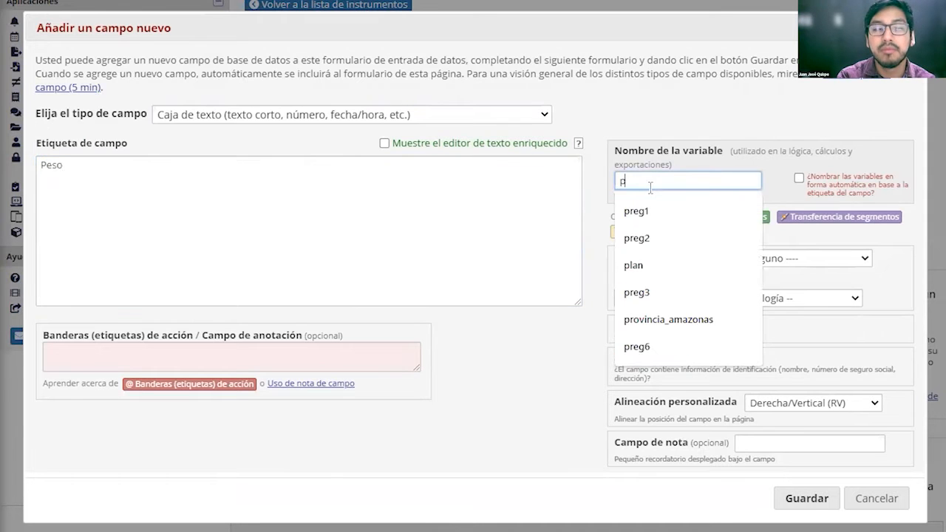
pyautogui.write('eso')
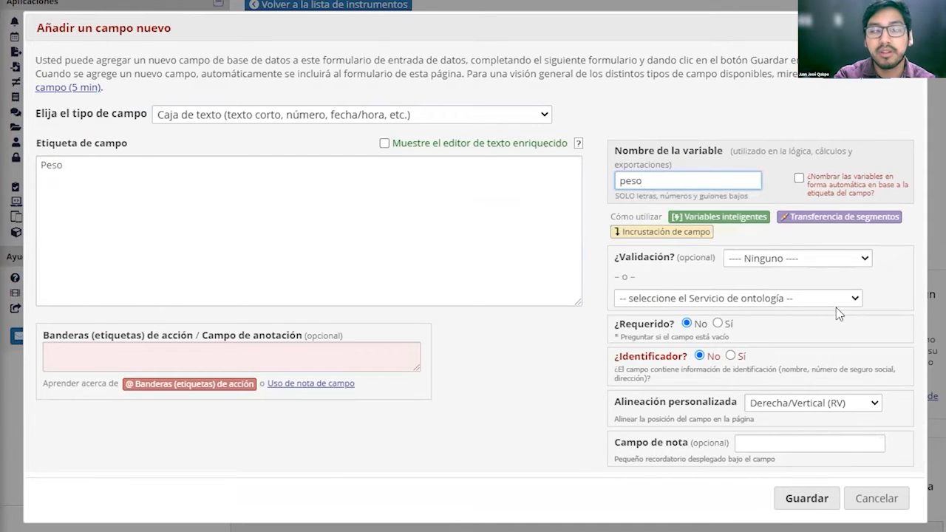
# Set the Peso field's validation to Number, make it required, and save it to the form.
pyautogui.click(841, 260)
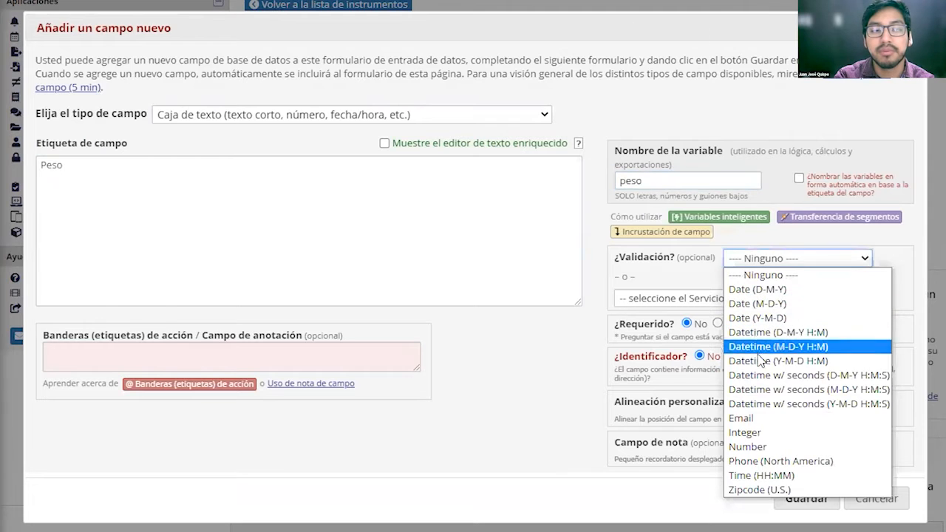
pyautogui.click(769, 447)
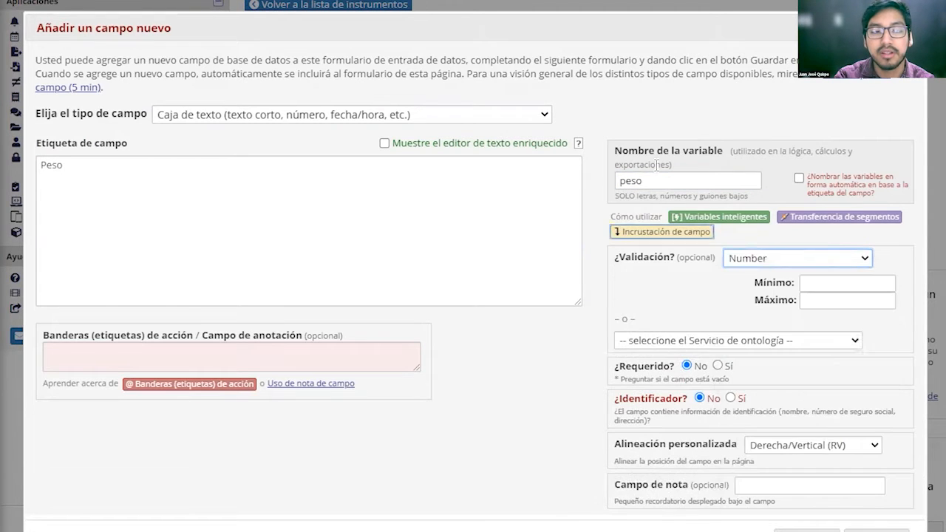
pyautogui.doubleClick(628, 181)
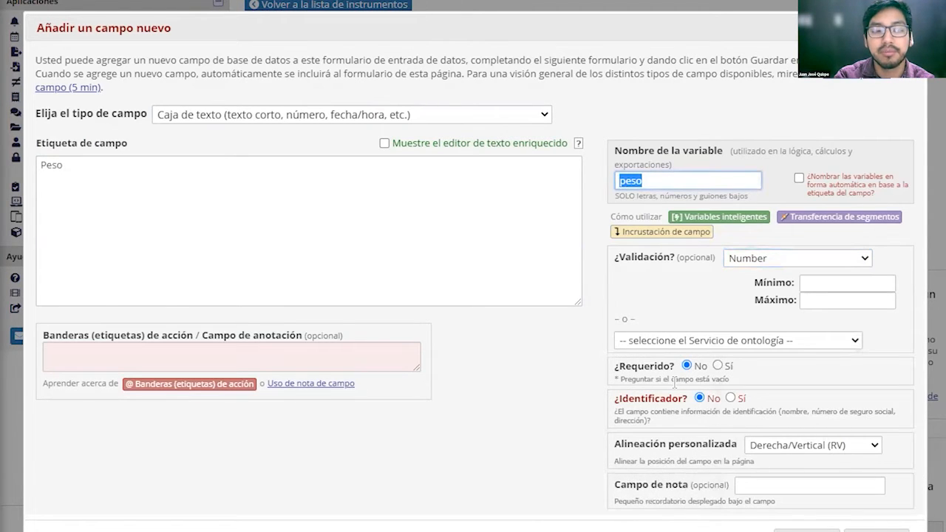
pyautogui.scroll(-1, 675, 384)
pyautogui.click(716, 350)
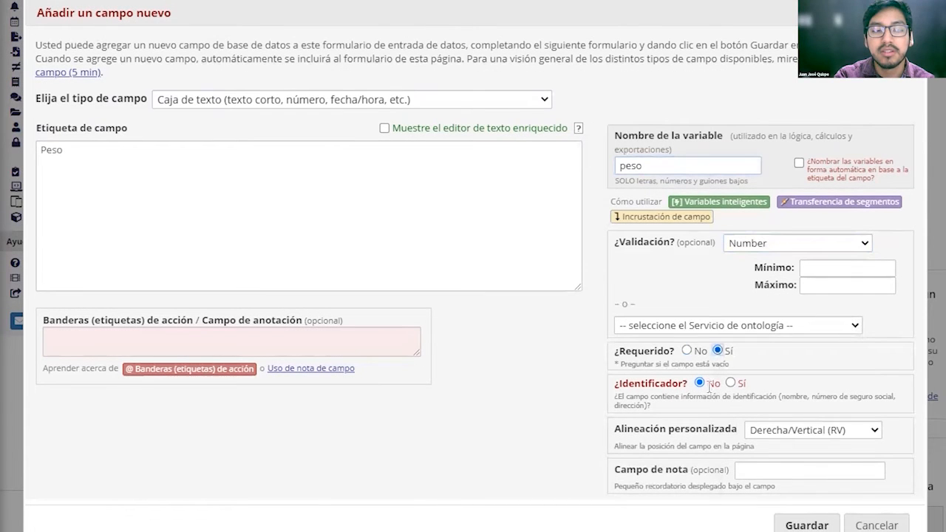
pyautogui.click(791, 525)
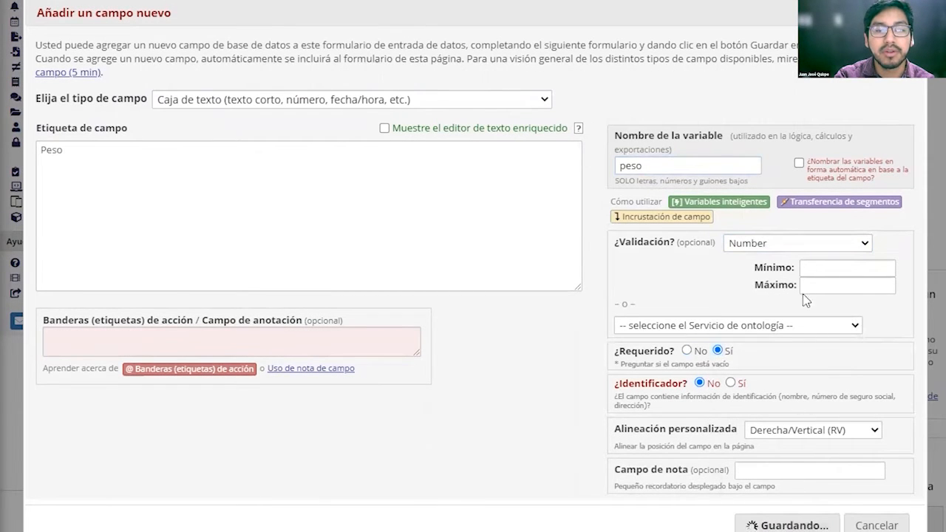
pyautogui.scroll(-1, 566, 433)
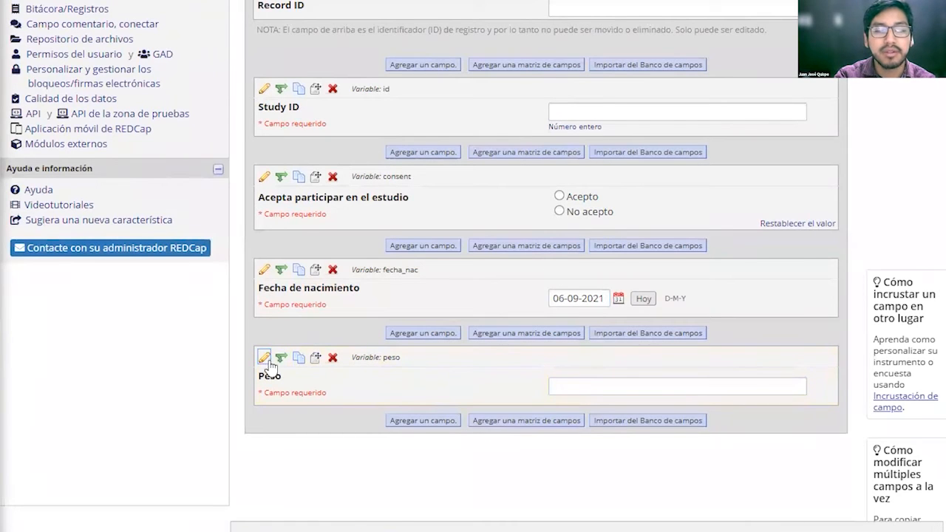
# Add a required Caja de texto field below Peso, labelled Estatura, with the variable name estatura and Number validation.
pyautogui.click(411, 427)
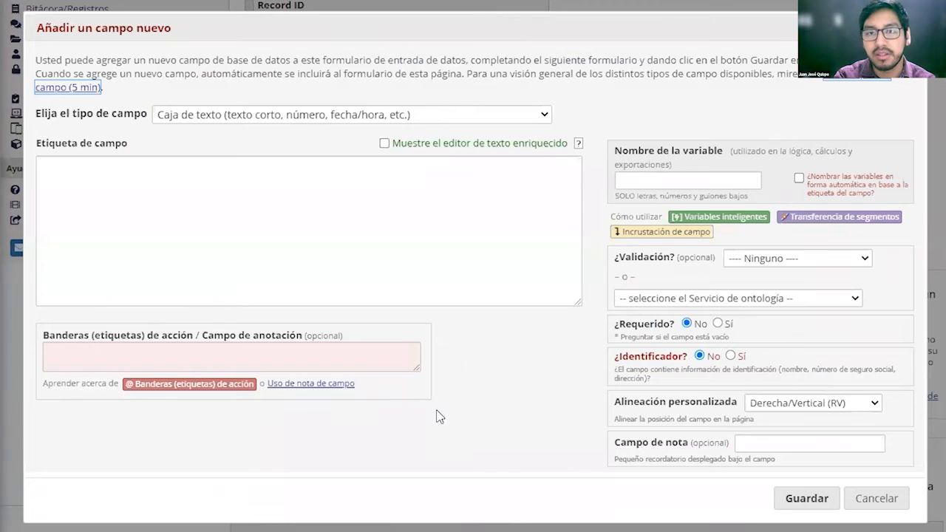
pyautogui.click(301, 187)
pyautogui.write('Estatura')
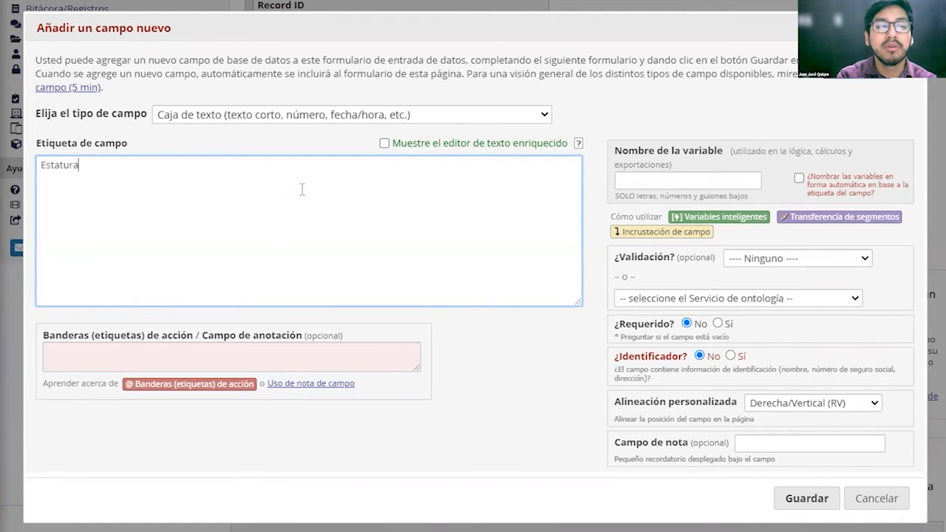
pyautogui.click(690, 180)
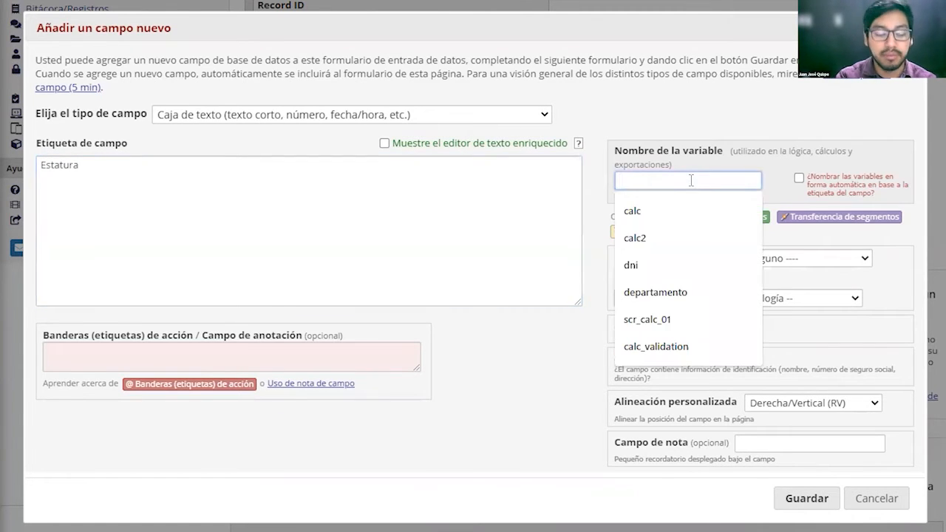
pyautogui.write('estatura')
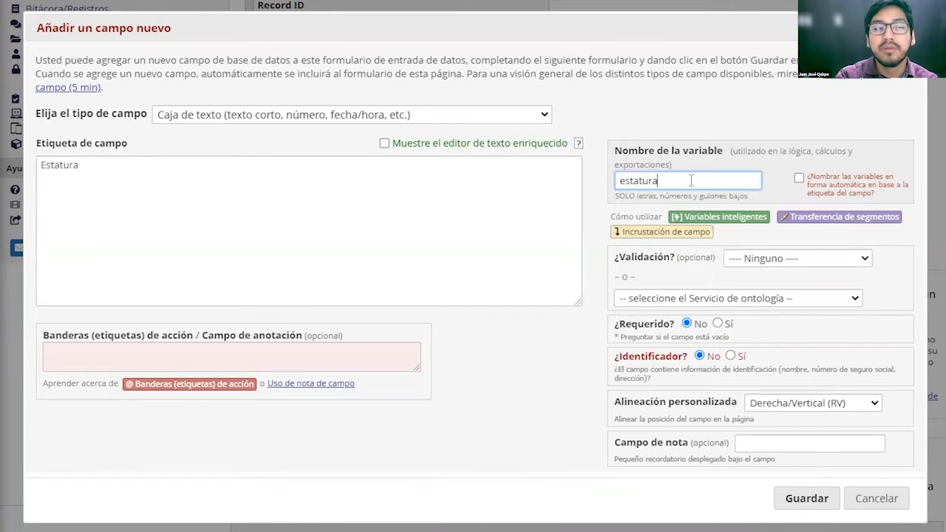
pyautogui.click(754, 266)
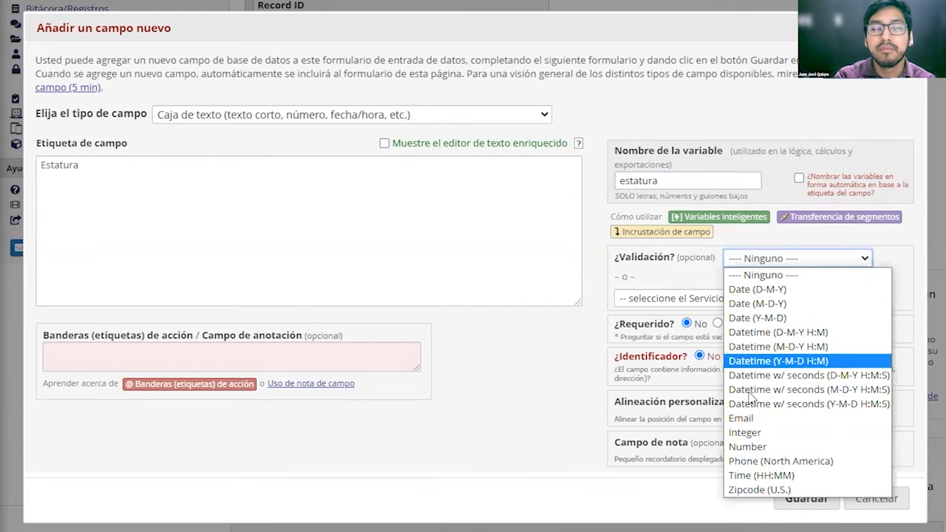
pyautogui.click(750, 445)
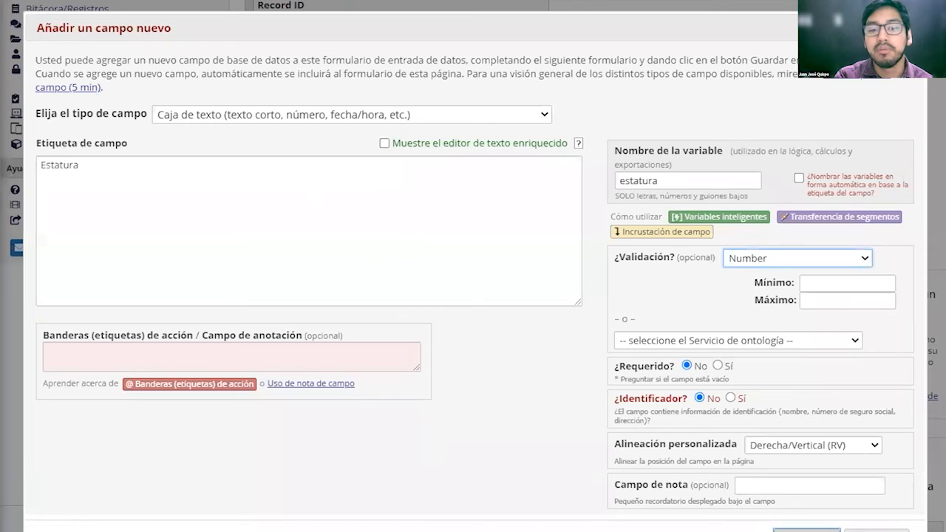
pyautogui.click(717, 365)
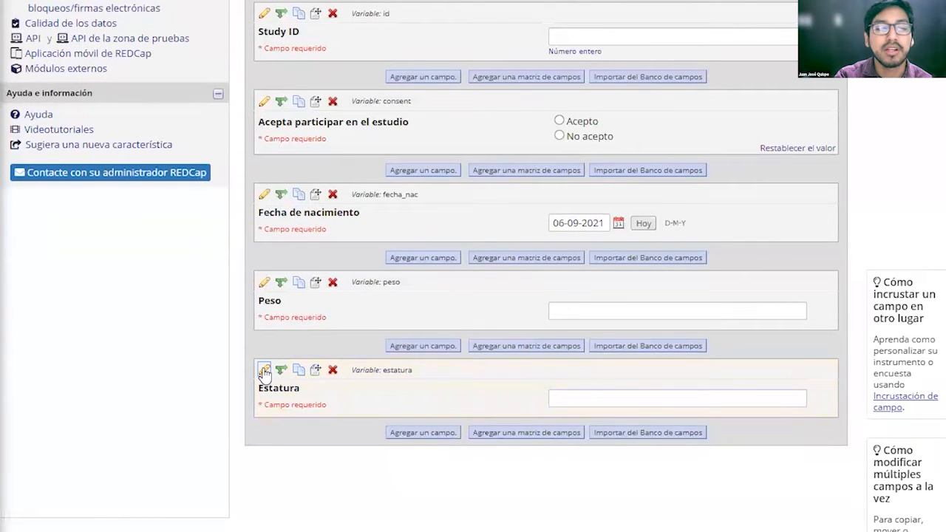
# Start a new Lista desplegable de selección múltiple field below Estatura, labelled Nacionalidad.
pyautogui.click(432, 434)
pyautogui.click(376, 122)
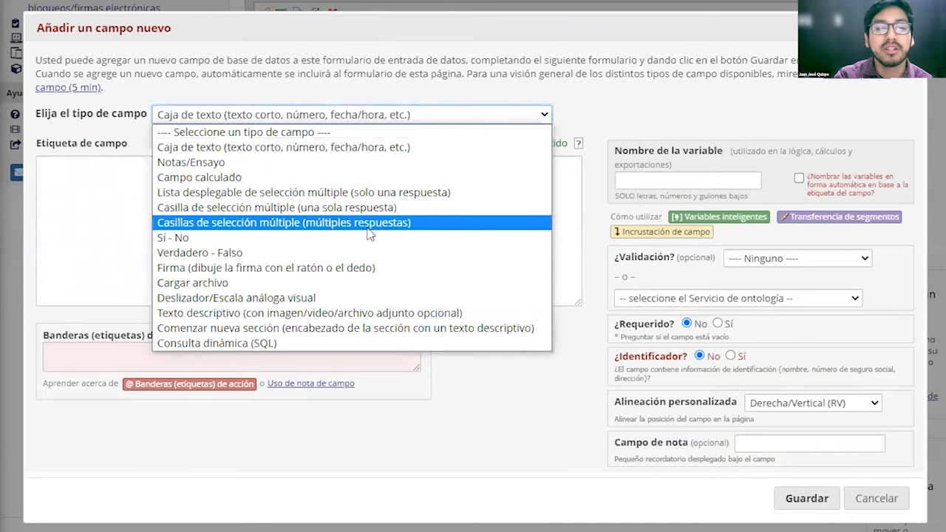
pyautogui.click(313, 195)
pyautogui.click(152, 206)
pyautogui.write('Nacionalidad')
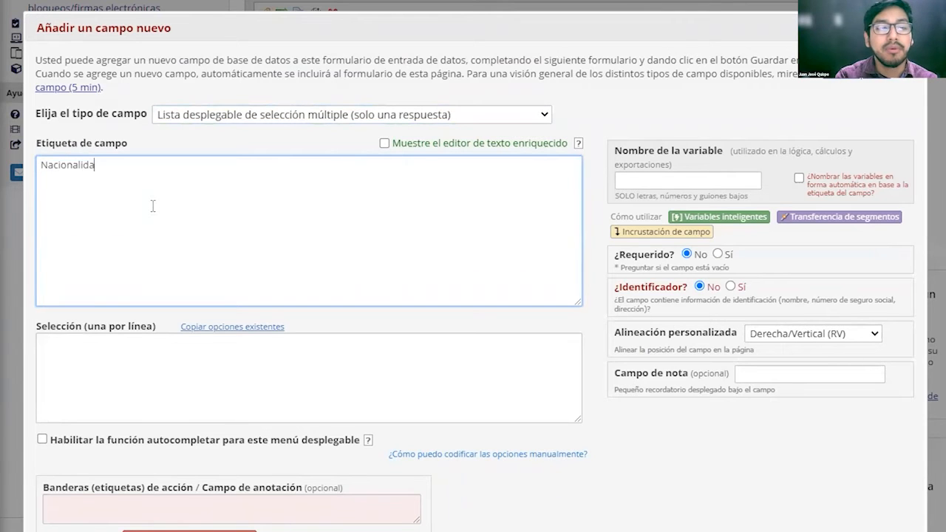
# Enter the Nacionalidad choices "1, Peruana" and "2, Otro" on separate lines.
pyautogui.click(175, 357)
pyautogui.write('1,')
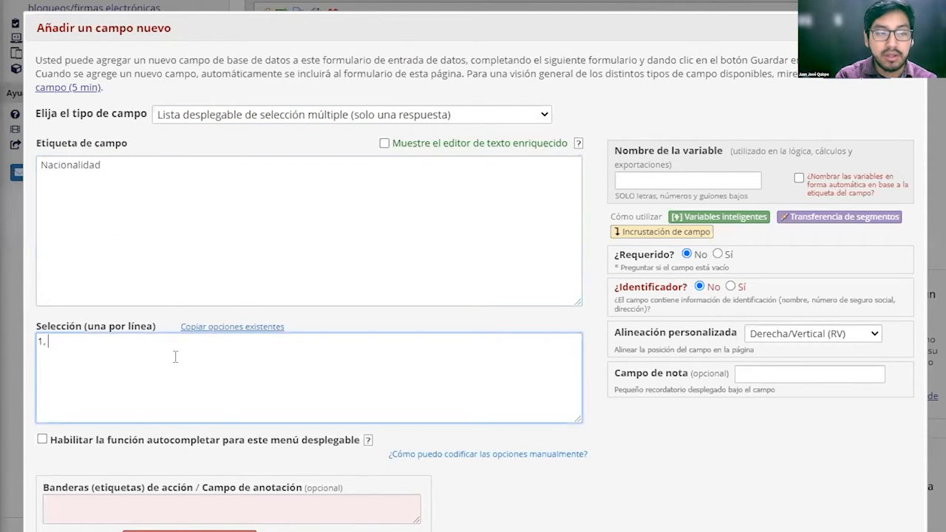
pyautogui.write(' Peruana')
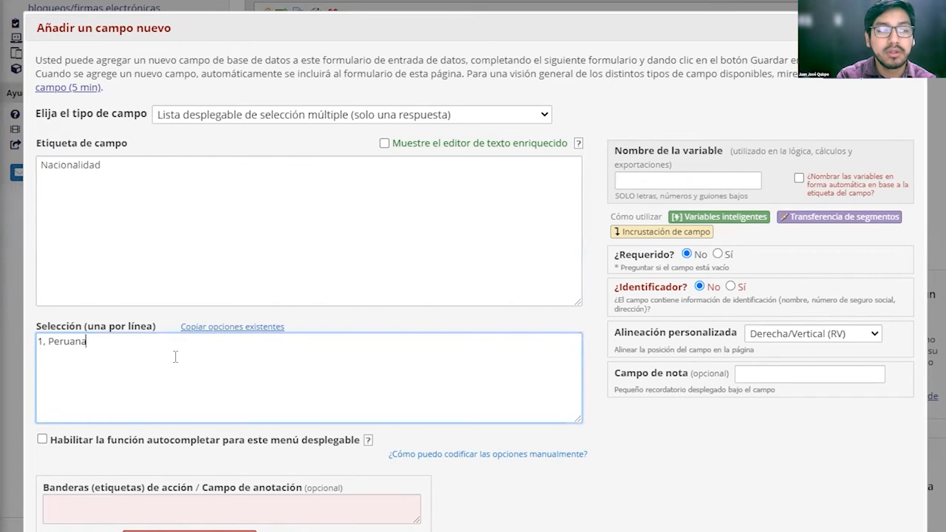
pyautogui.press('Return')
pyautogui.write('2')
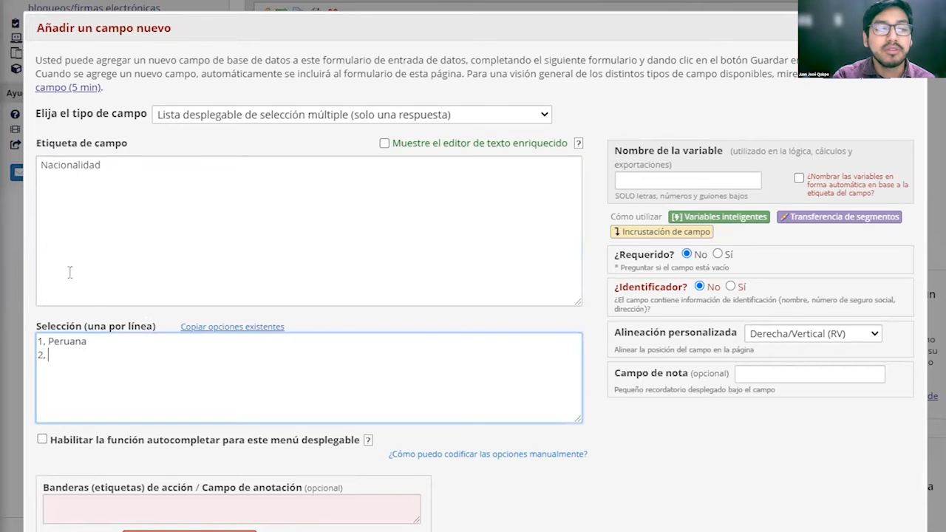
pyautogui.write(', Otro')
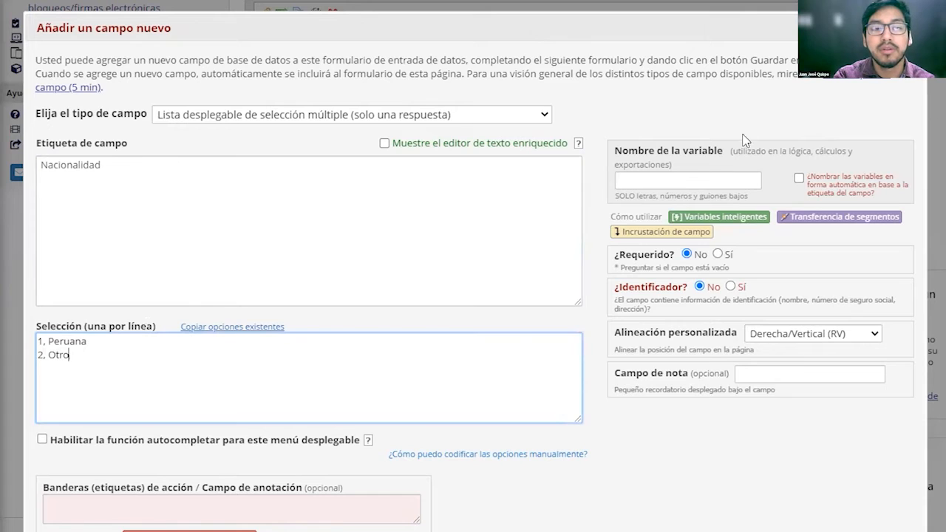
# Give the Nacionalidad field the variable name nacionalidad and make it required.
pyautogui.click(724, 182)
pyautogui.write('n')
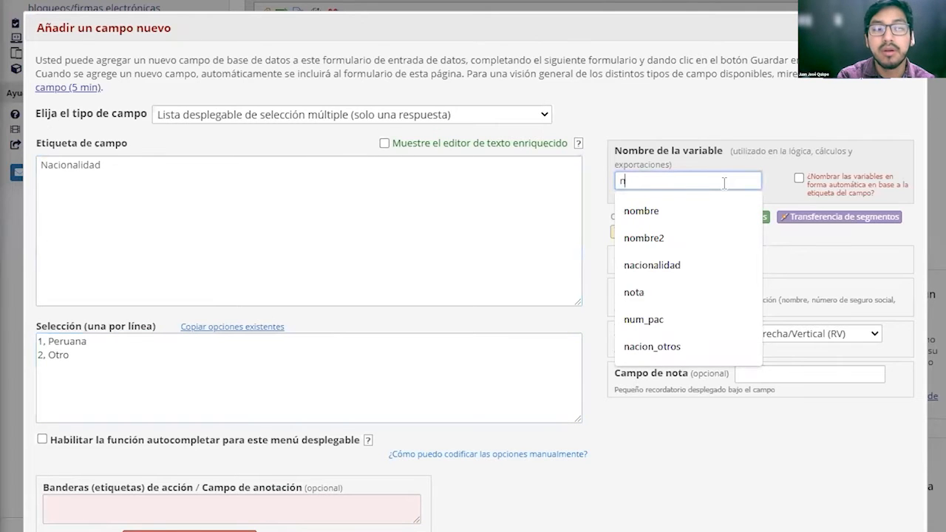
pyautogui.click(714, 268)
pyautogui.click(723, 255)
pyautogui.click(719, 254)
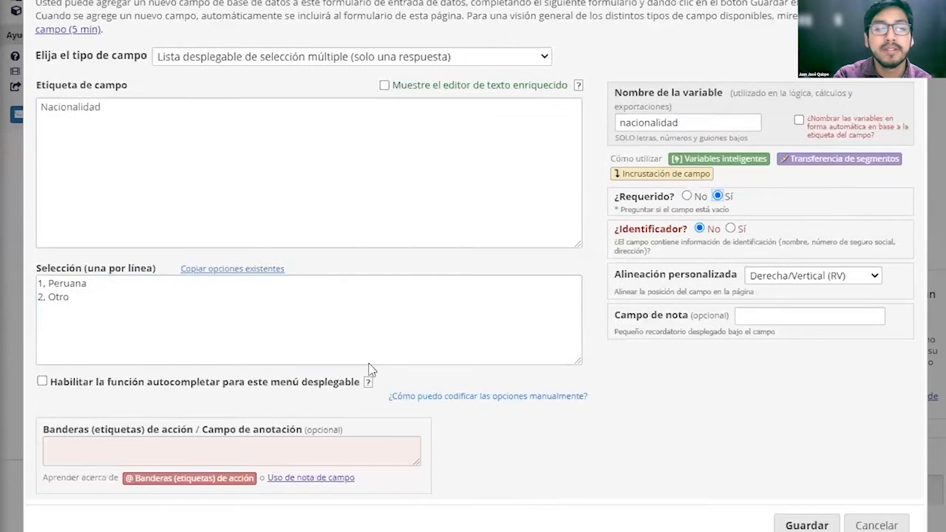
# Recode the Nacionalidad choices as "2, Peruana" and "0, Otro", and save the field to the form.
pyautogui.scroll(-1, 683, 450)
pyautogui.moveTo(100, 295); pyautogui.dragTo(37, 283)
pyautogui.click(54, 290)
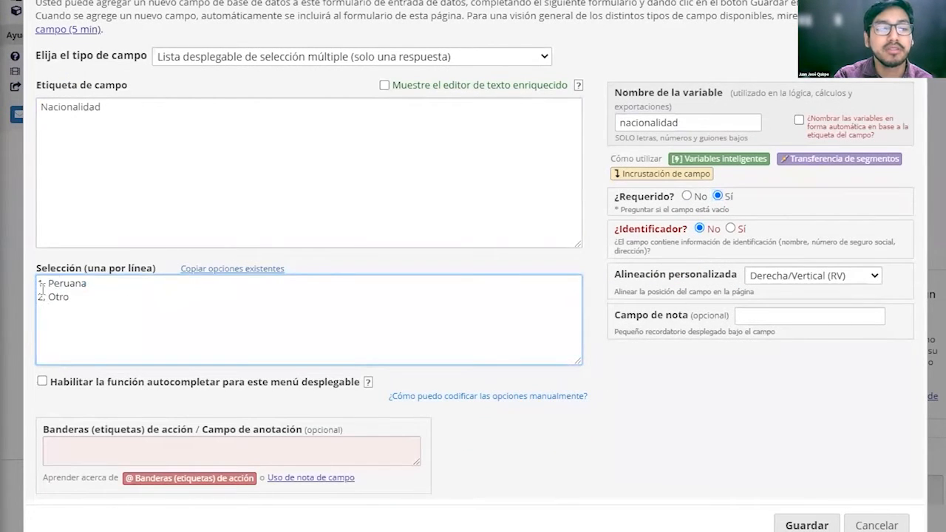
pyautogui.press('BackSpace')
pyautogui.write('2')
pyautogui.press('BackSpace')
pyautogui.write('3')
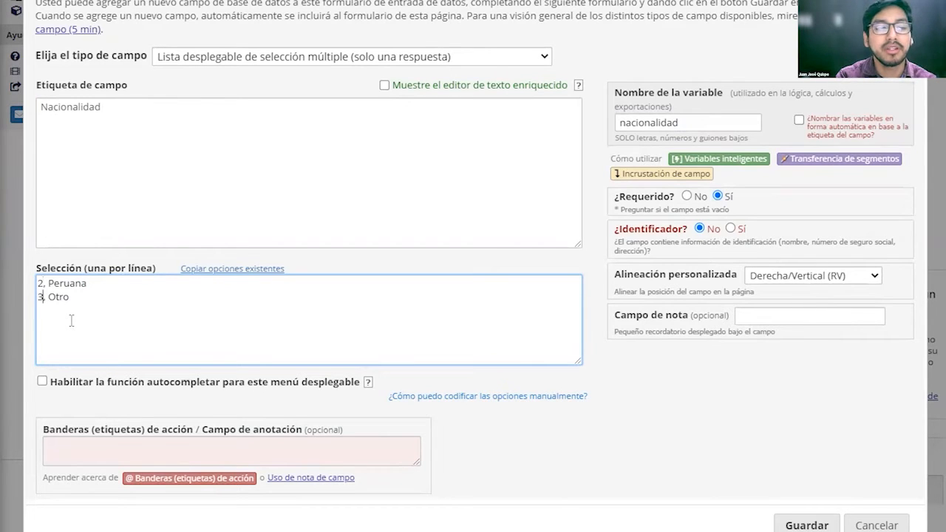
pyautogui.press('BackSpace')
pyautogui.write('0')
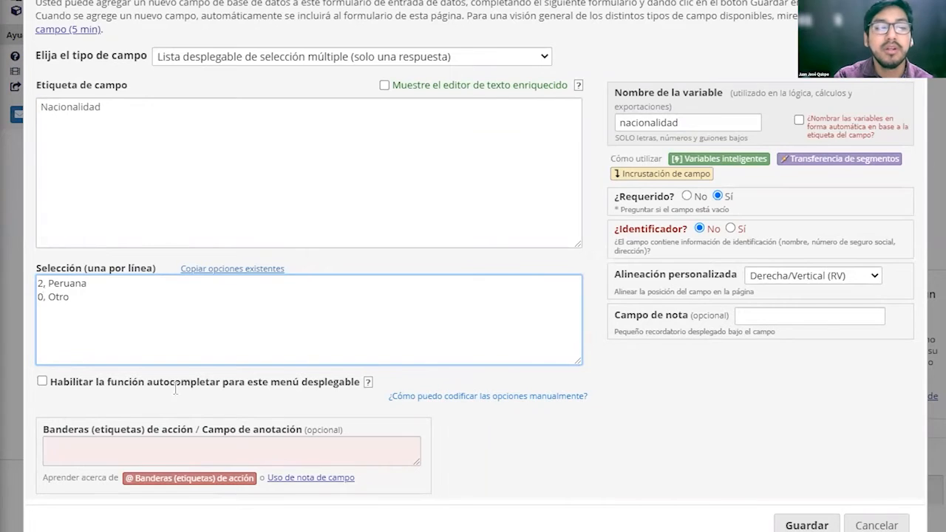
pyautogui.click(615, 424)
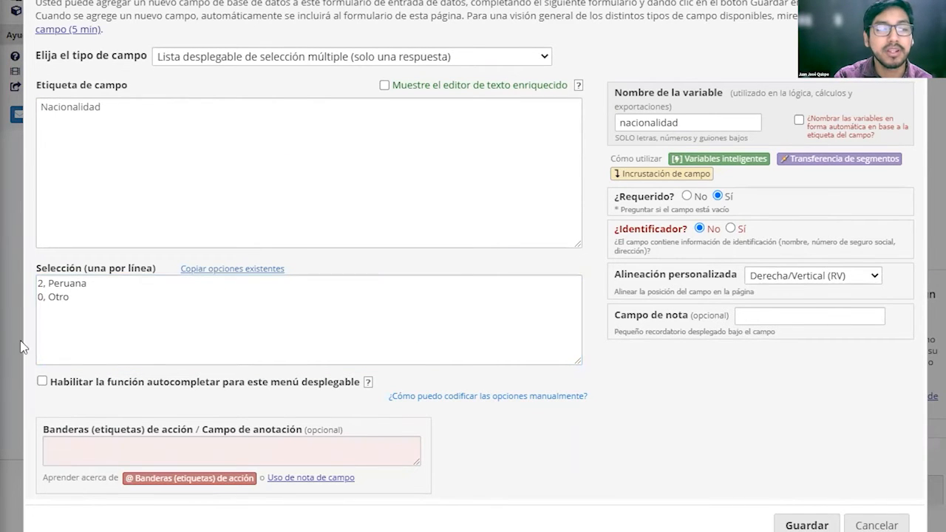
pyautogui.click(806, 524)
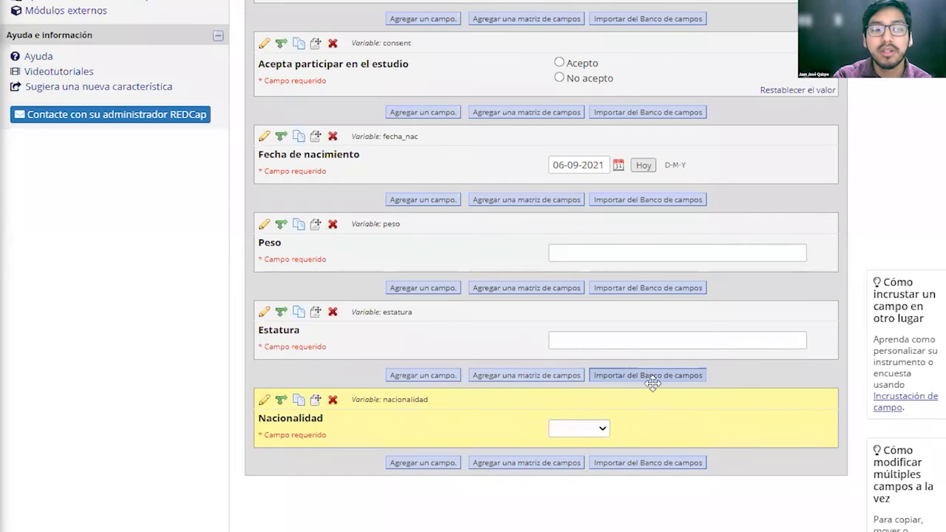
# Examine the Nacionalidad dropdown's choices, and try the Acepto and No acepto options of the consent field, resetting its value.
pyautogui.scroll(-1, 650, 369)
pyautogui.click(601, 386)
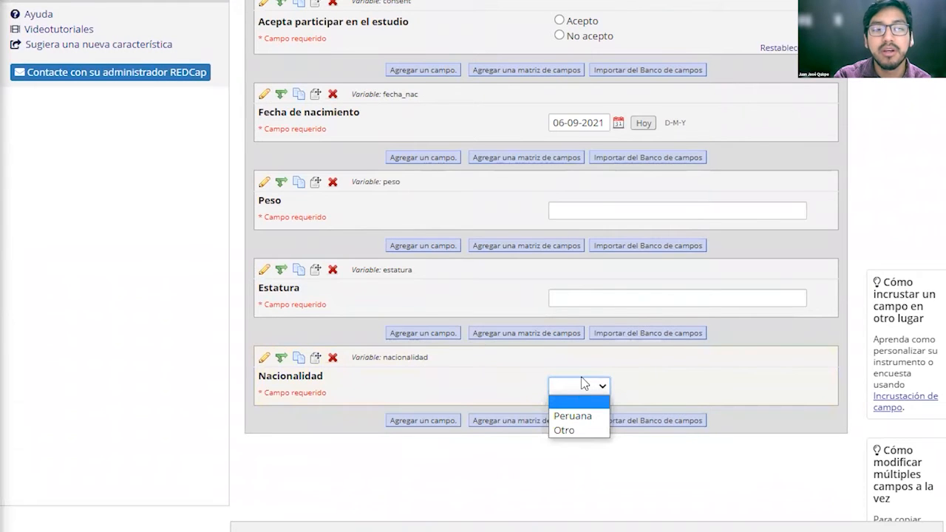
pyautogui.scroll(3, 580, 378)
pyautogui.click(559, 246)
pyautogui.click(559, 262)
pyautogui.click(559, 246)
pyautogui.click(786, 274)
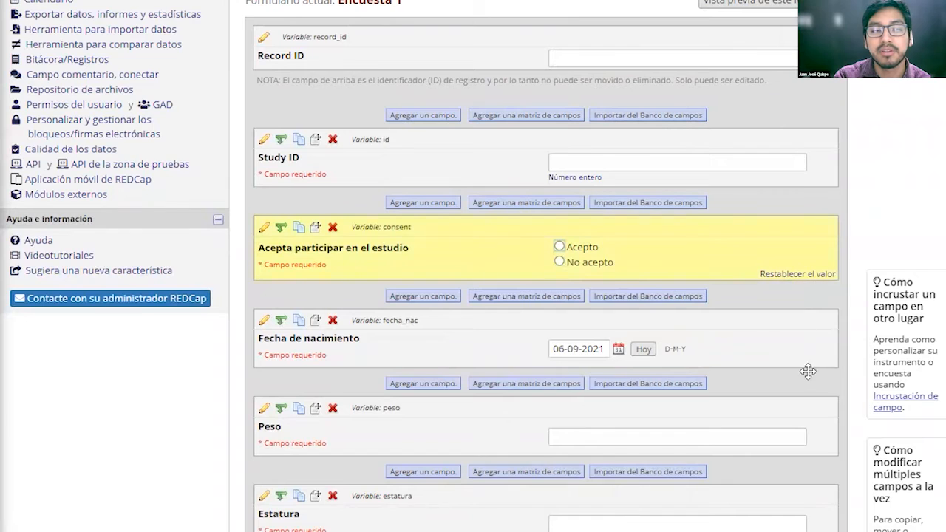
# Test the Nacionalidad dropdown by choosing Otro.
pyautogui.scroll(-3, 811, 365)
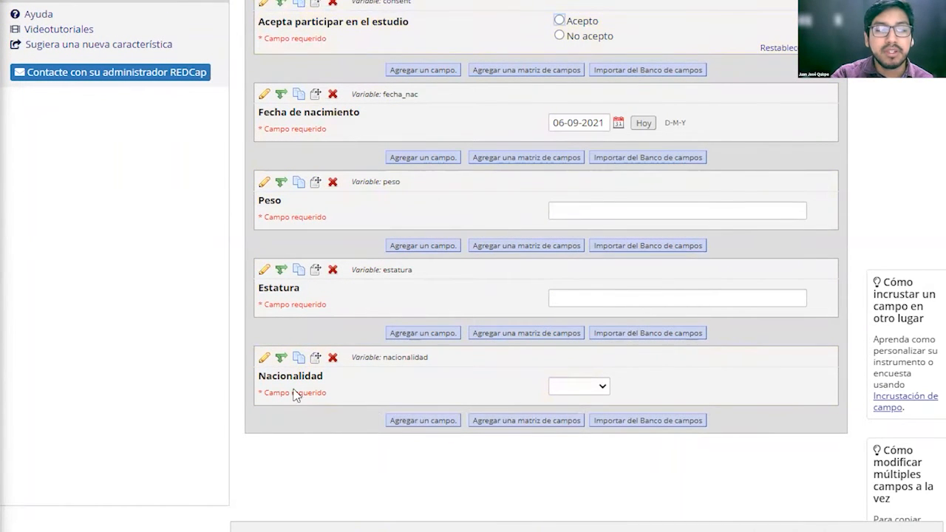
pyautogui.click(597, 391)
pyautogui.click(573, 431)
# Start a new Caja de texto field below Nacionalidad, labelled Otros.
pyautogui.click(401, 421)
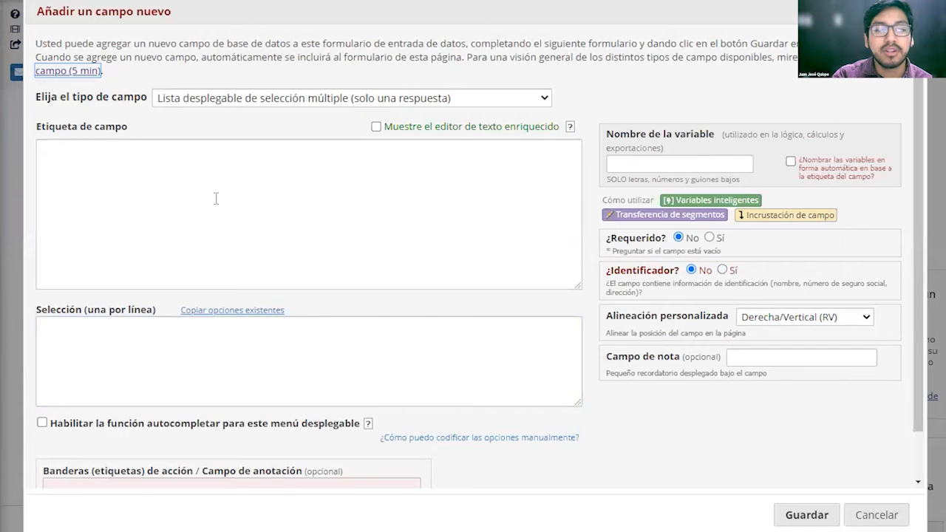
pyautogui.click(284, 99)
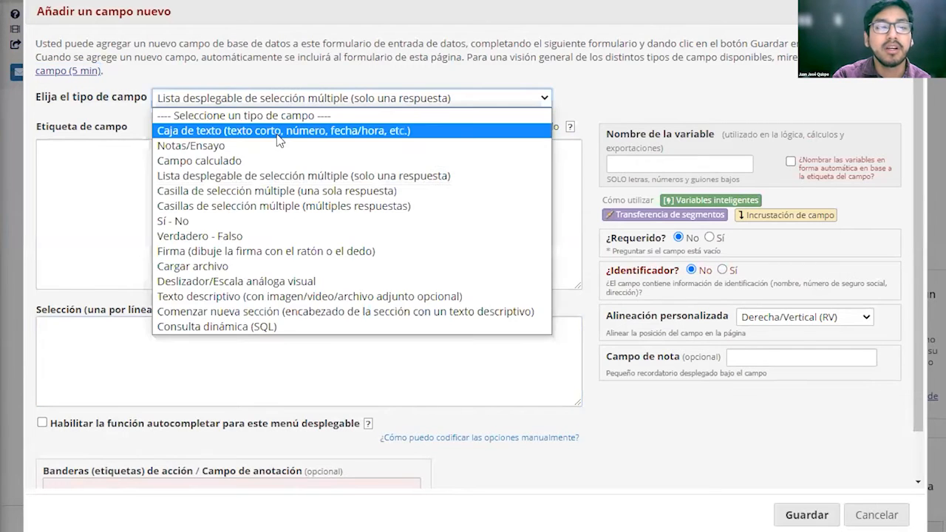
pyautogui.click(278, 133)
pyautogui.click(298, 144)
pyautogui.write('Oto')
pyautogui.press('BackSpace')
pyautogui.write('ros')
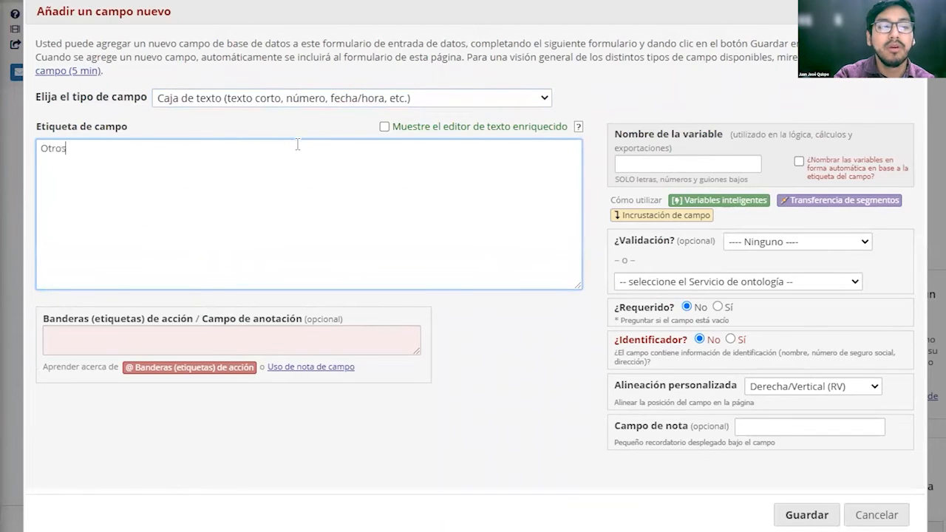
# Set the Otros field's variable name to nacionalidad_otros.
pyautogui.click(707, 165)
pyautogui.write('n')
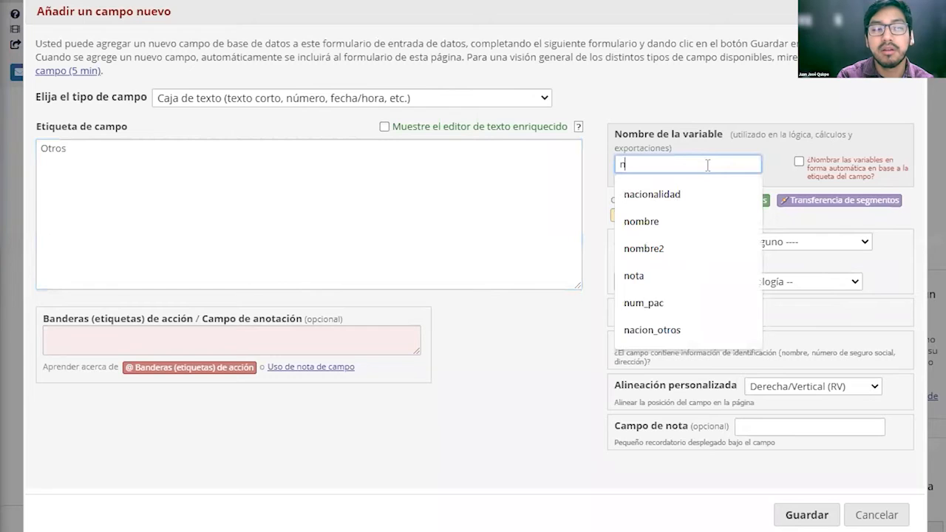
pyautogui.write('a')
pyautogui.press('Down')
pyautogui.press('BackSpace')
pyautogui.press('BackSpace')
pyautogui.press('BackSpace')
pyautogui.press('BackSpace')
pyautogui.press('BackSpace')
pyautogui.press('BackSpace')
pyautogui.press('BackSpace')
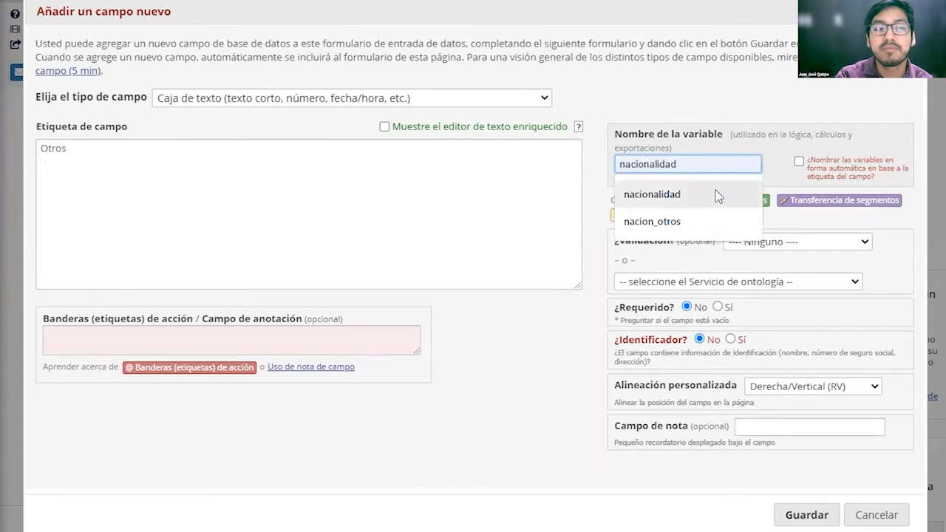
pyautogui.click(717, 195)
pyautogui.write('_otros')
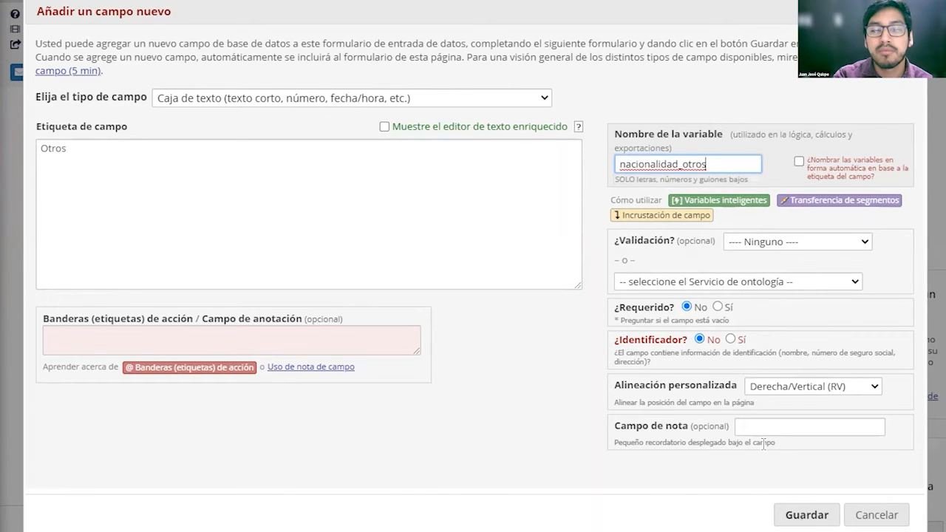
# Make the Otros field required and save it to the form.
pyautogui.click(723, 318)
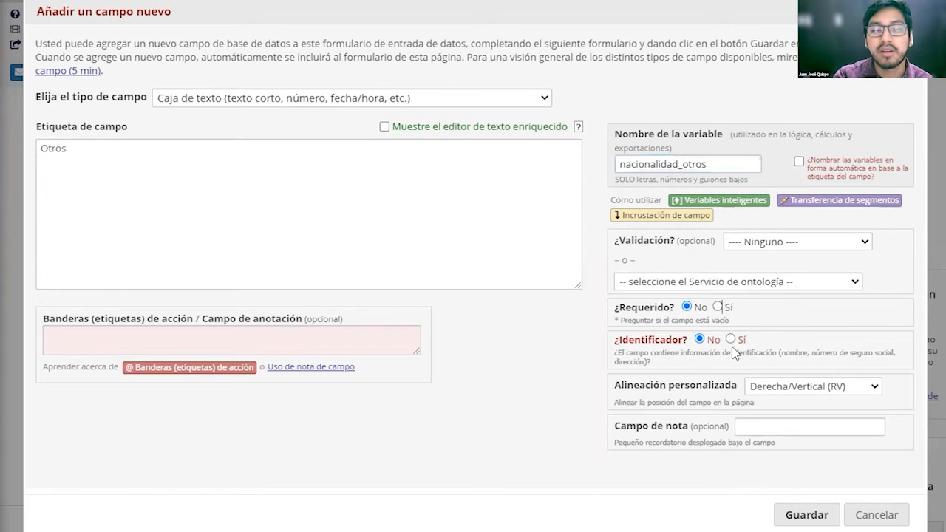
pyautogui.click(717, 306)
pyautogui.click(798, 514)
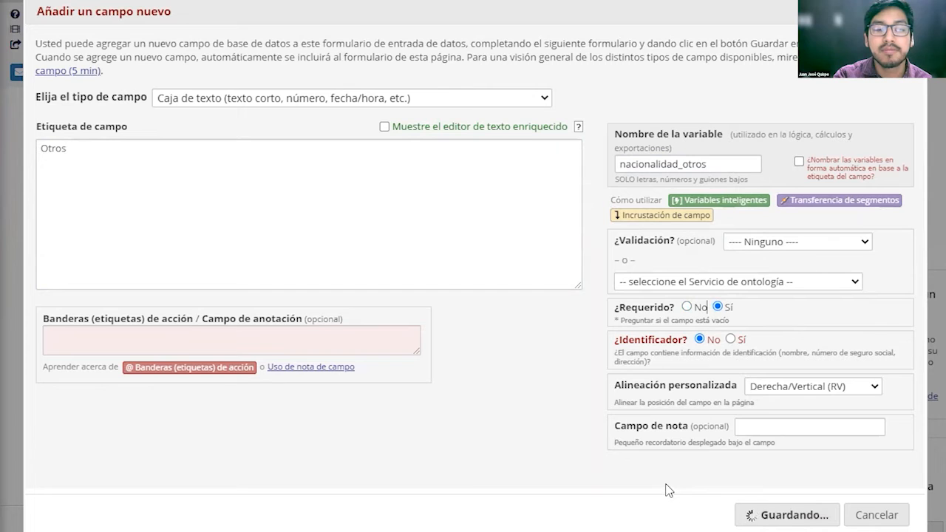
# Start a new Casillas de selección múltiple (múltiples respuestas) field below Otros, labelled Actualmente vive con.
pyautogui.scroll(-1, 654, 351)
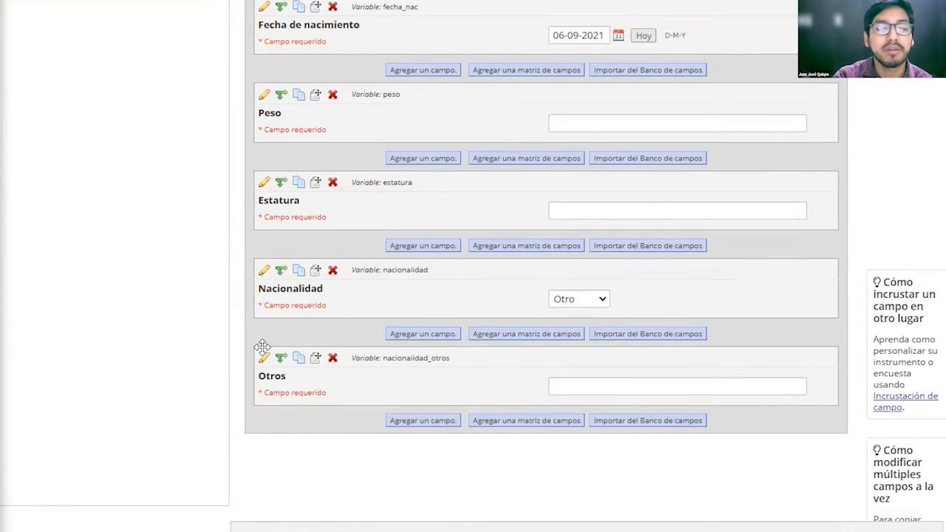
pyautogui.click(417, 420)
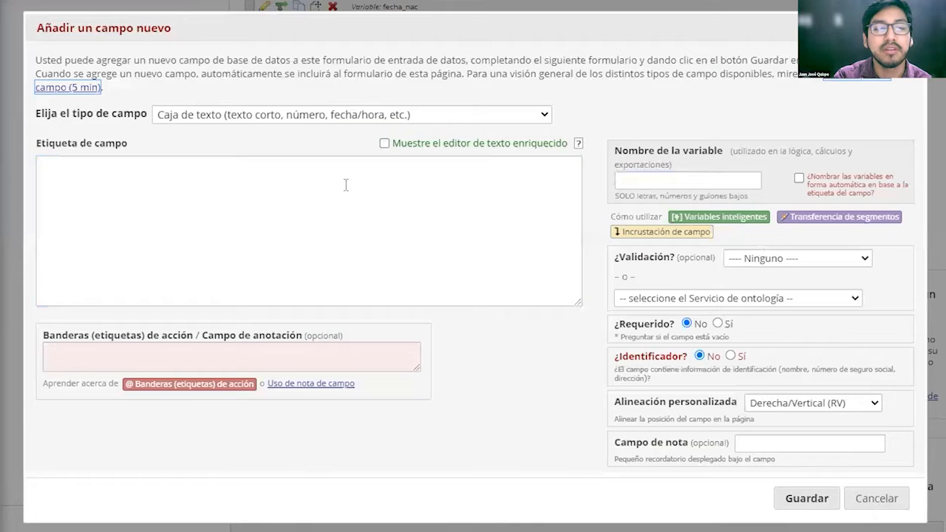
pyautogui.click(342, 118)
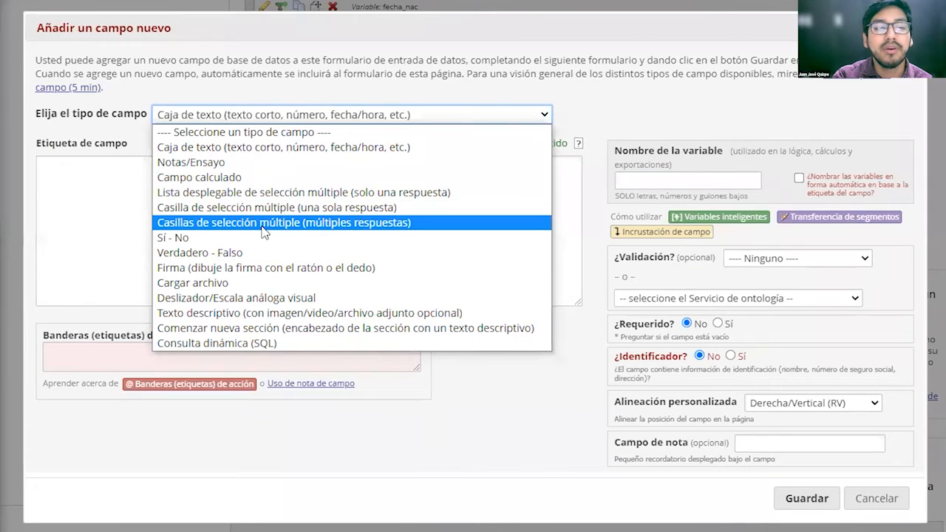
pyautogui.click(239, 226)
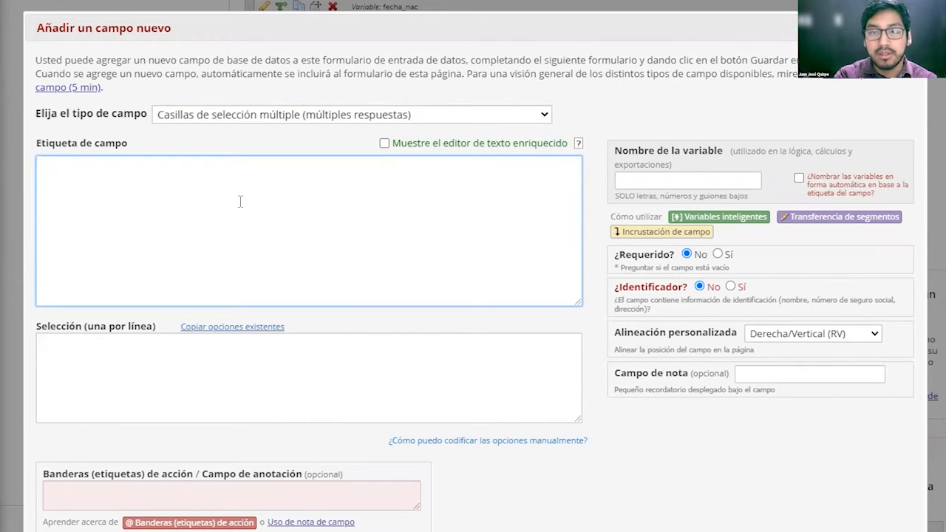
pyautogui.write('tuam')
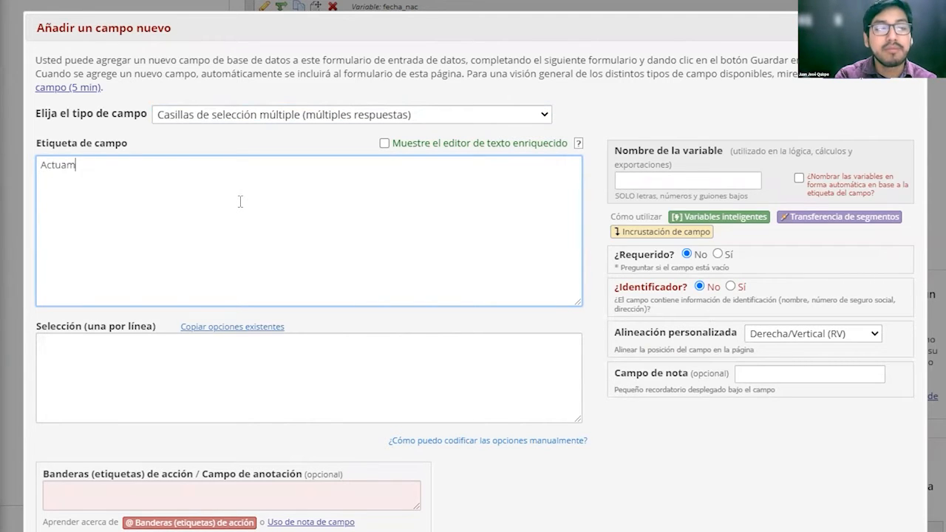
pyautogui.press('BackSpace')
pyautogui.write('lmn')
pyautogui.press('BackSpace')
pyautogui.write('ente vive con')
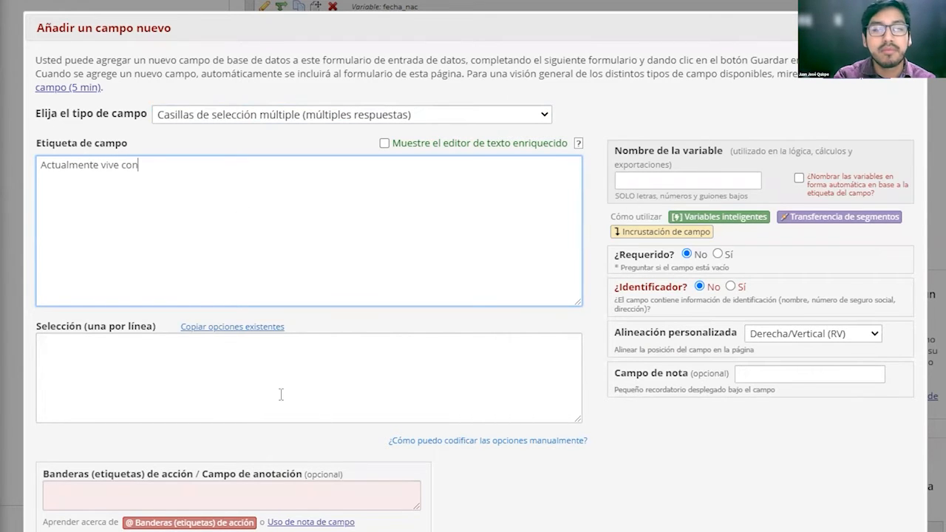
# Enter the field's choices: 1, Madre; 2, Padre; 3, Hijo; 4, Hermano; 5, Abuelo, one per line.
pyautogui.click(252, 365)
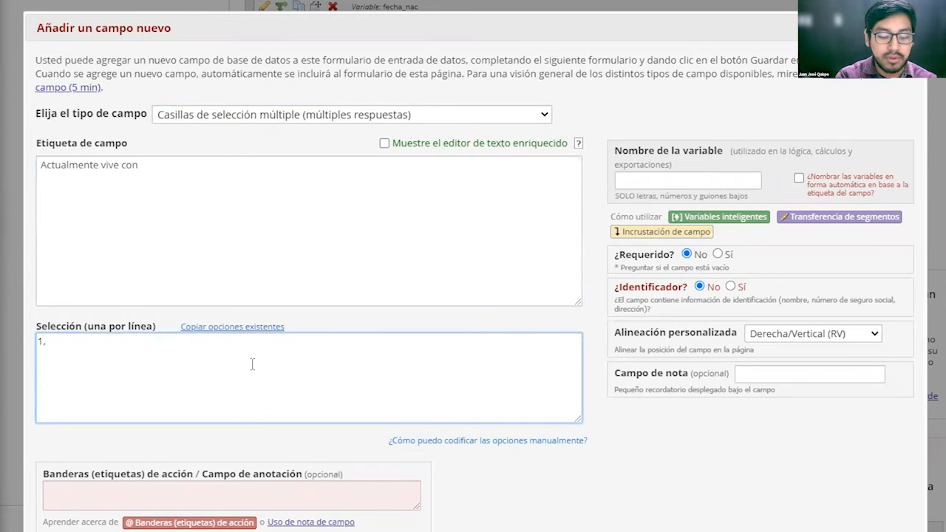
pyautogui.write('1, Madr')
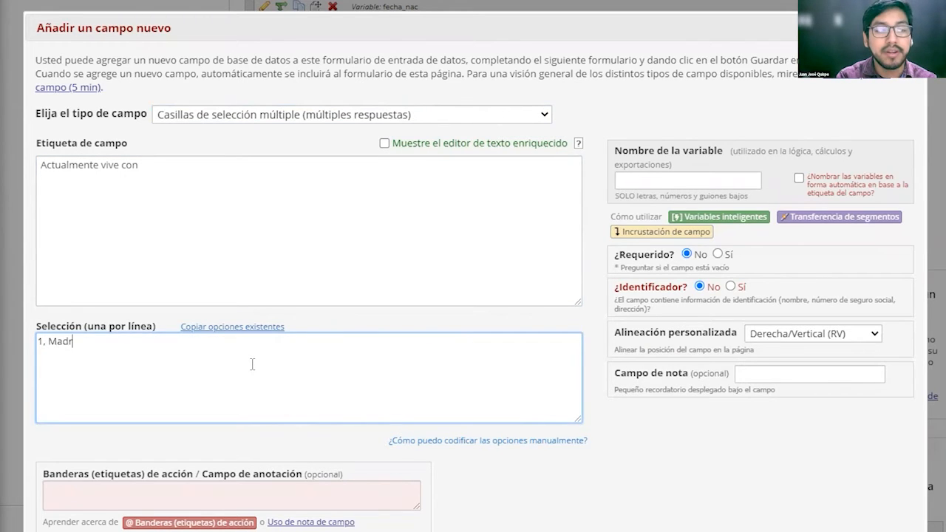
pyautogui.write('e2, Par')
pyautogui.write('re,')
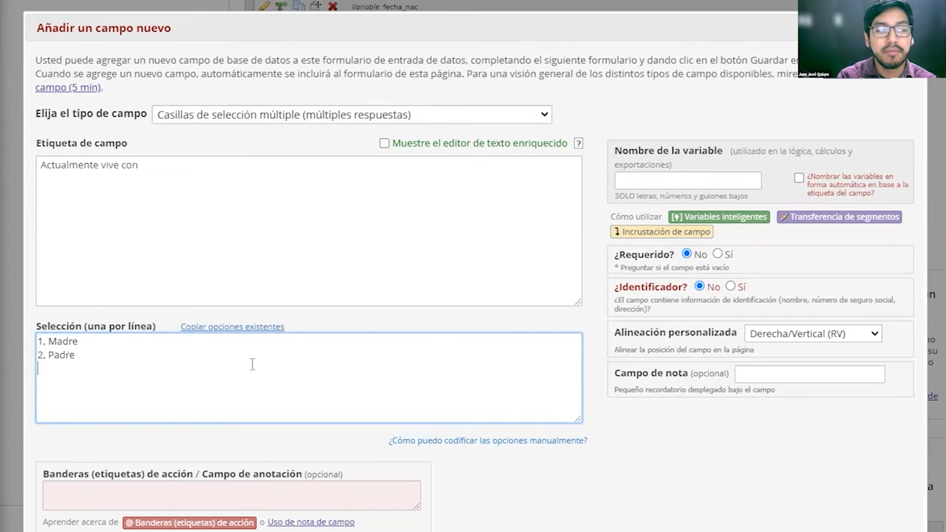
pyautogui.press('Return')
pyautogui.write('3, Hijo ')
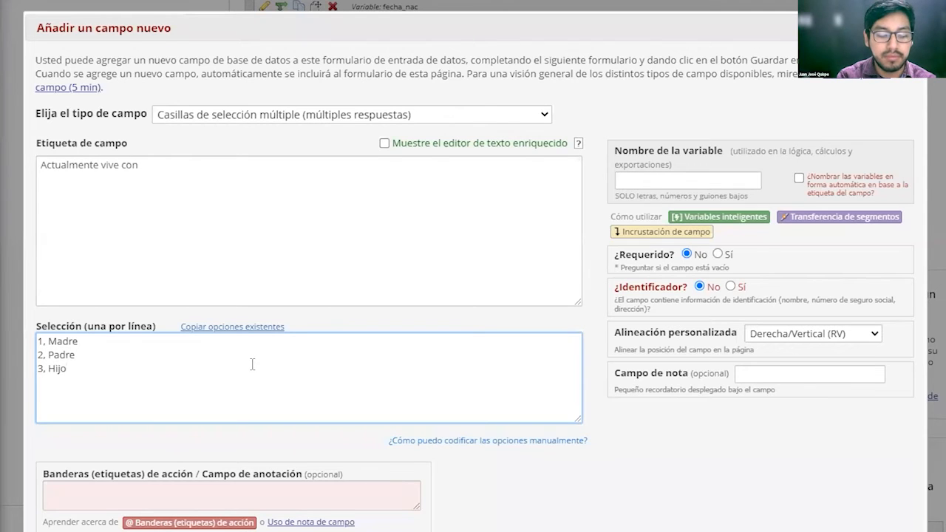
pyautogui.write('4, Hermano')
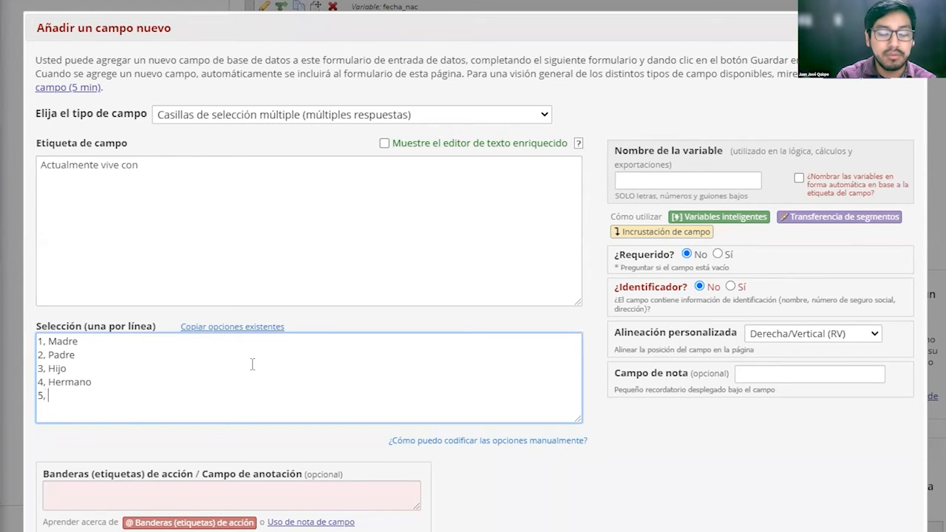
pyautogui.write('5, Abu')
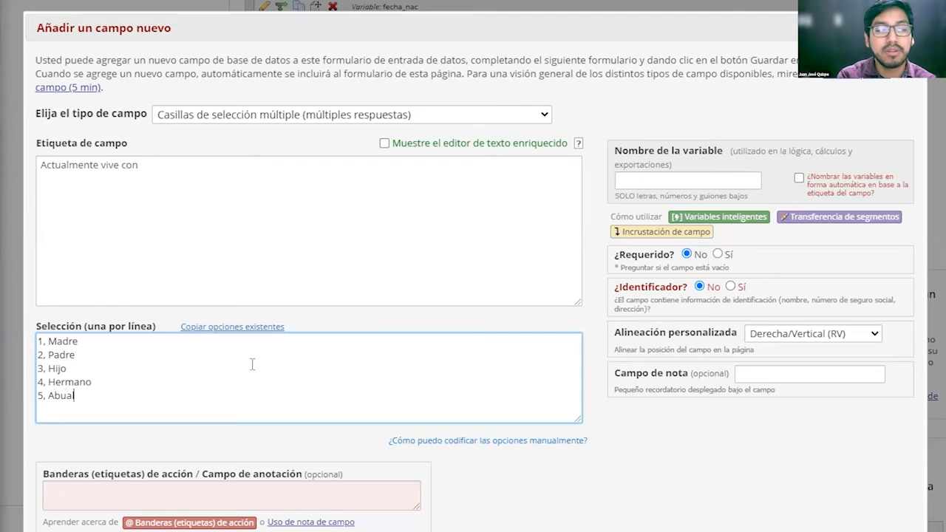
pyautogui.write('elo')
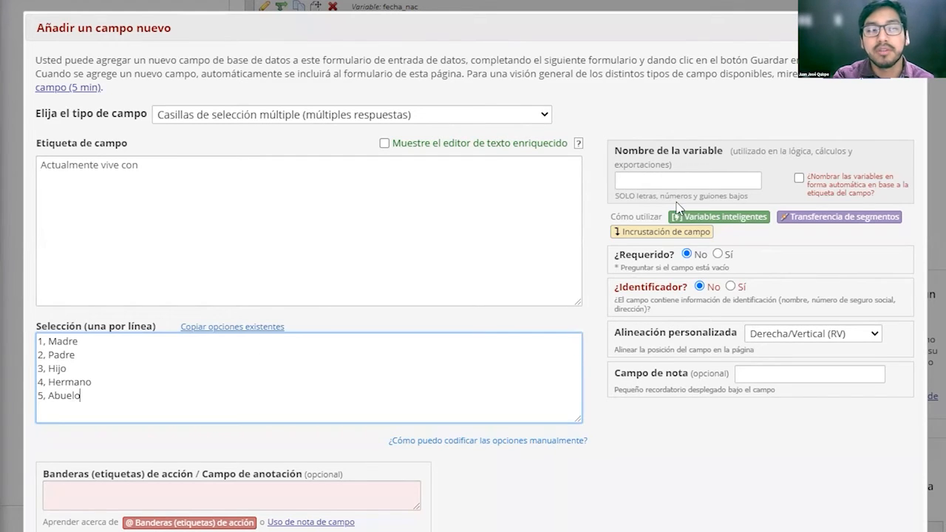
# Set the Actualmente vive con field's variable name to parientes.
pyautogui.click(682, 177)
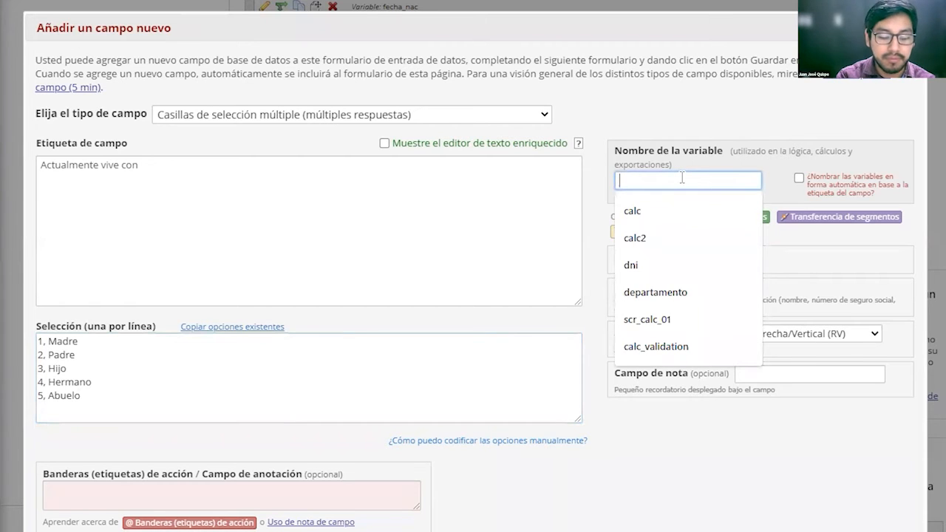
pyautogui.write('vive')
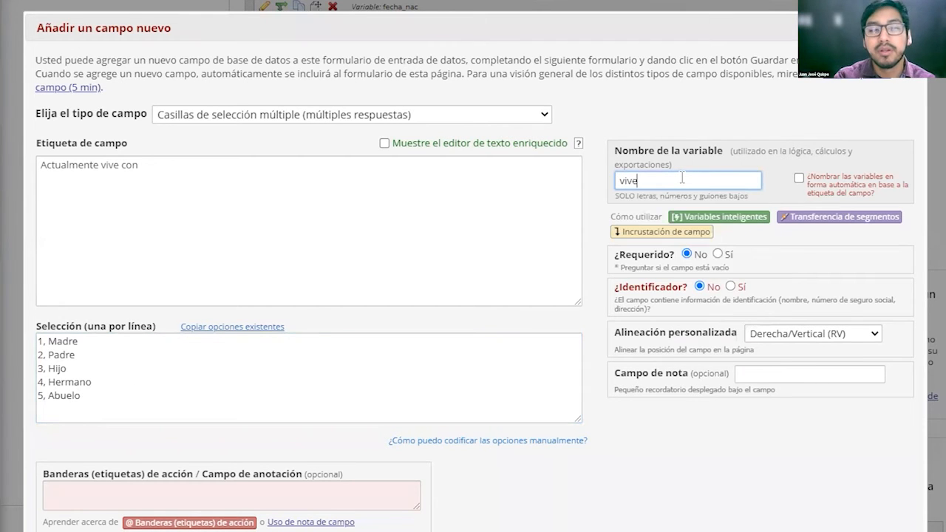
pyautogui.press('BackSpace')
pyautogui.press('BackSpace')
pyautogui.press('BackSpace')
pyautogui.write('parient')
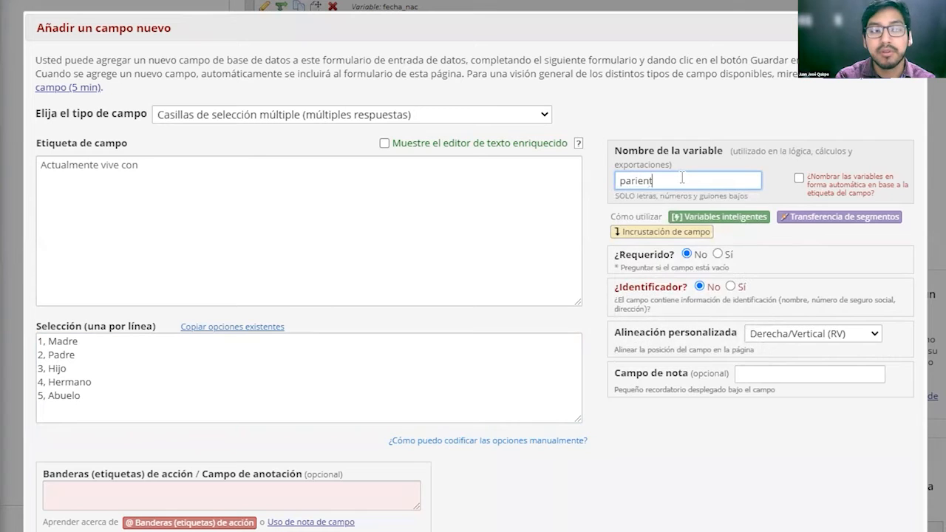
pyautogui.write('es')
# Make the Actualmente vive con field required and save it to the form.
pyautogui.click(718, 254)
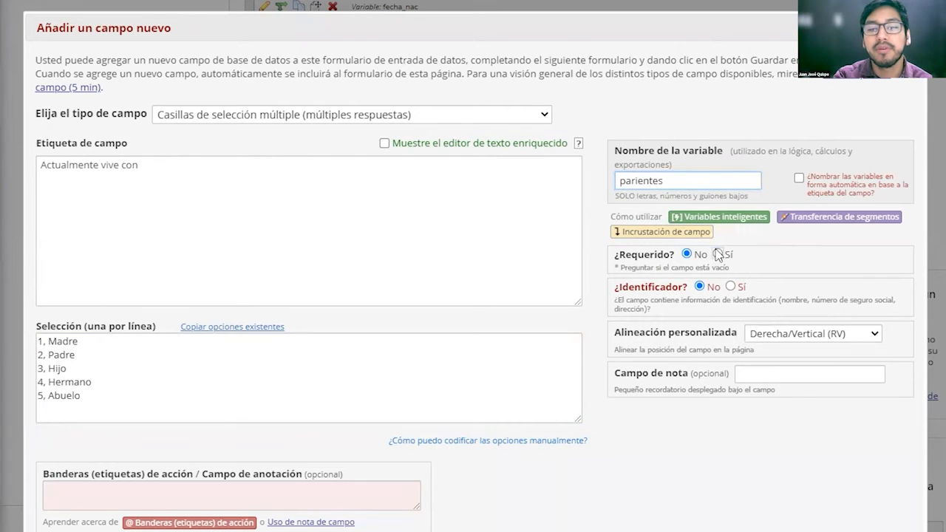
pyautogui.scroll(-1, 715, 303)
pyautogui.click(806, 525)
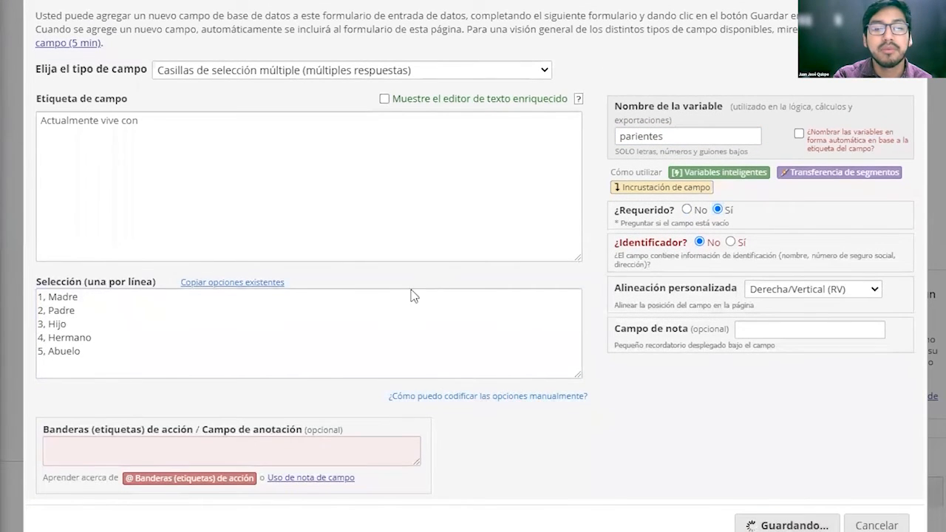
# Test the Actualmente vive con checkboxes by ticking several relatives and clearing them all again.
pyautogui.scroll(-1, 569, 390)
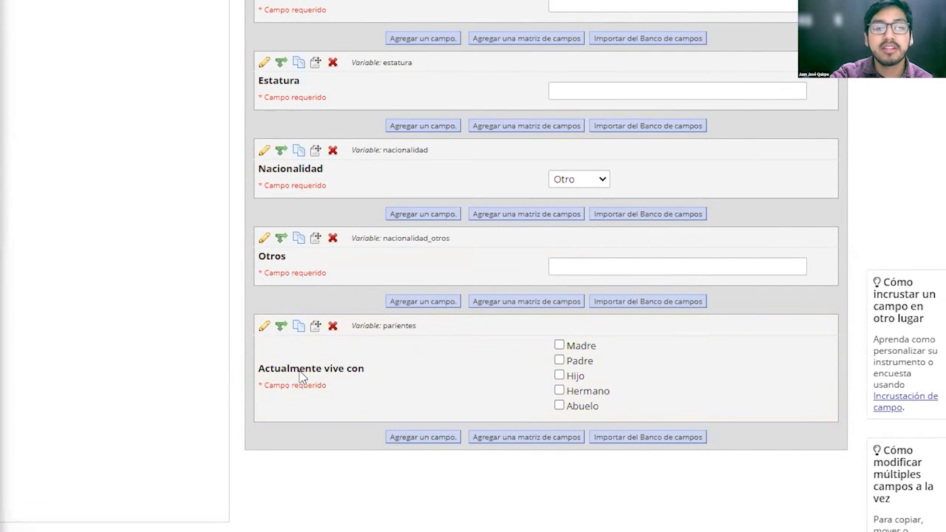
pyautogui.click(571, 349)
pyautogui.click(571, 361)
pyautogui.click(564, 391)
pyautogui.click(566, 376)
pyautogui.click(582, 406)
pyautogui.click(559, 361)
pyautogui.click(559, 375)
pyautogui.click(559, 390)
pyautogui.click(559, 405)
pyautogui.click(560, 390)
pyautogui.click(559, 346)
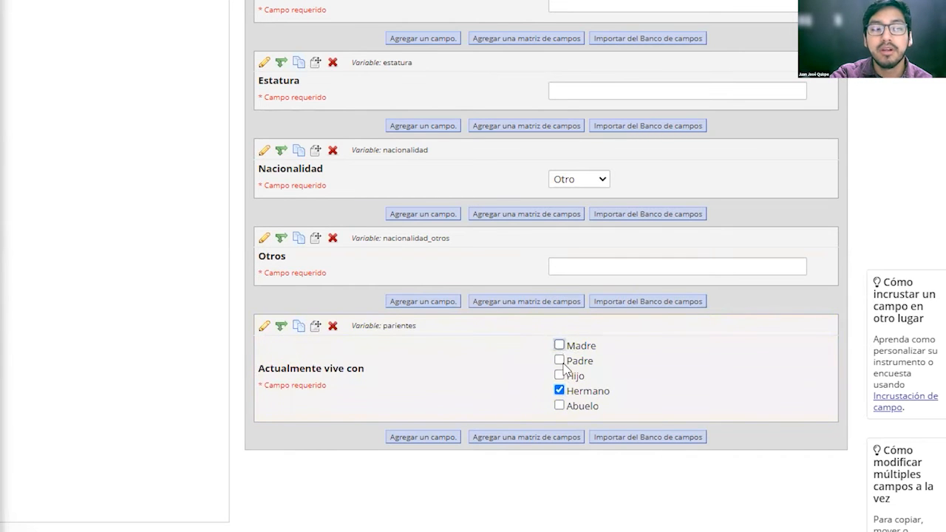
pyautogui.click(560, 390)
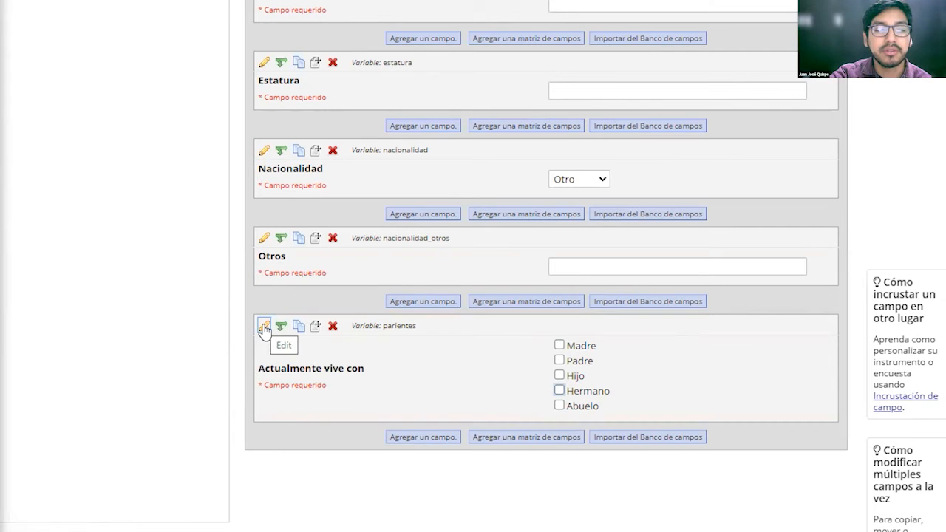
# Start a new Notas/Ensayo field at the end of the form, labelled Comentario final.
pyautogui.click(431, 442)
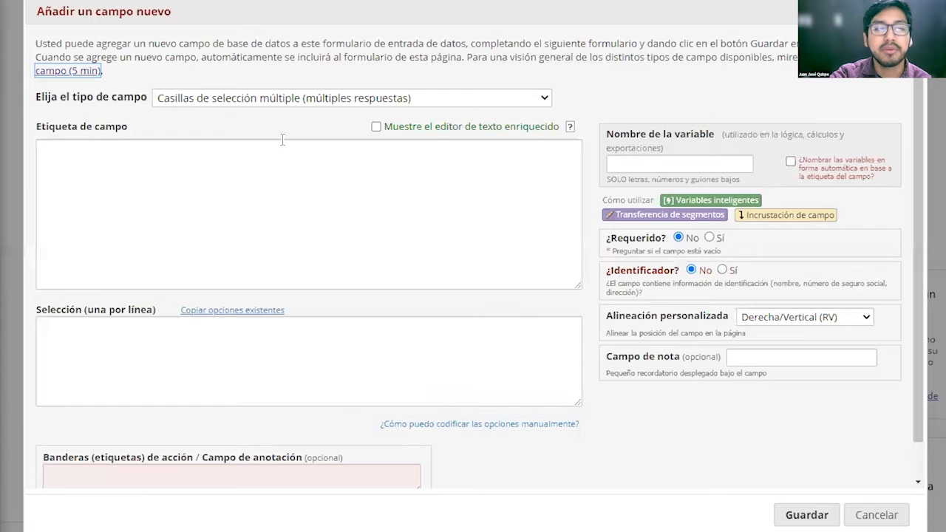
pyautogui.click(331, 101)
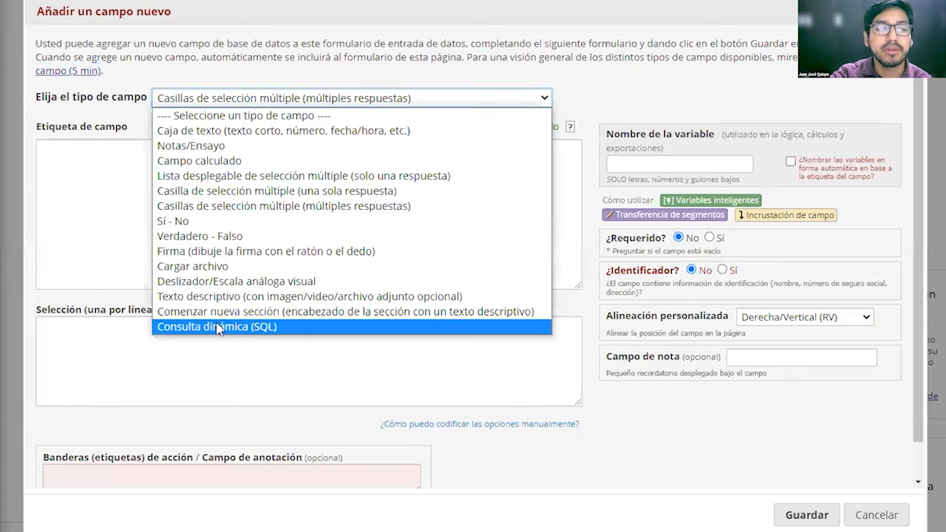
pyautogui.click(218, 146)
pyautogui.write('Comentario final')
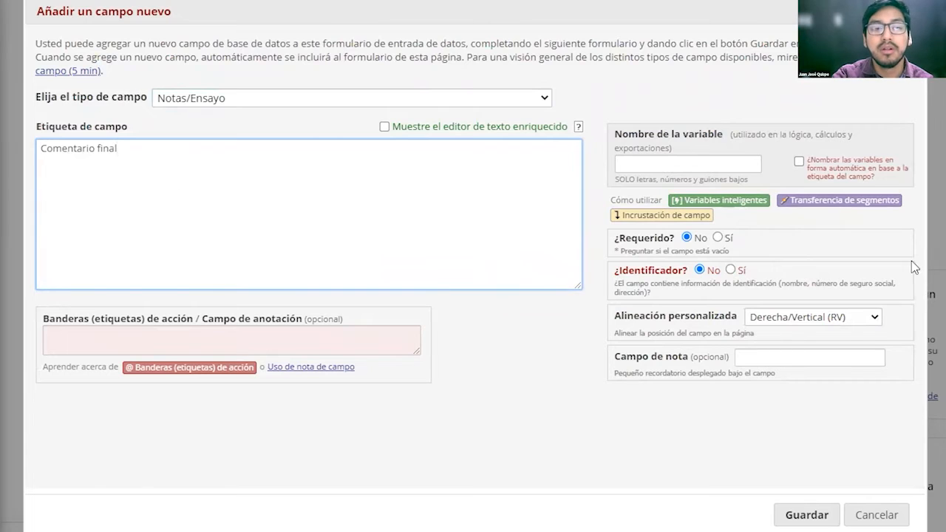
# Name the Comentario final variable coment and save the field as not required.
pyautogui.click(670, 161)
pyautogui.write('co')
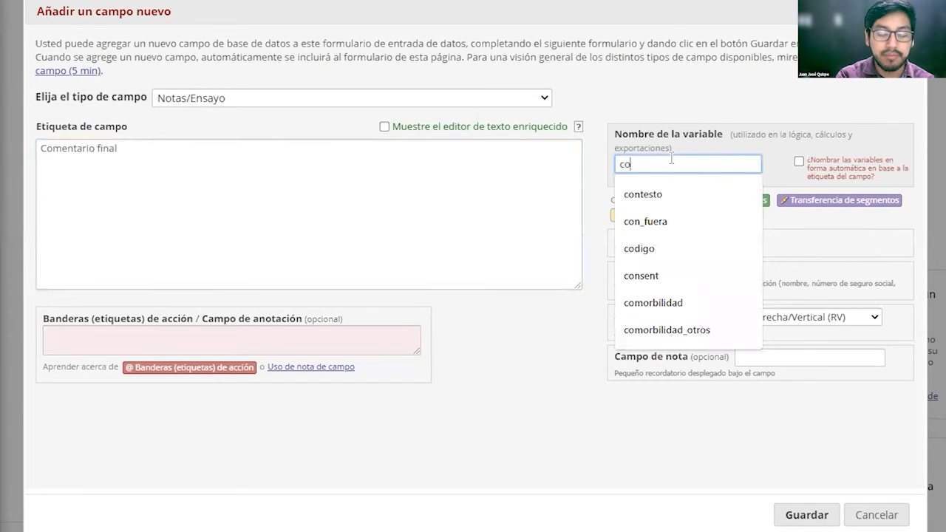
pyautogui.write('ment')
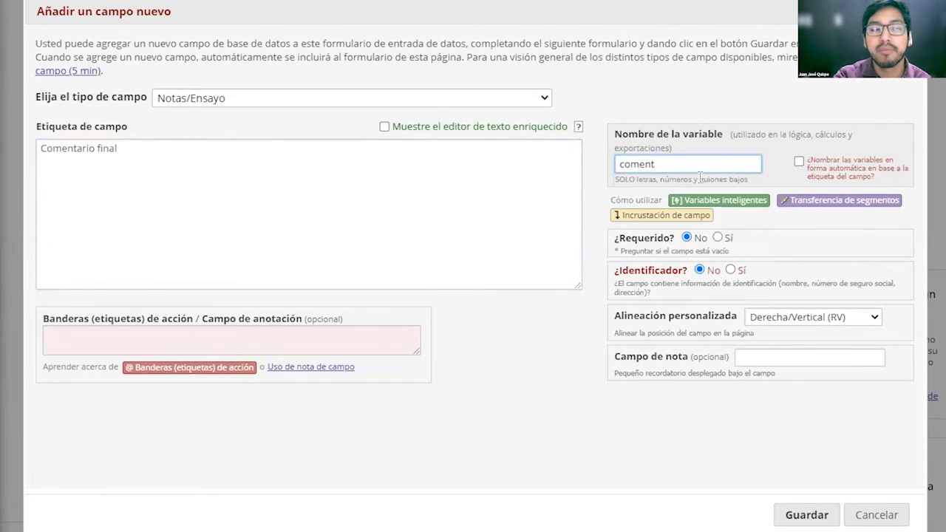
pyautogui.click(717, 237)
pyautogui.click(687, 238)
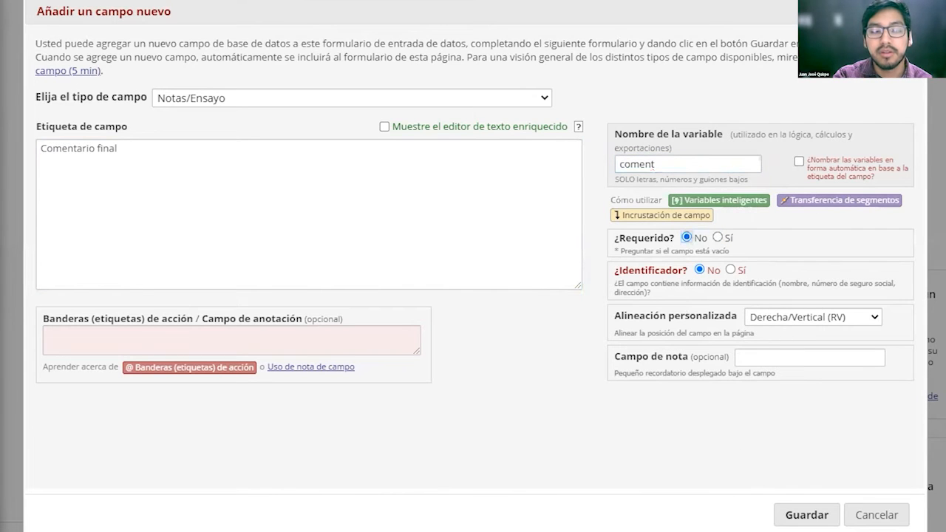
pyautogui.click(805, 514)
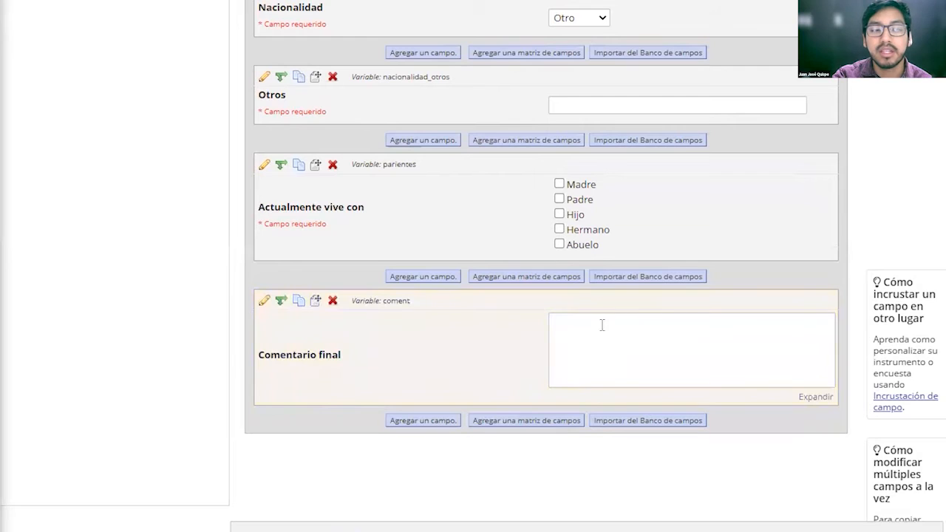
pyautogui.click(727, 340)
pyautogui.scroll(1, 682, 390)
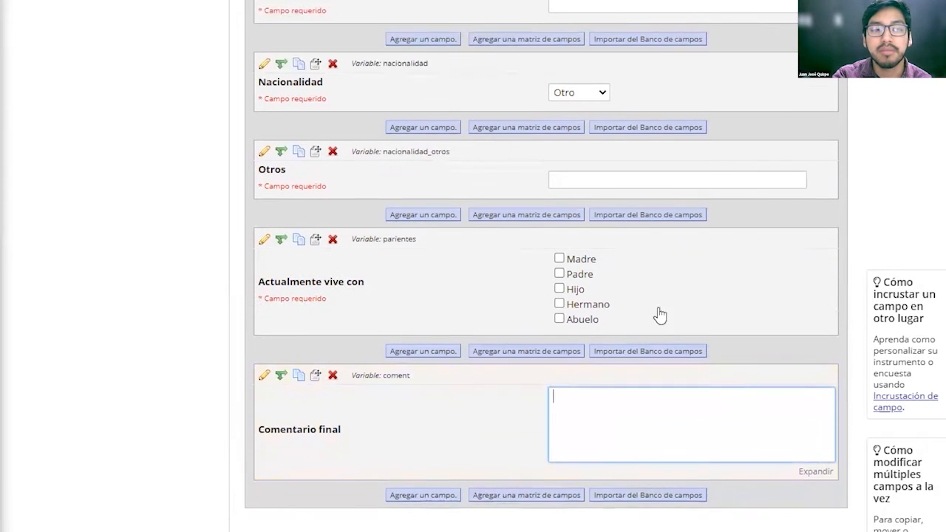
pyautogui.scroll(-1, 553, 394)
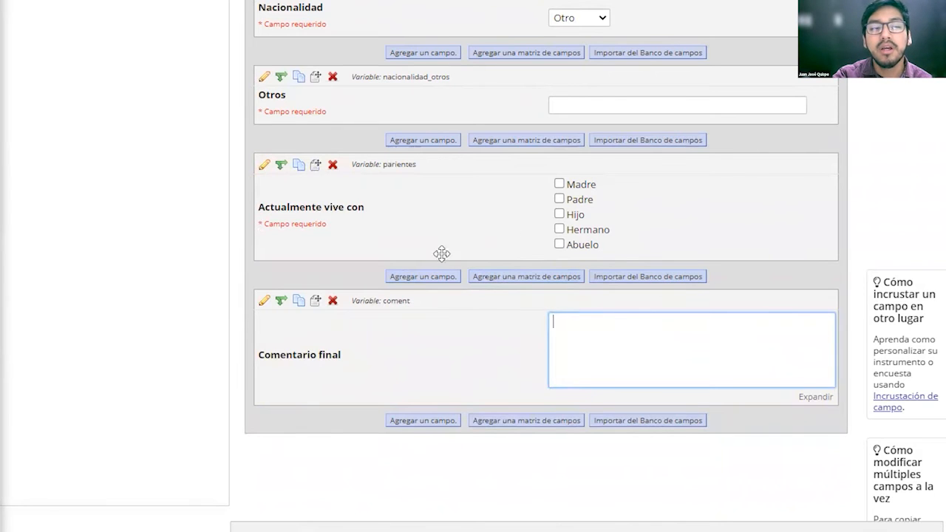
pyautogui.scroll(2, 318, 221)
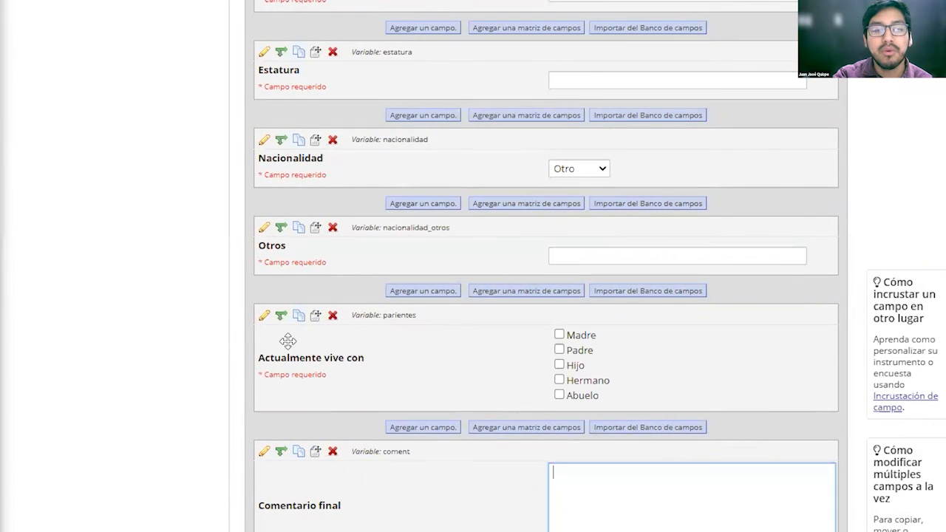
pyautogui.scroll(-2, 296, 339)
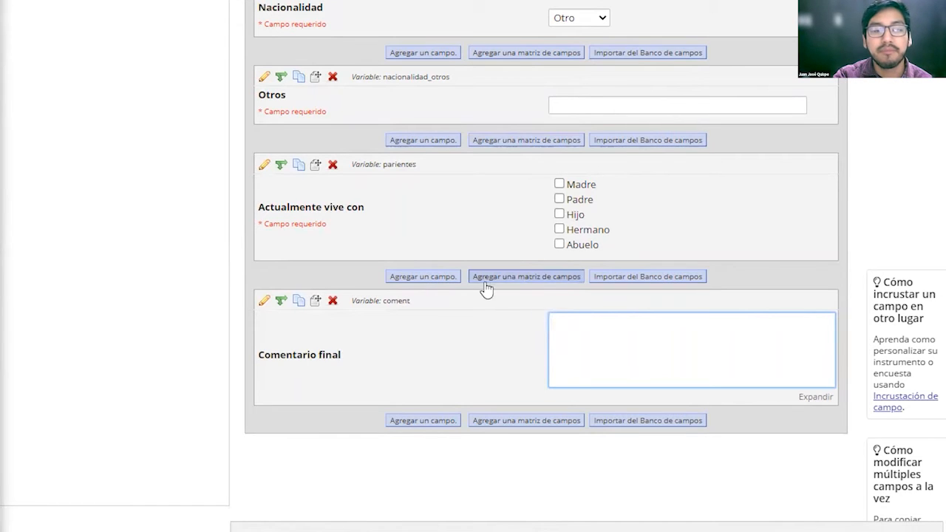
# Start a new matrix of fields between Actualmente vive con and Comentario final, with the header text Horario de seguimiento.
pyautogui.click(560, 280)
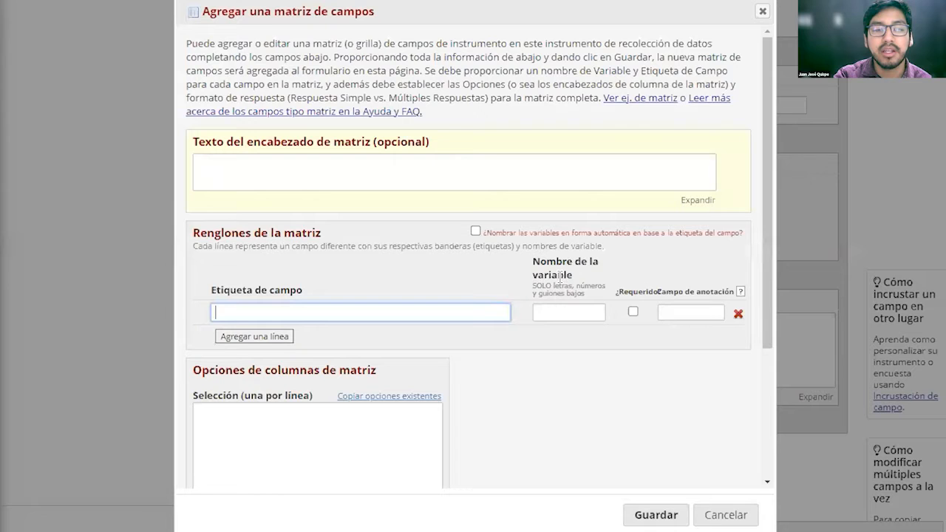
pyautogui.click(275, 171)
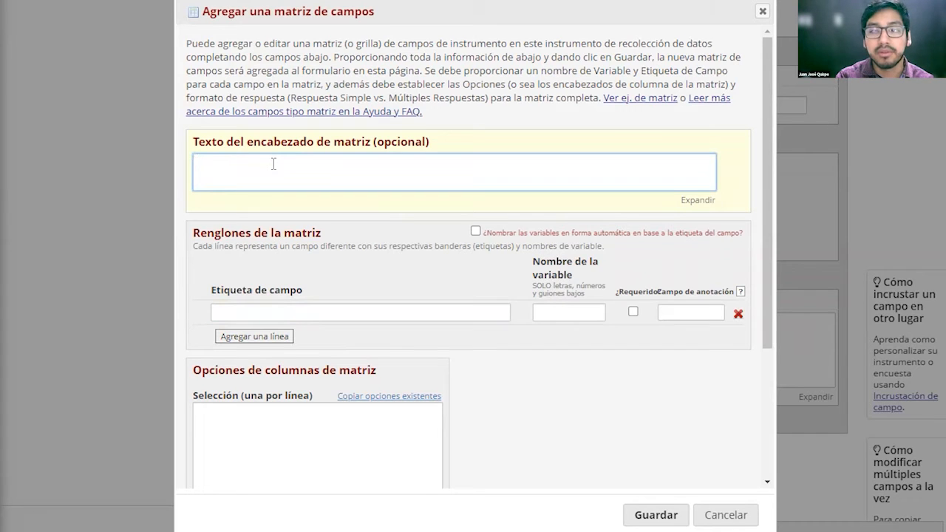
pyautogui.write('HOra')
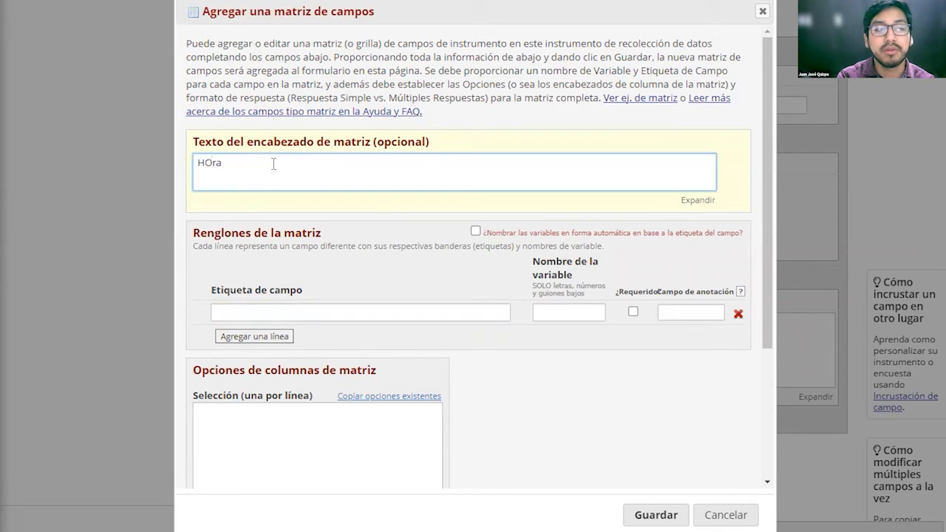
pyautogui.write('rario de seguimiento')
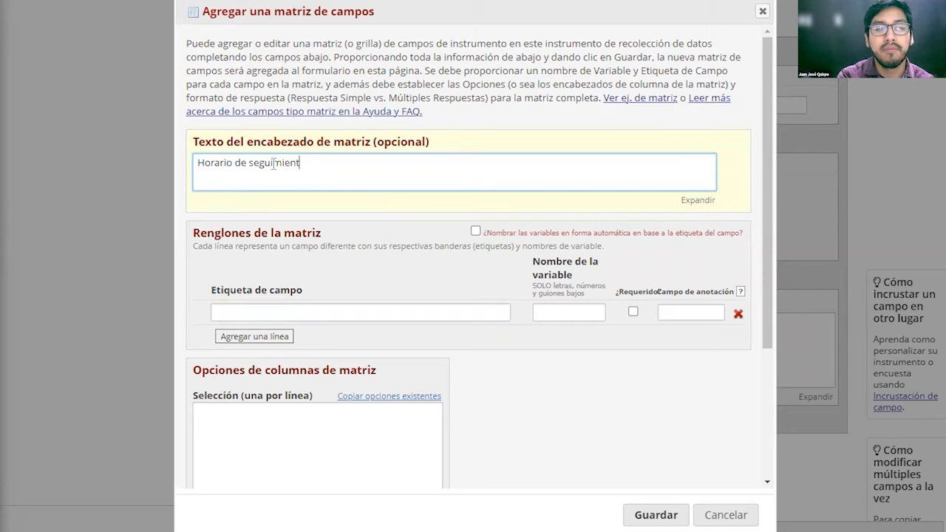
# Label the first two matrix rows Lunes and Martes.
pyautogui.click(292, 310)
pyautogui.scroll(-2, 318, 281)
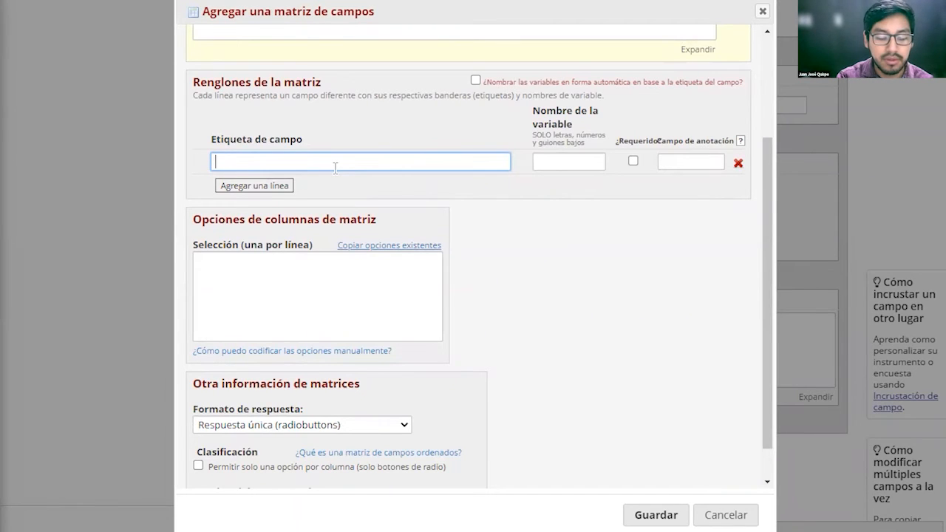
pyautogui.write('Mañana')
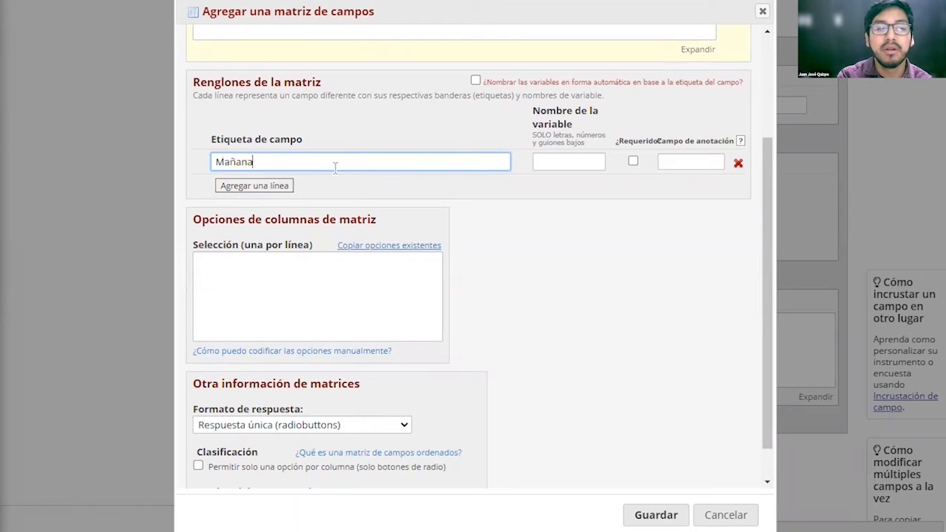
pyautogui.click(246, 186)
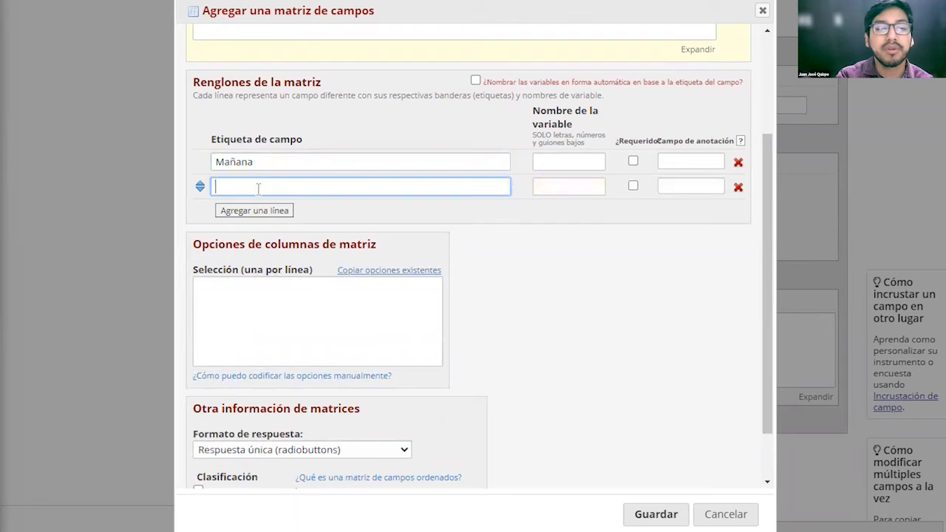
pyautogui.doubleClick(264, 161)
pyautogui.write('Lunes')
pyautogui.click(229, 187)
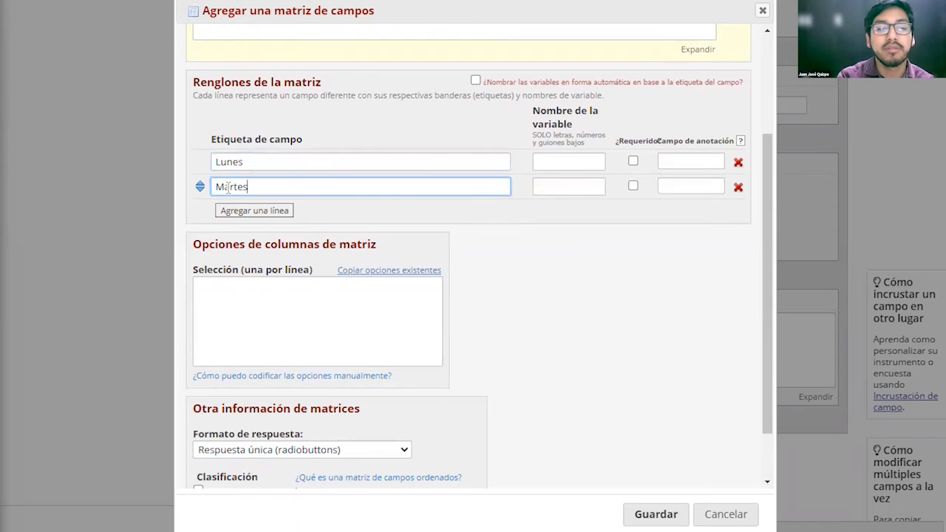
# Add three more matrix rows labelled Miercoles, Jueves and Viernes.
pyautogui.click(254, 211)
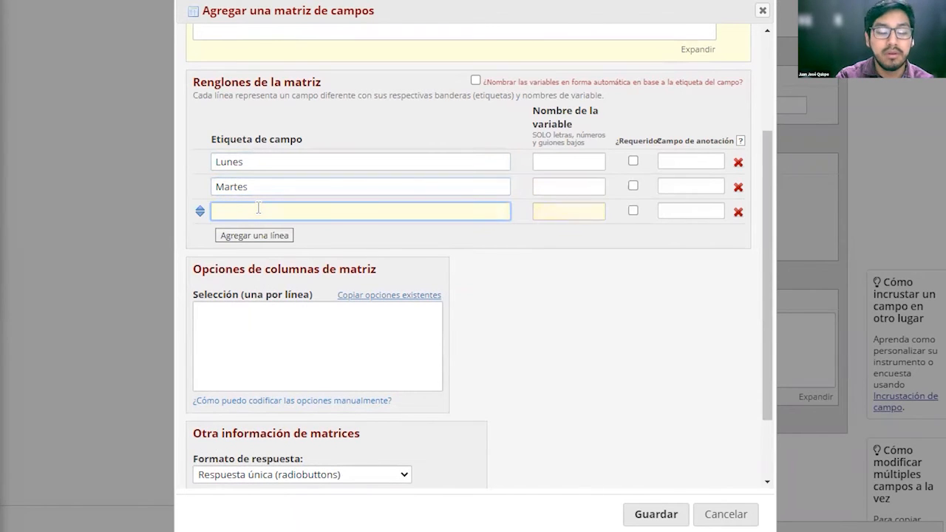
pyautogui.write('Miercoles')
pyautogui.click(266, 235)
pyautogui.write('Jueves')
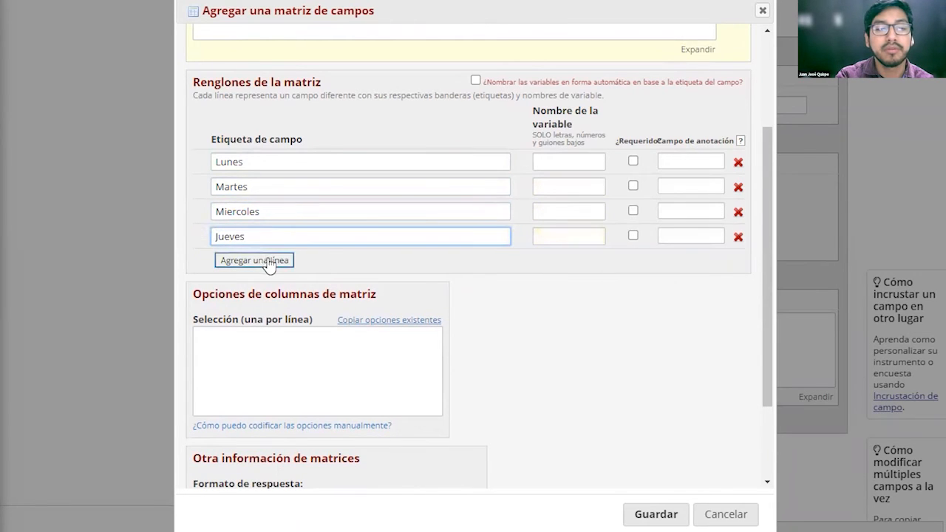
pyautogui.click(263, 261)
pyautogui.write('Vier')
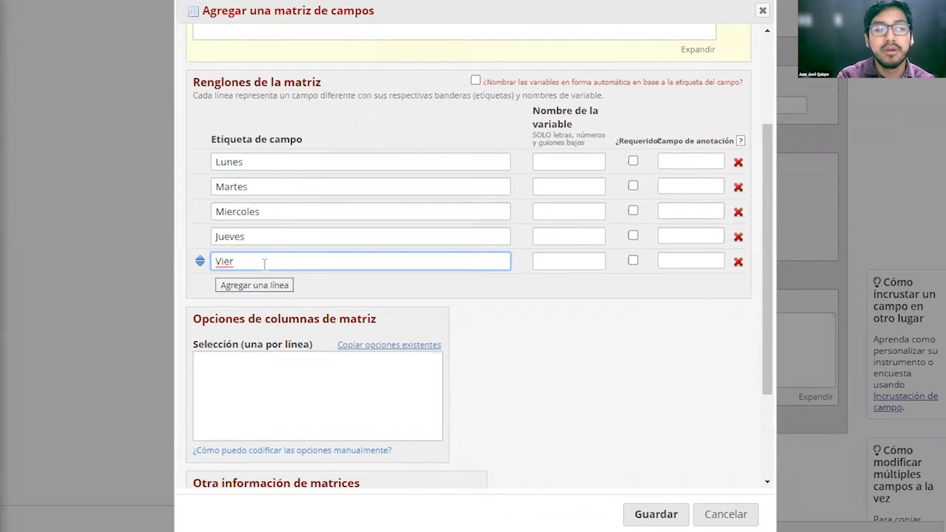
pyautogui.write('venes')
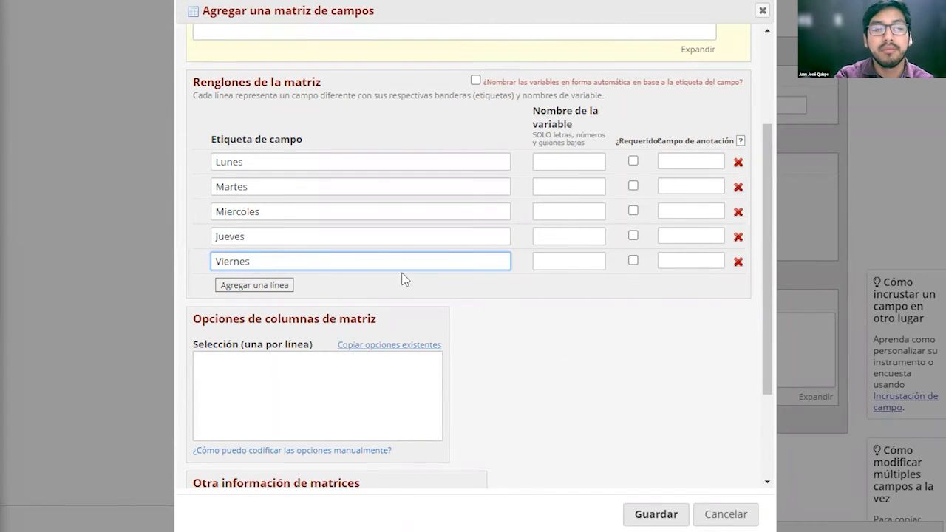
# Name the variables of the five weekday rows lun, mar, mie, jue and vie.
pyautogui.click(558, 163)
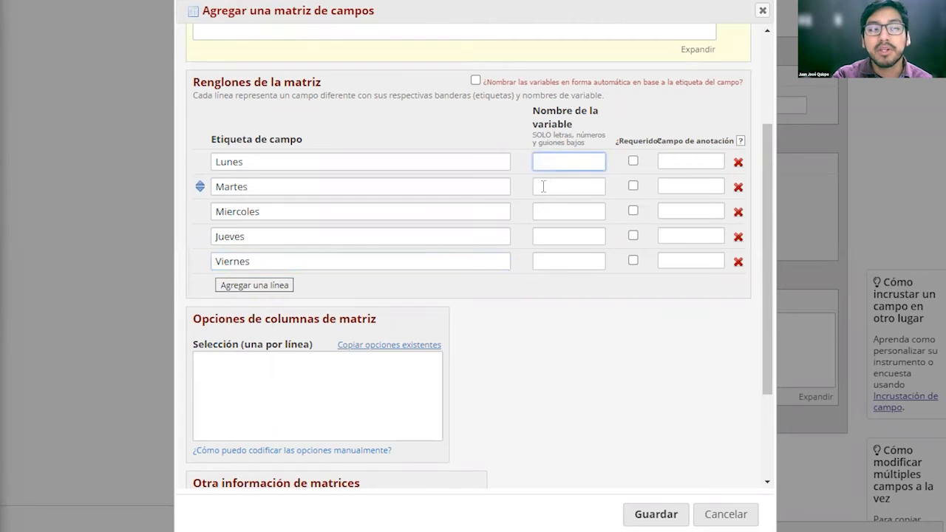
pyautogui.write('lun')
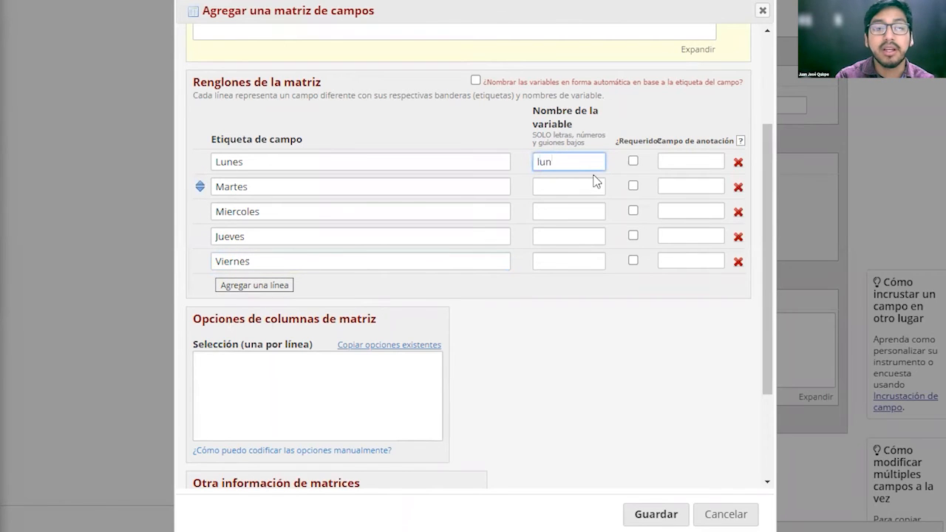
pyautogui.click(592, 189)
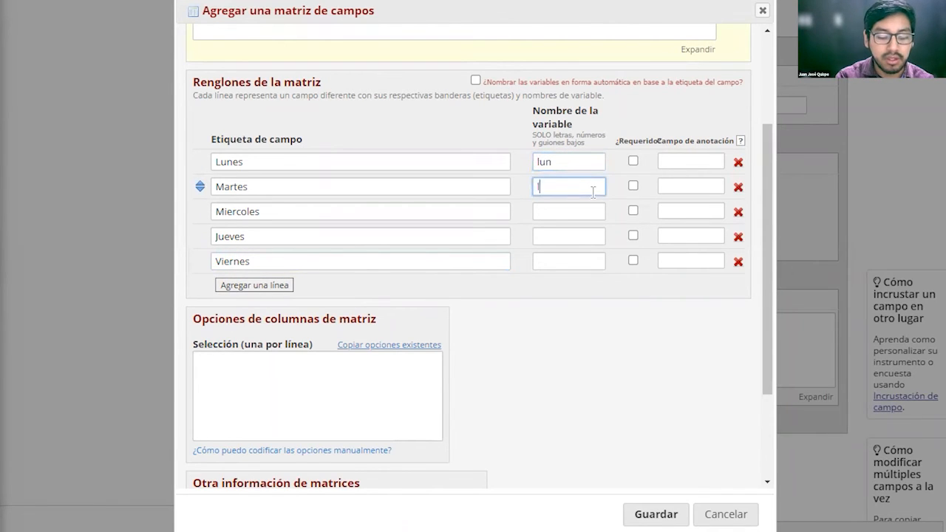
pyautogui.press('BackSpace')
pyautogui.write('mar')
pyautogui.click(590, 211)
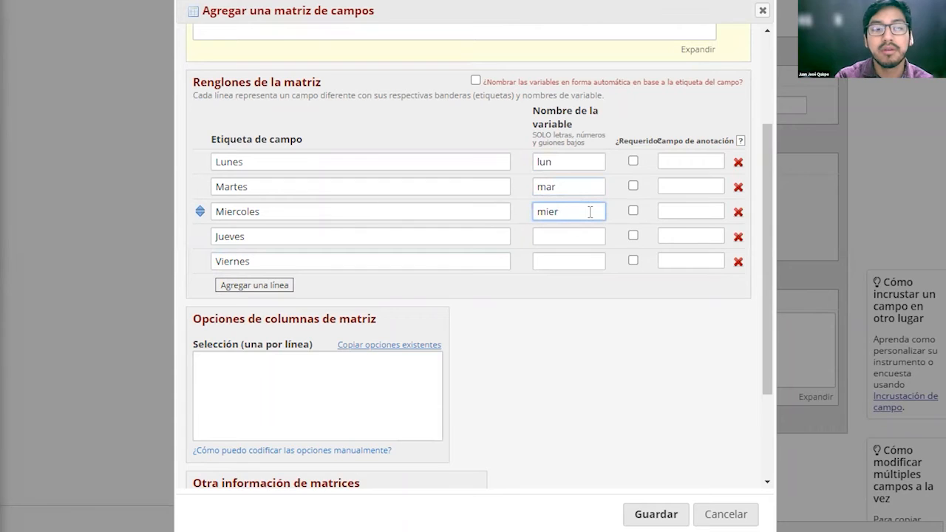
pyautogui.write('mier')
pyautogui.press('BackSpace')
pyautogui.click(581, 236)
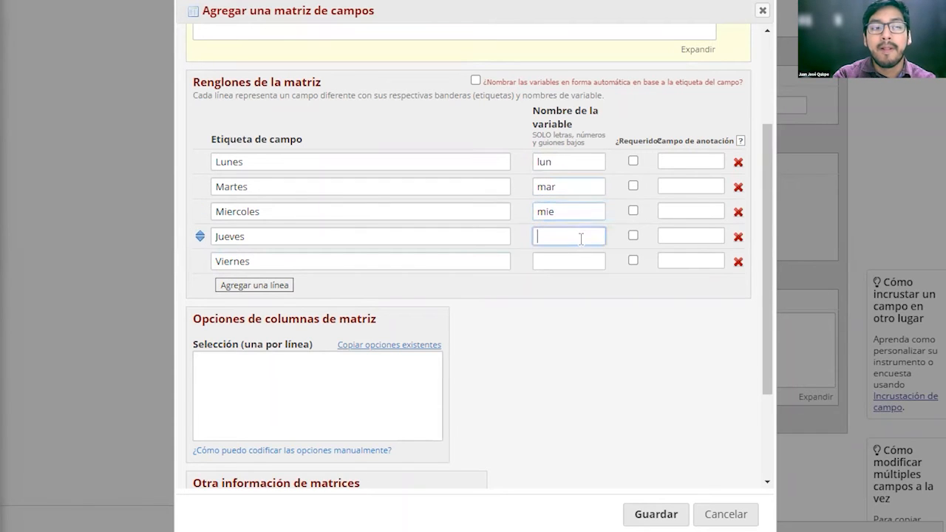
pyautogui.write('jue')
pyautogui.click(578, 261)
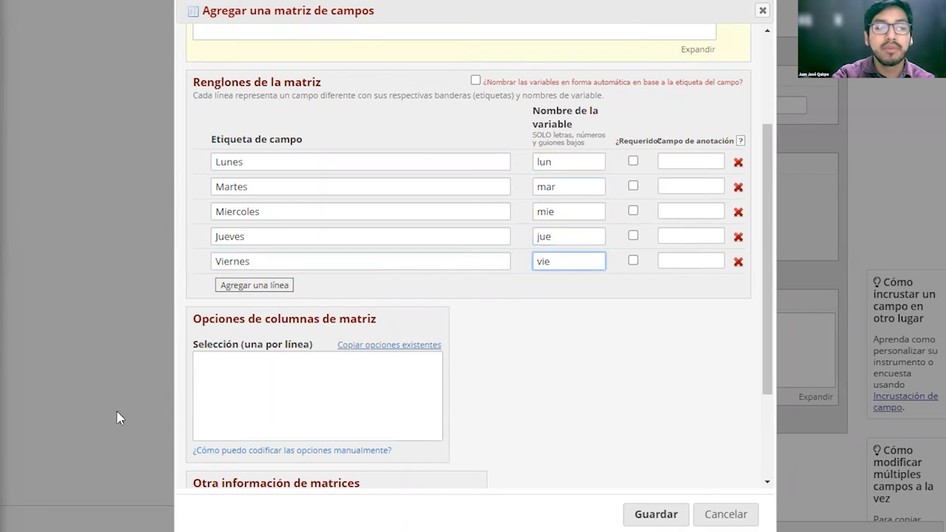
# Enter Mañana, Tarde and Noche as the matrix column options, one per line.
pyautogui.click(208, 373)
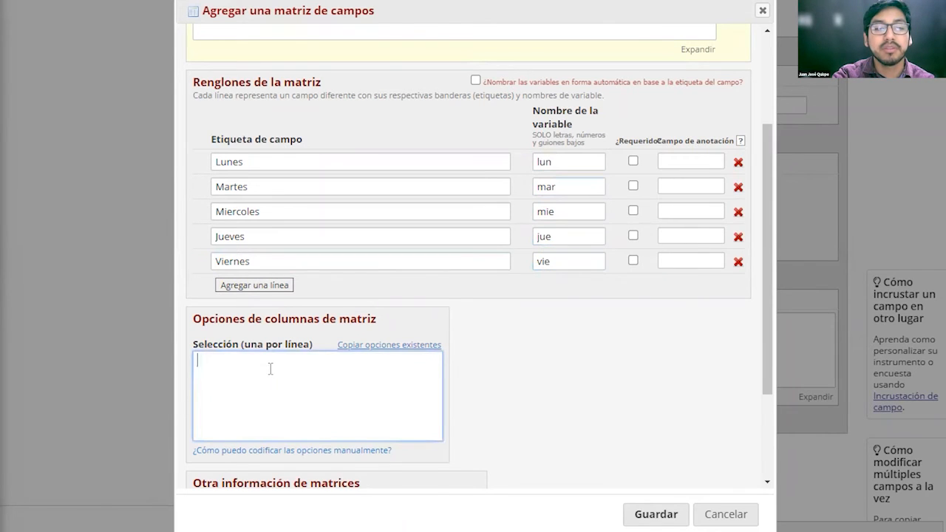
pyautogui.scroll(-1, 271, 368)
pyautogui.scroll(1, 276, 339)
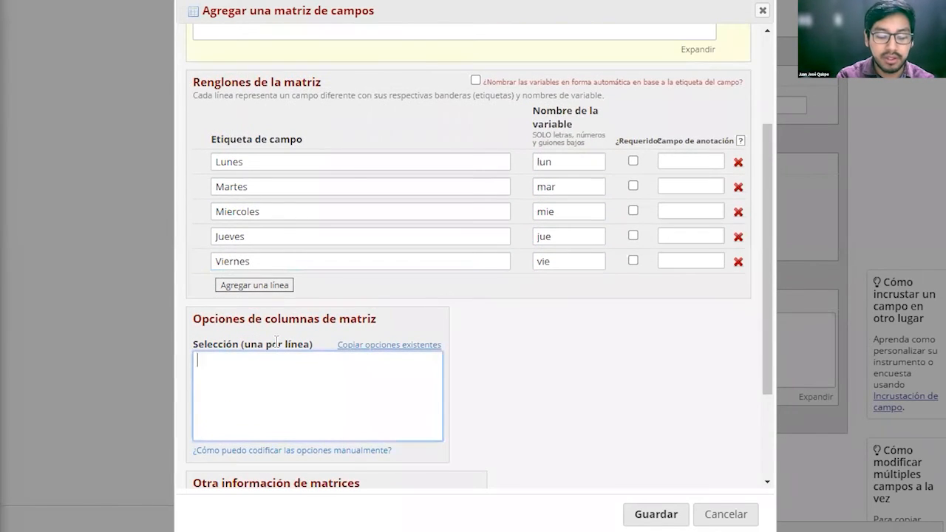
pyautogui.write('Mala')
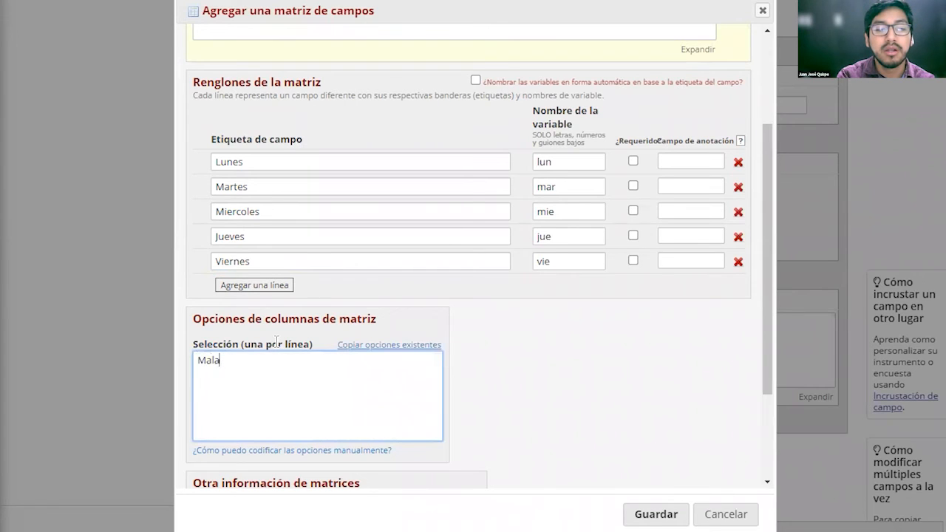
pyautogui.write('ña')
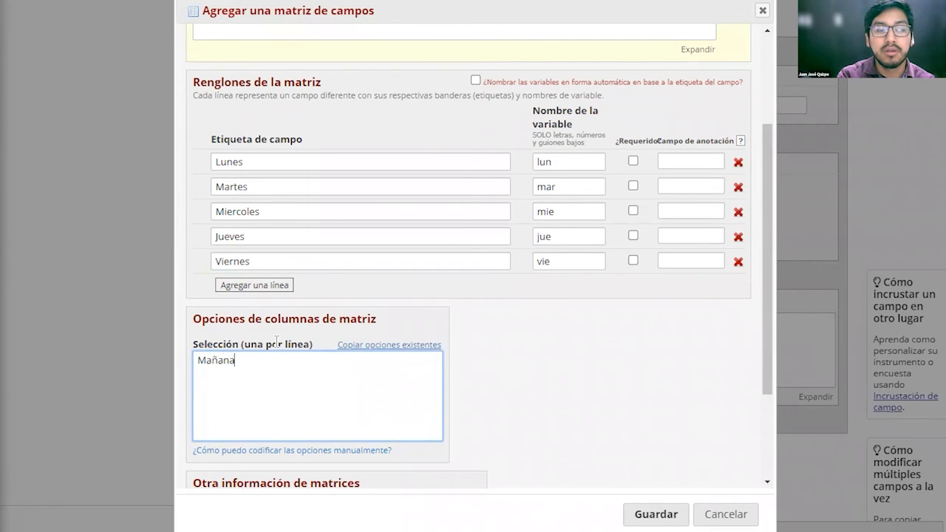
pyautogui.write('na')
pyautogui.press('Return')
pyautogui.write('Tard')
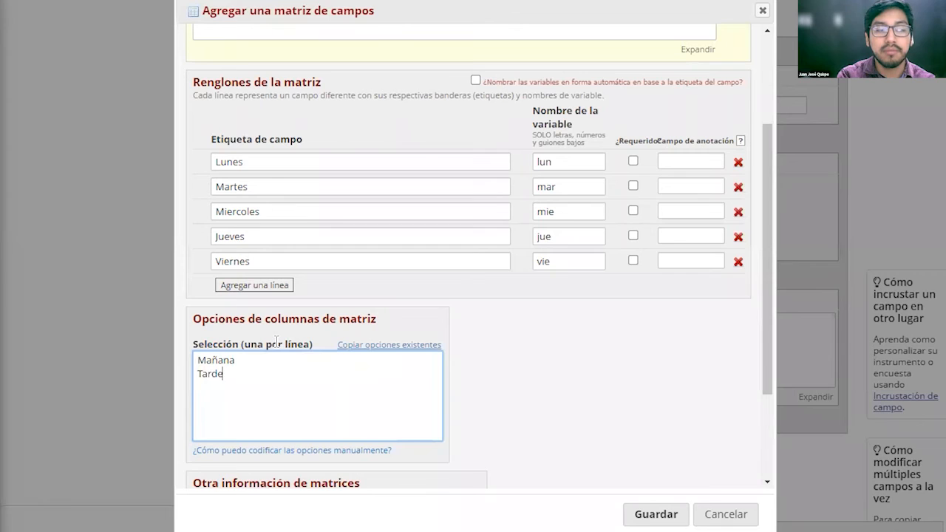
pyautogui.write('e')
pyautogui.press('Return')
pyautogui.write('Noche')
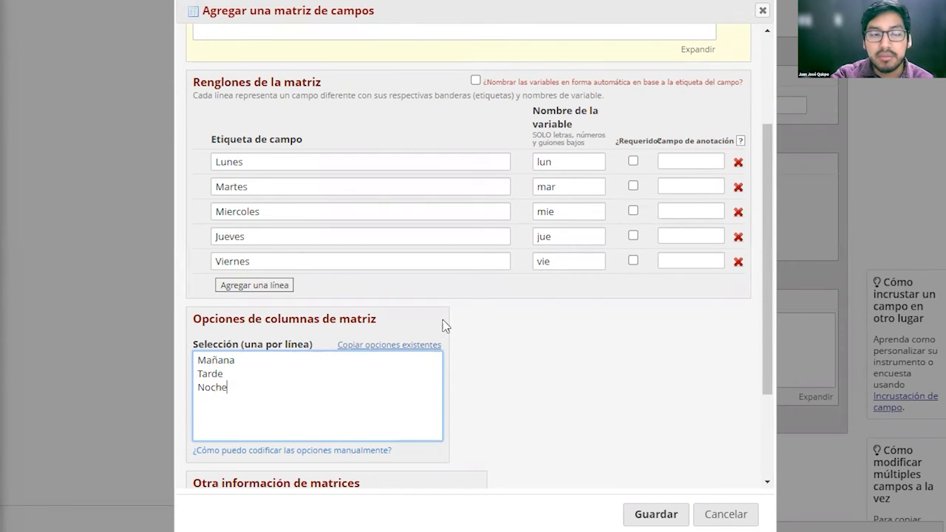
# Apply automatic numbering to the matrix column options, review the assigned values and dismiss the notice.
pyautogui.click(528, 376)
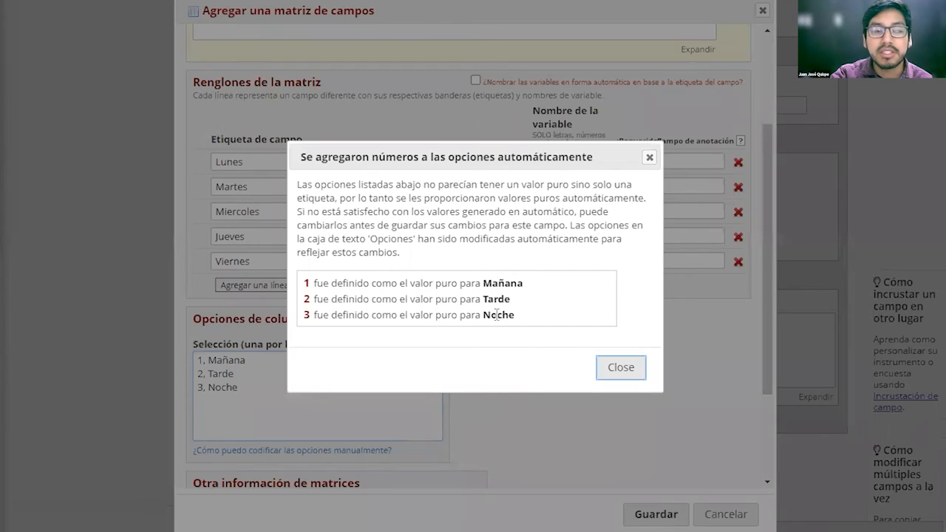
pyautogui.moveTo(513, 315); pyautogui.dragTo(295, 290)
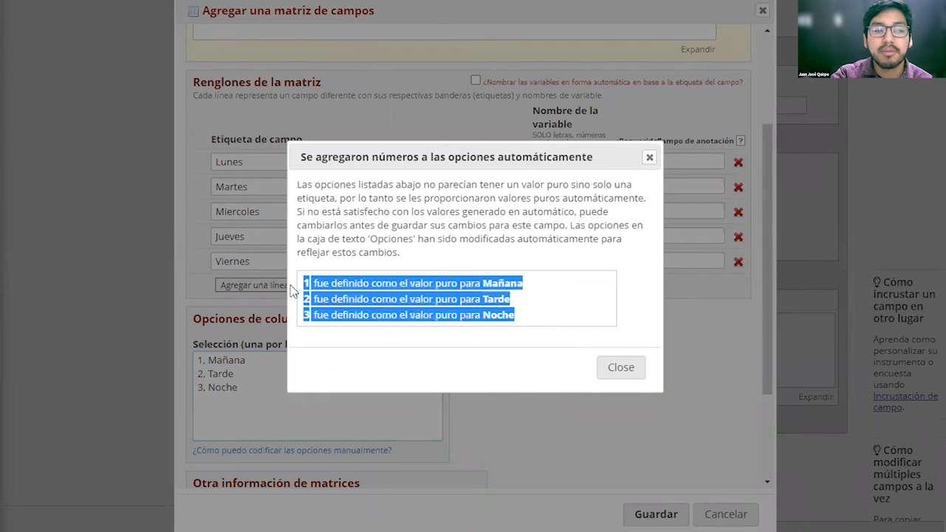
pyautogui.click(353, 288)
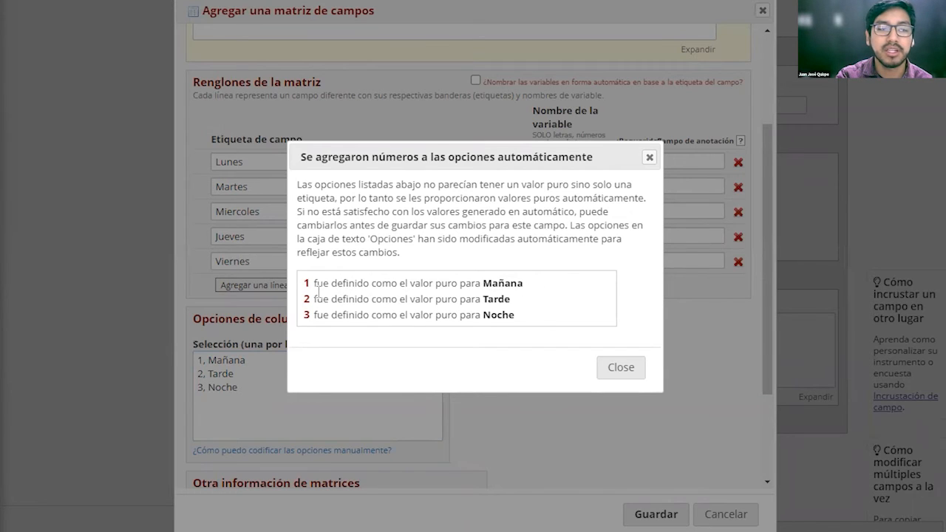
pyautogui.click(628, 373)
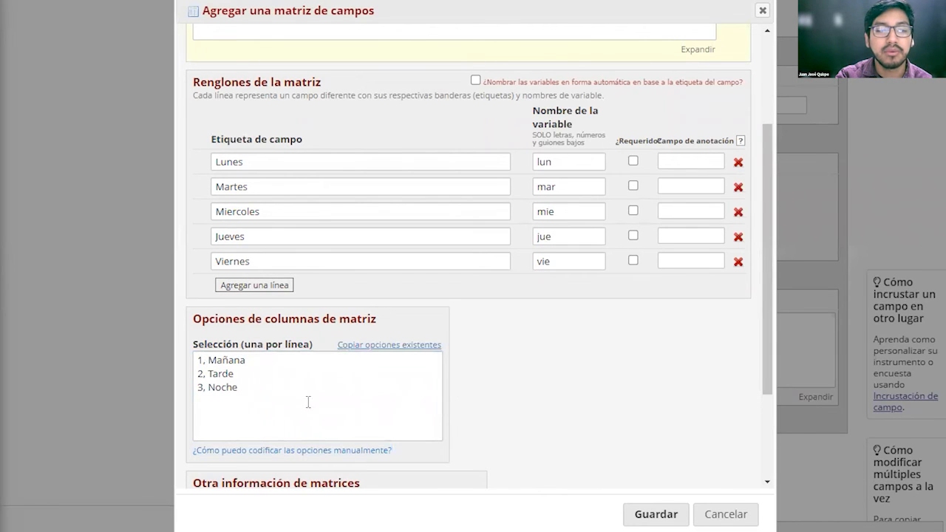
# Mark all five weekday rows of the matrix, from Lunes to Viernes, as required.
pyautogui.scroll(-1, 359, 406)
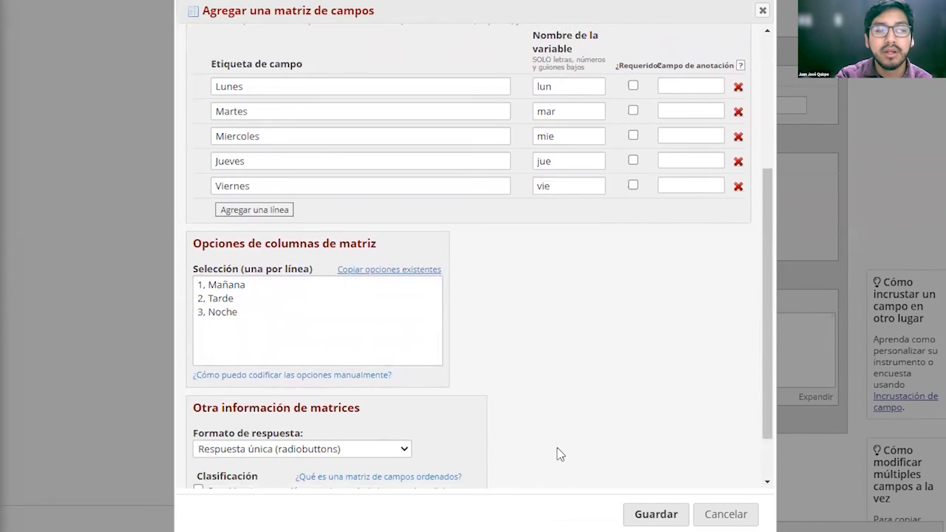
pyautogui.scroll(1, 558, 455)
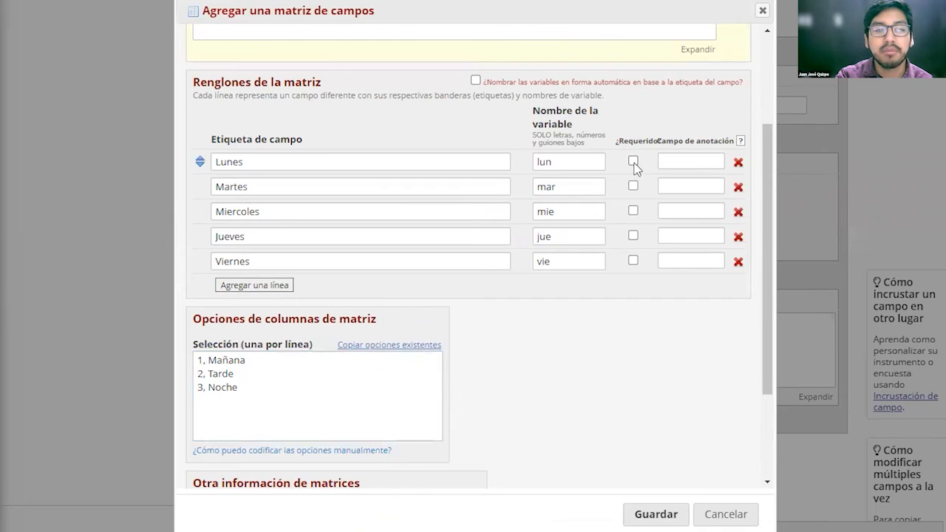
pyautogui.click(633, 161)
pyautogui.click(633, 185)
pyautogui.click(633, 211)
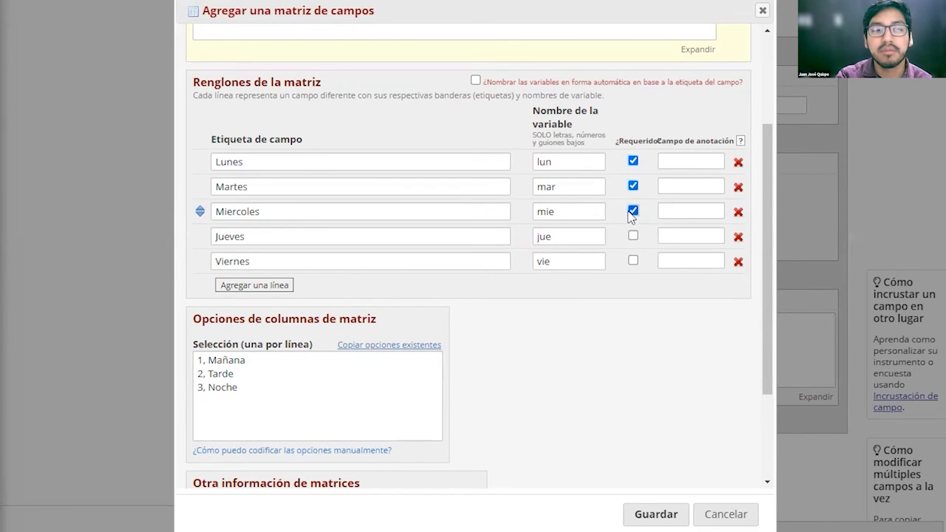
pyautogui.click(633, 235)
pyautogui.click(634, 260)
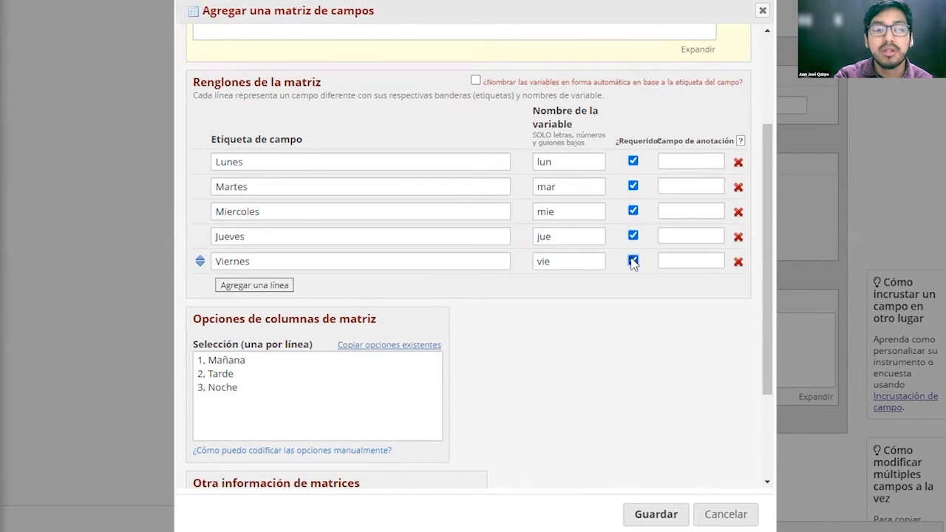
# Name the matrix group seguimiento, save the weekday matrix and dismiss the browser alert.
pyautogui.scroll(-2, 533, 354)
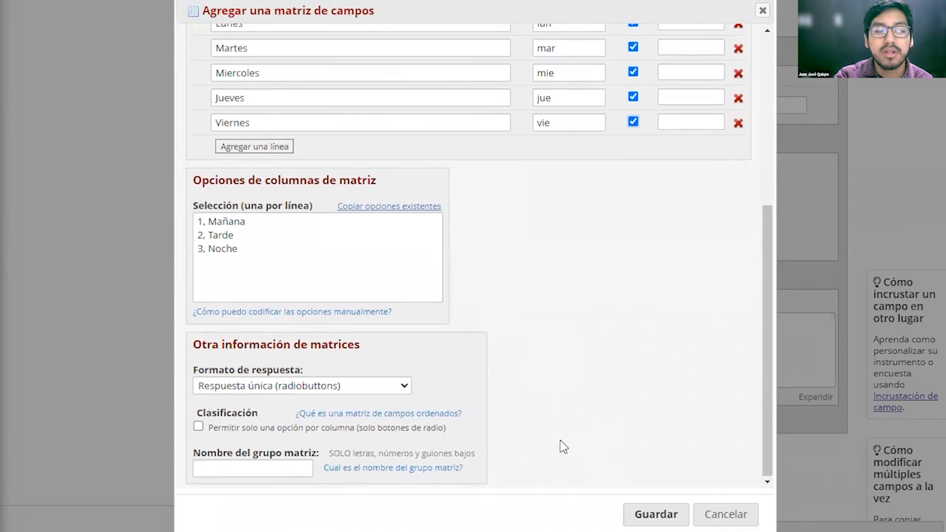
pyautogui.click(248, 468)
pyautogui.click(625, 401)
pyautogui.moveTo(189, 345); pyautogui.dragTo(383, 342)
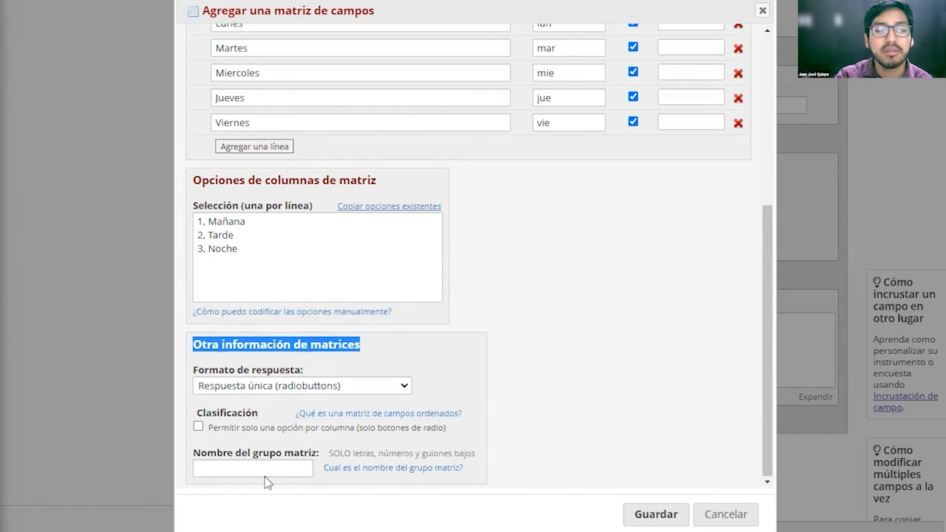
pyautogui.click(240, 467)
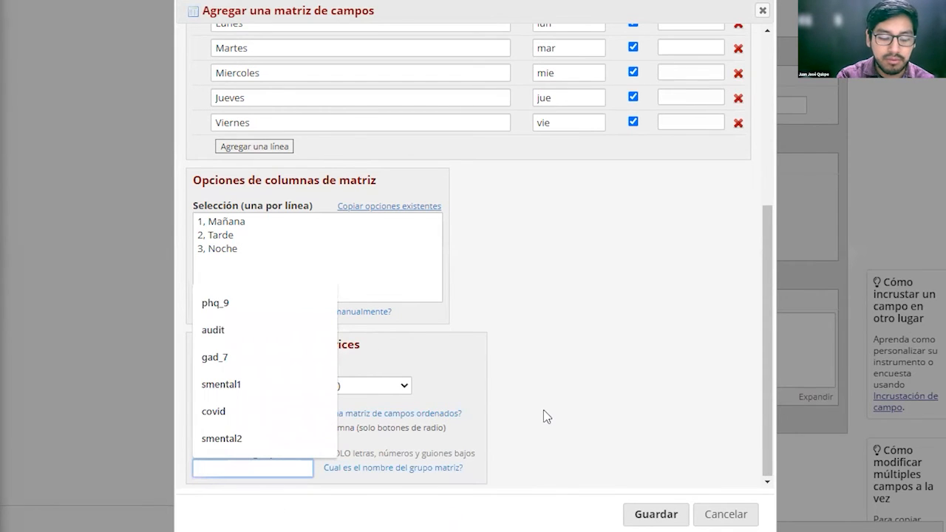
pyautogui.write('seguim')
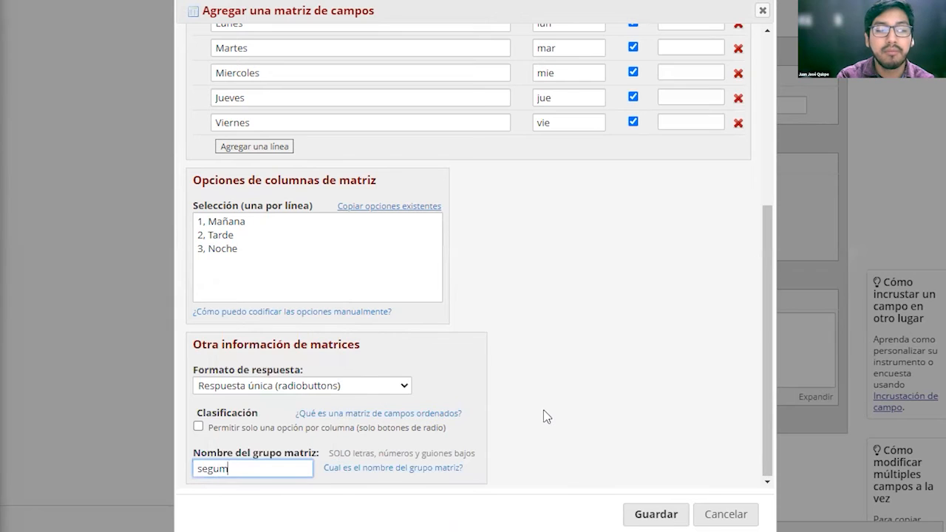
pyautogui.write('iento')
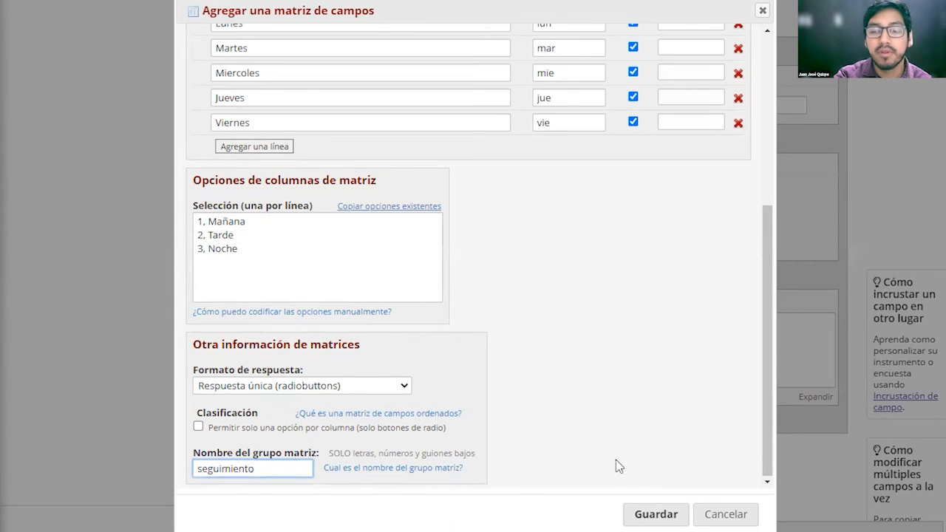
pyautogui.click(627, 512)
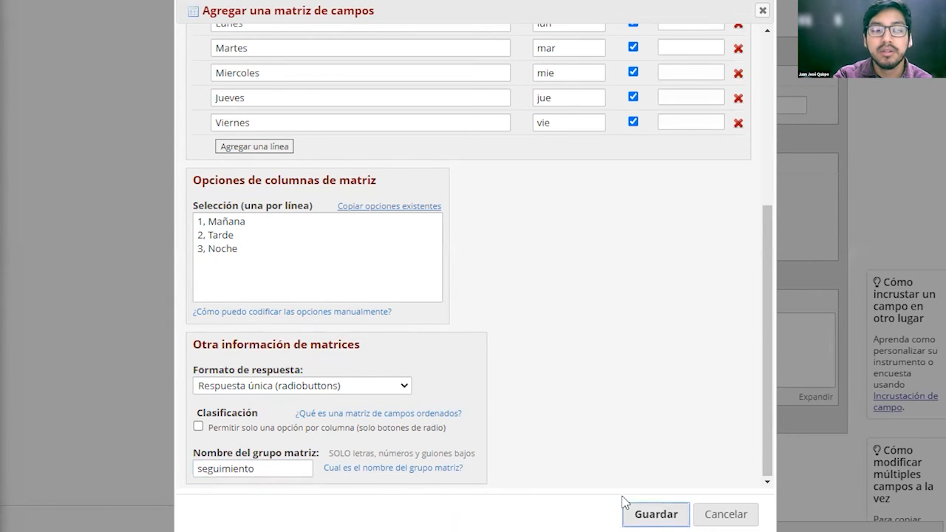
pyautogui.scroll(1, 567, 414)
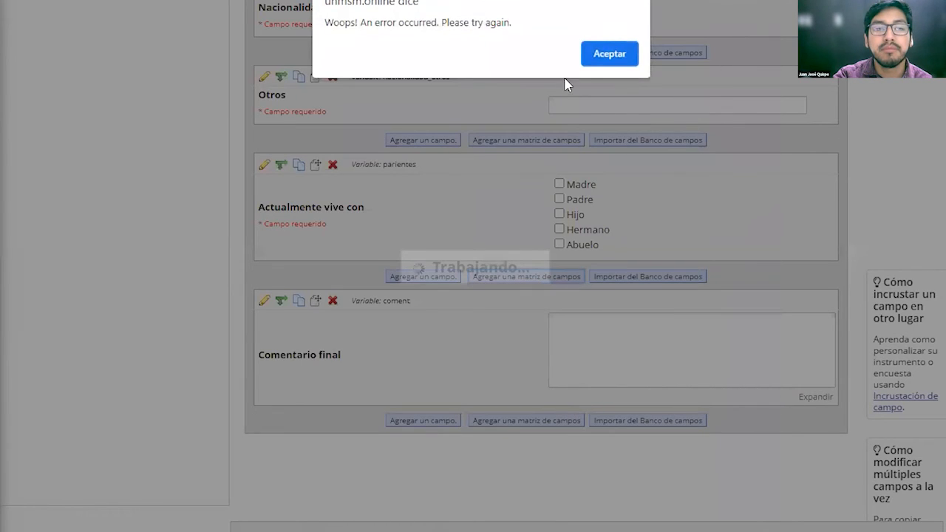
pyautogui.click(595, 59)
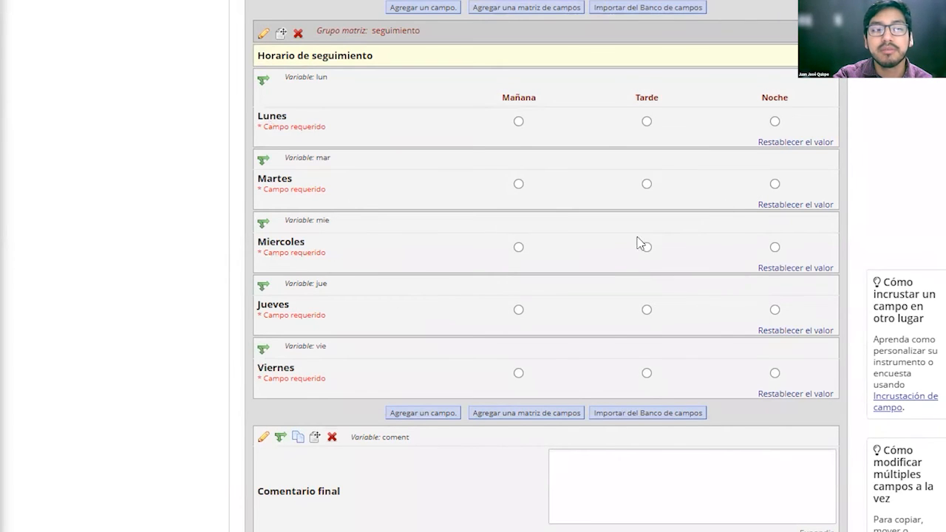
# Test the single-answer matrix by choosing Mañana for Jueves and trying each of the three options for Martes, ending on Noche.
pyautogui.scroll(-2, 482, 268)
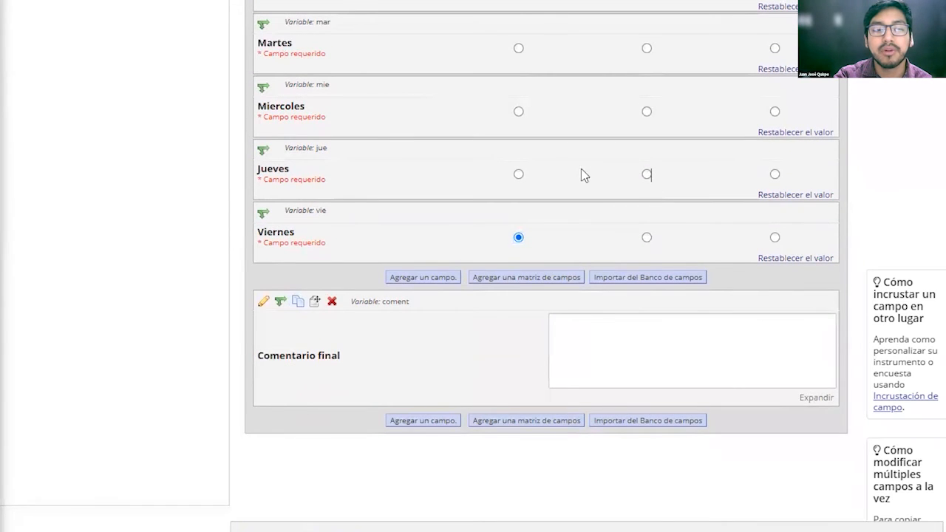
pyautogui.click(519, 175)
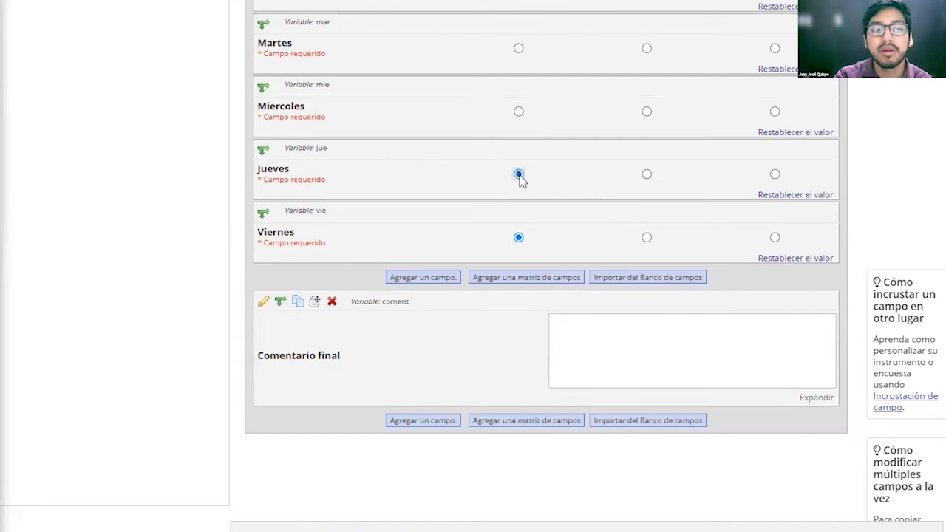
pyautogui.scroll(2, 630, 268)
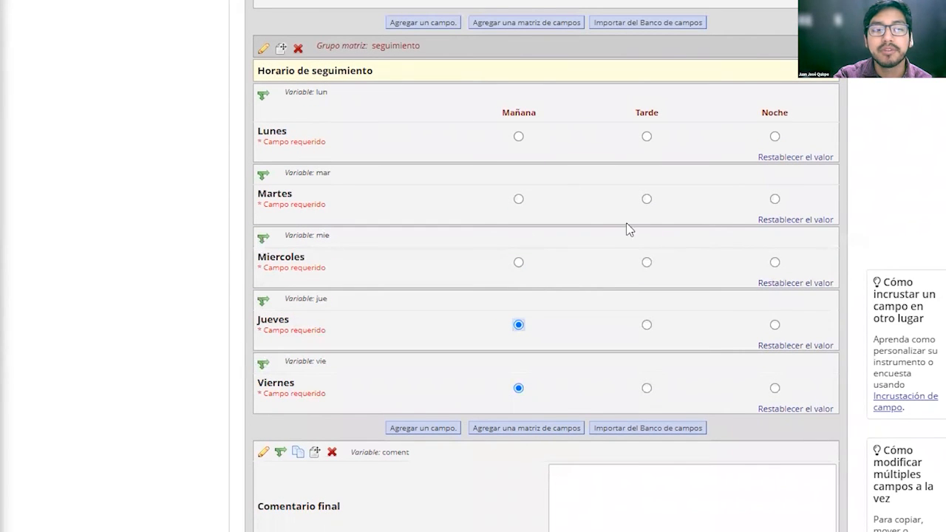
pyautogui.click(647, 200)
pyautogui.click(519, 199)
pyautogui.click(775, 199)
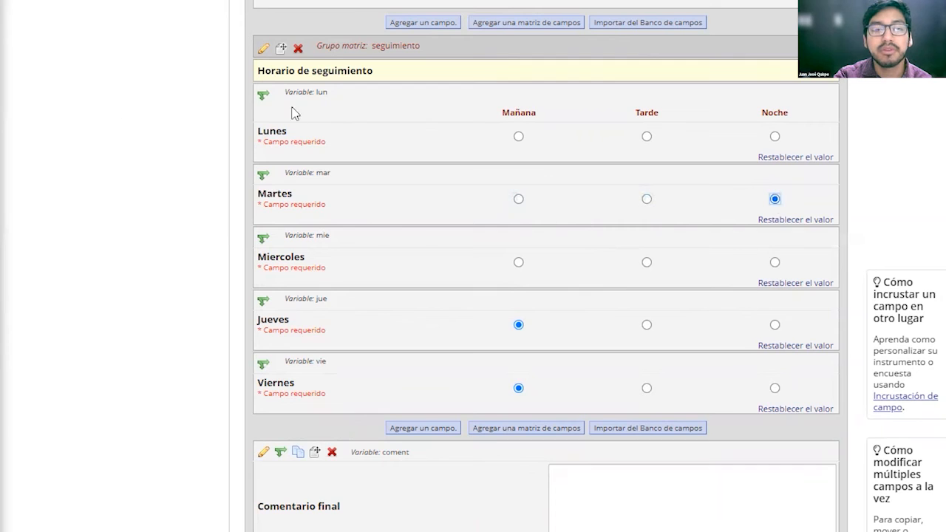
# Change the response format of the seguimiento matrix to Respuestas múltiples (casillas de selección) and save it.
pyautogui.click(263, 48)
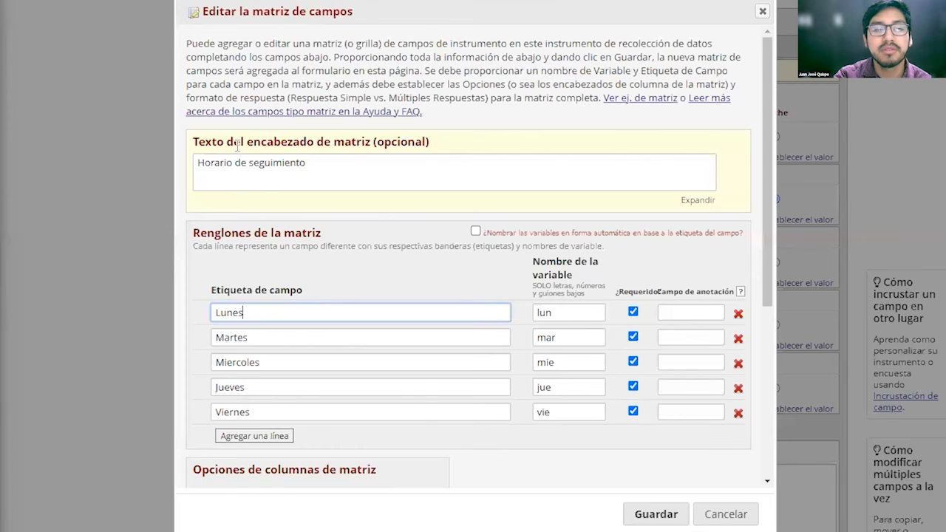
pyautogui.scroll(-10, 501, 362)
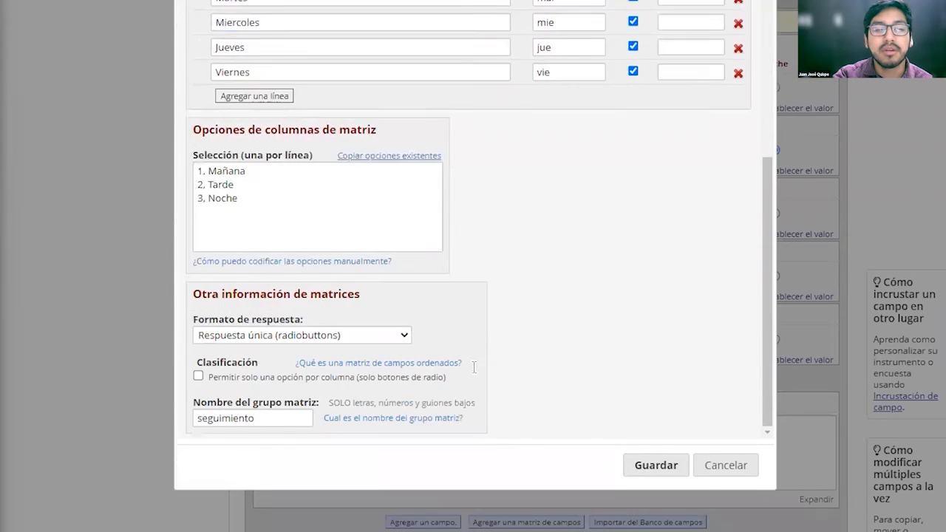
pyautogui.click(342, 309)
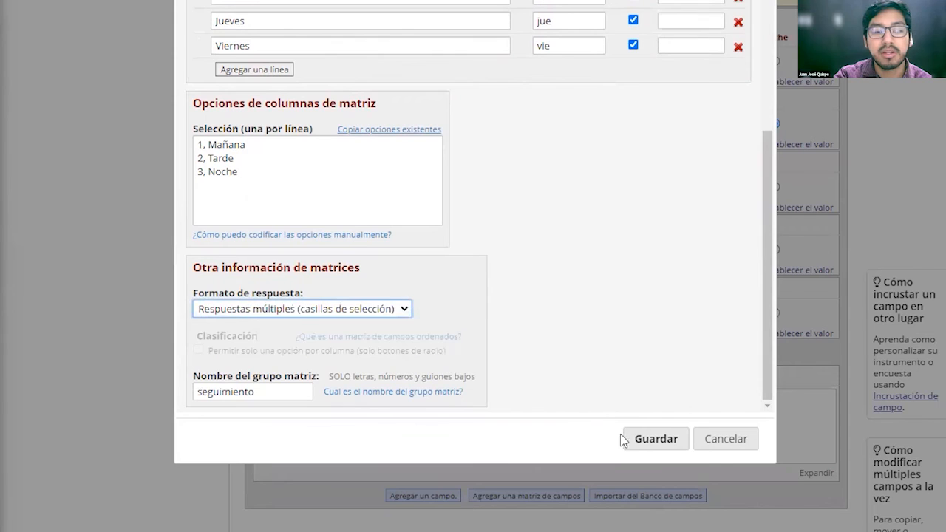
pyautogui.click(659, 437)
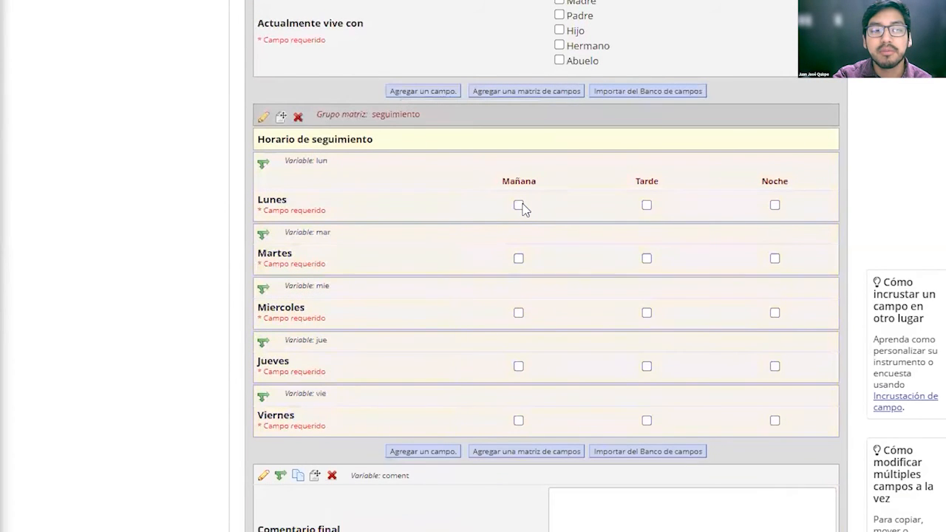
# Test the checkbox matrix, leaving Lunes and Jueves on Mañana, Martes on Mañana and Noche, and Miercoles and Viernes on Tarde.
pyautogui.click(518, 205)
pyautogui.click(647, 206)
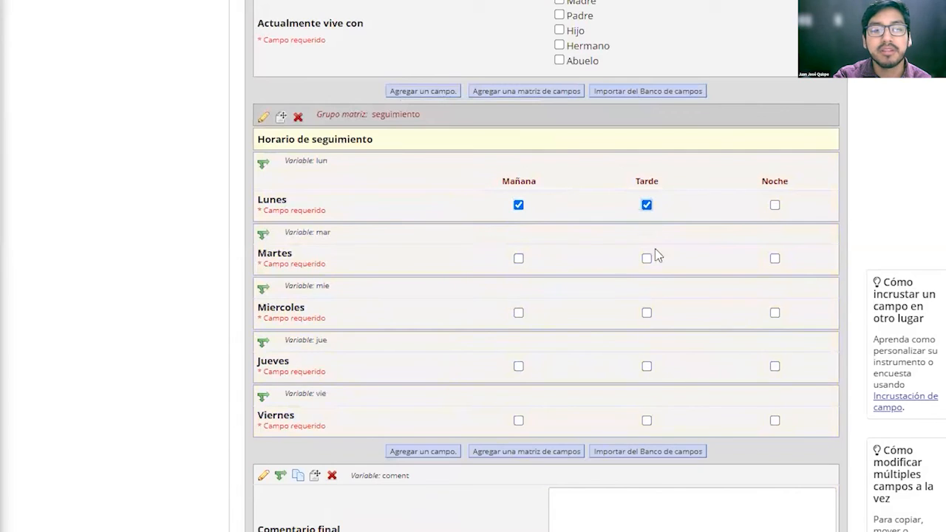
pyautogui.click(774, 258)
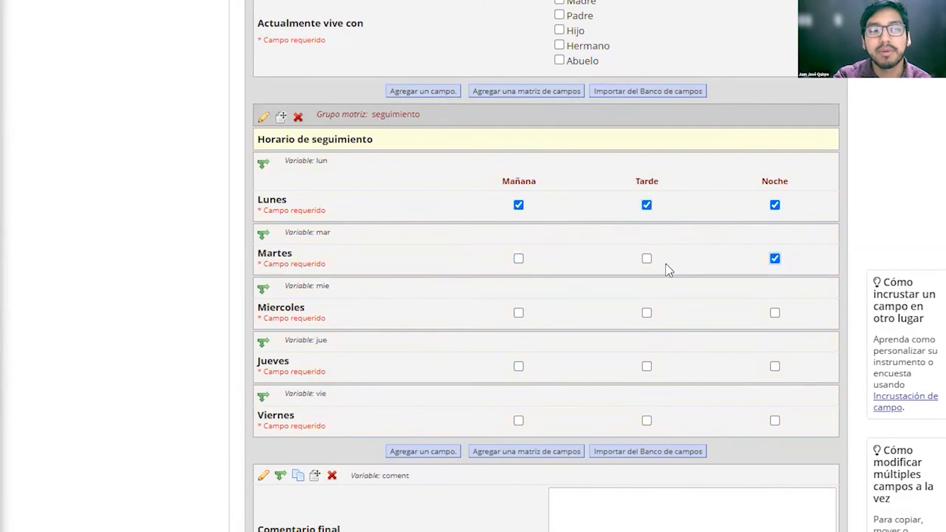
pyautogui.click(647, 260)
pyautogui.click(520, 260)
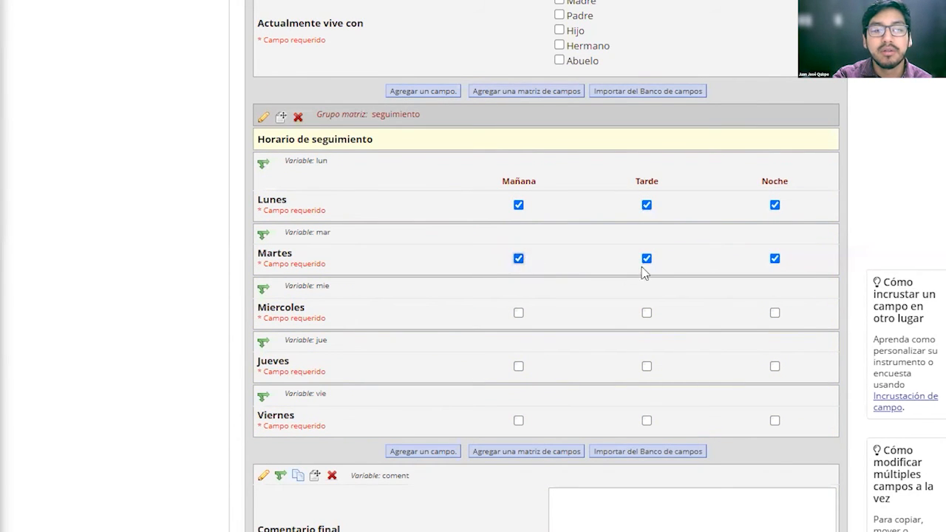
pyautogui.click(647, 260)
pyautogui.click(774, 206)
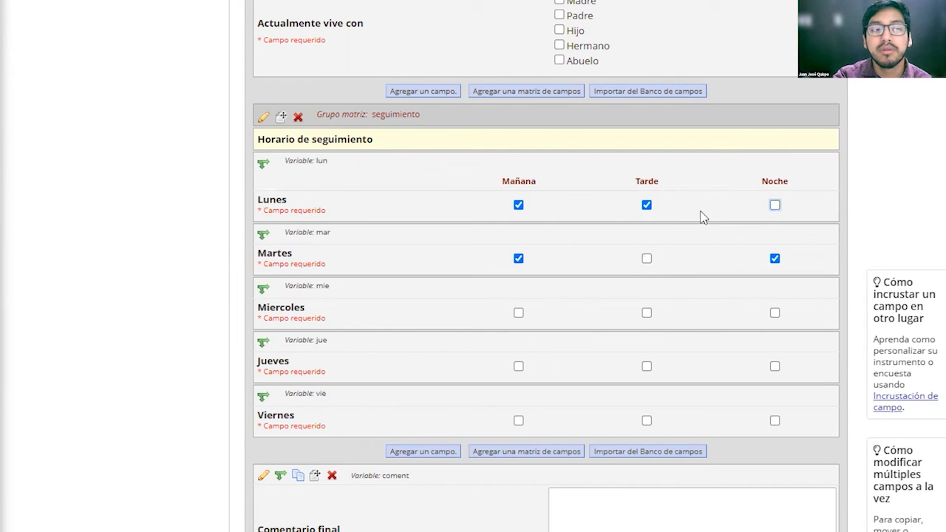
pyautogui.click(647, 206)
pyautogui.click(647, 313)
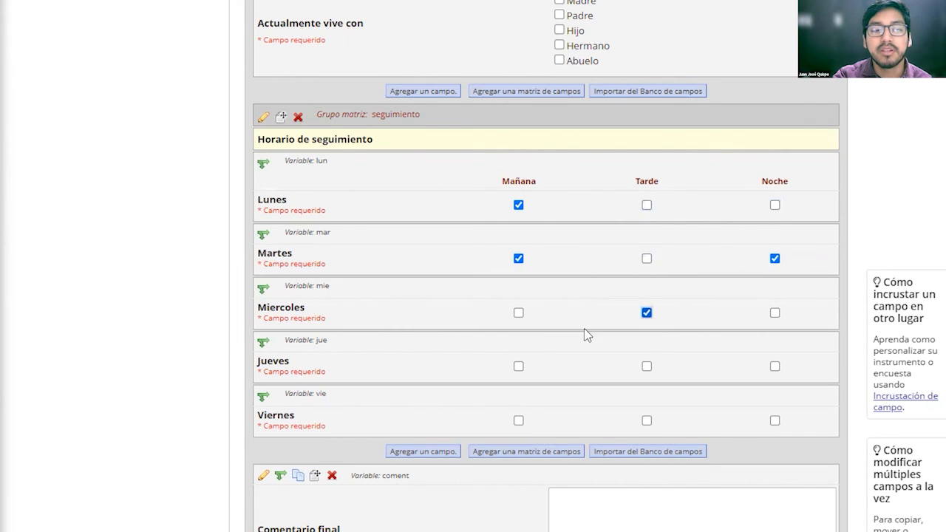
pyautogui.click(519, 367)
pyautogui.click(647, 421)
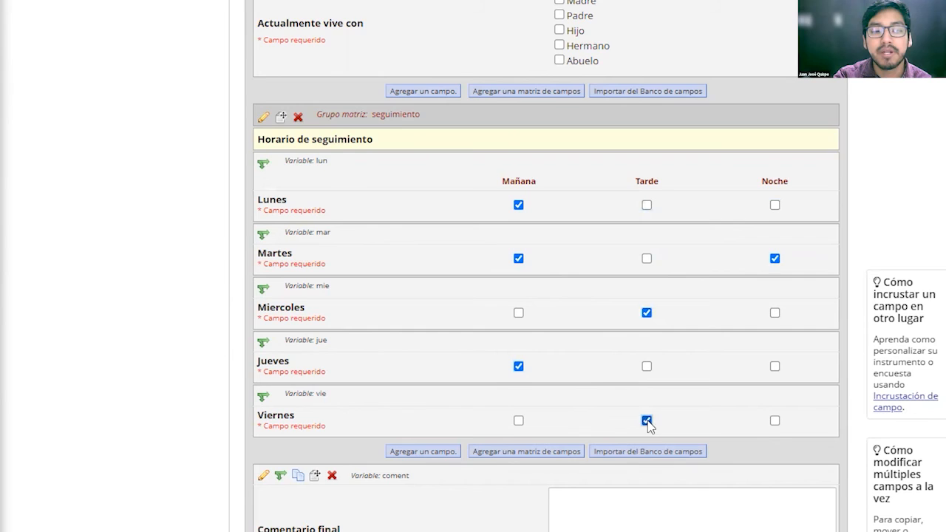
# Start a new Caja de texto field below Comentario final, labelled Fecha actual, with the variable name fecha_act.
pyautogui.scroll(-2, 650, 384)
pyautogui.scroll(1, 582, 317)
pyautogui.scroll(-2, 515, 300)
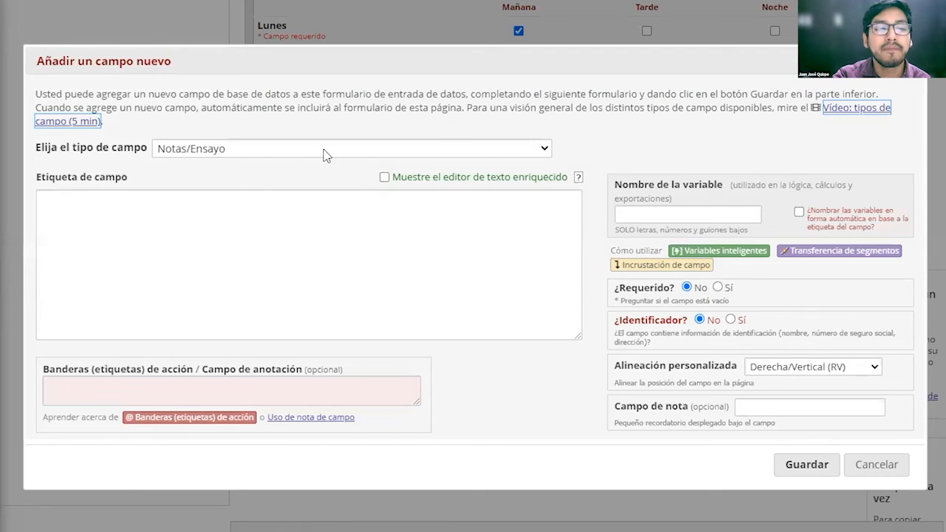
pyautogui.click(325, 151)
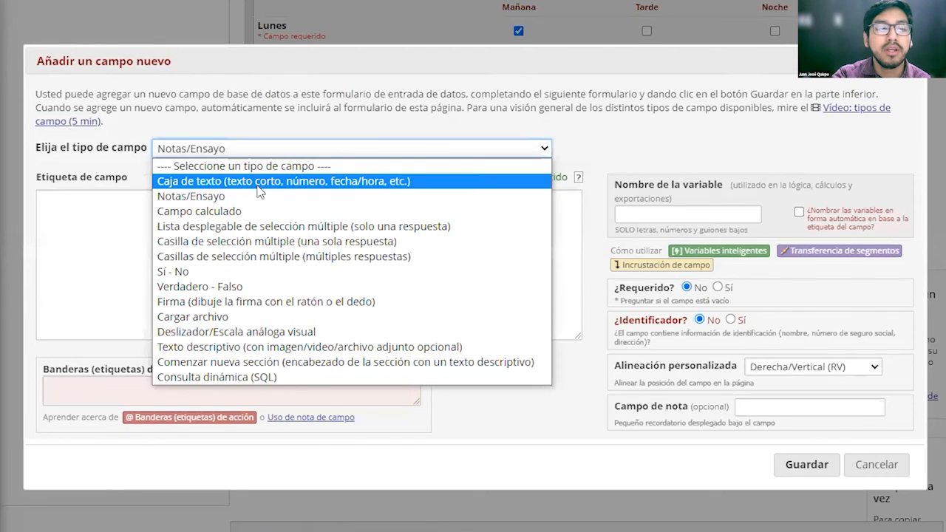
pyautogui.click(258, 182)
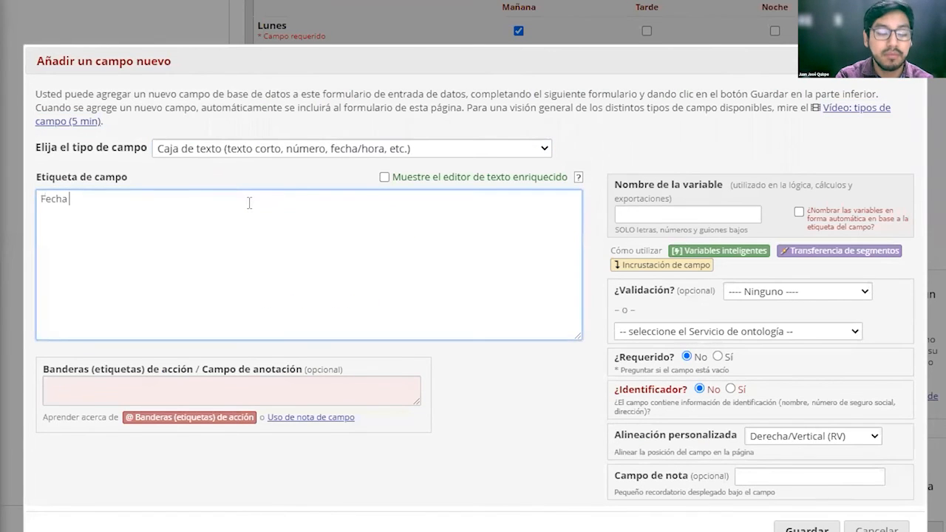
pyautogui.click(658, 214)
pyautogui.write('feach')
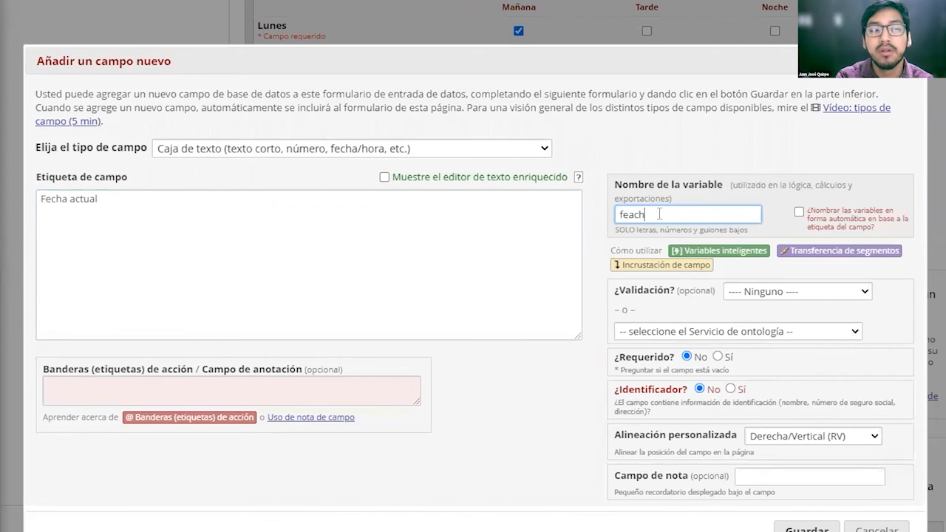
pyautogui.press('BackSpace')
pyautogui.press('BackSpace')
pyautogui.press('BackSpace')
pyautogui.write('cha_act')
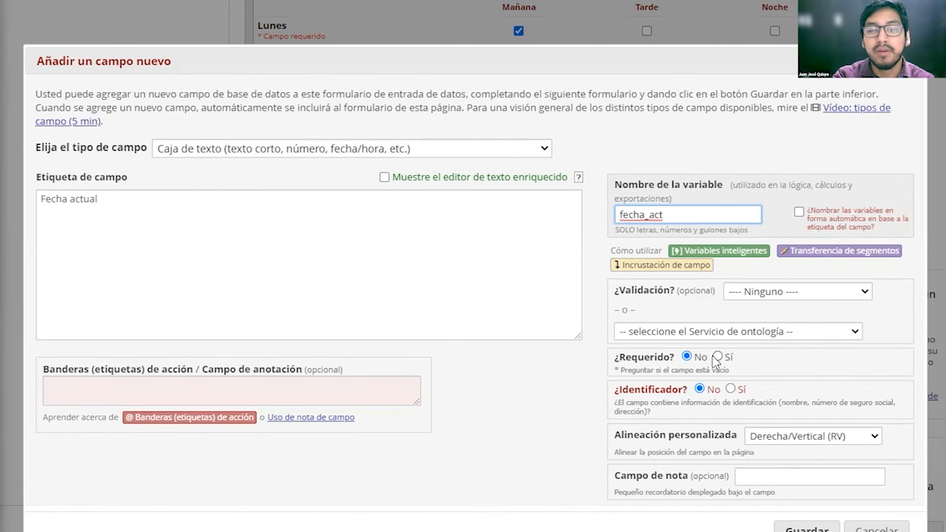
# Set the Fecha actual field's validation to Date (D-M-Y), save it and test it with today's date.
pyautogui.click(790, 291)
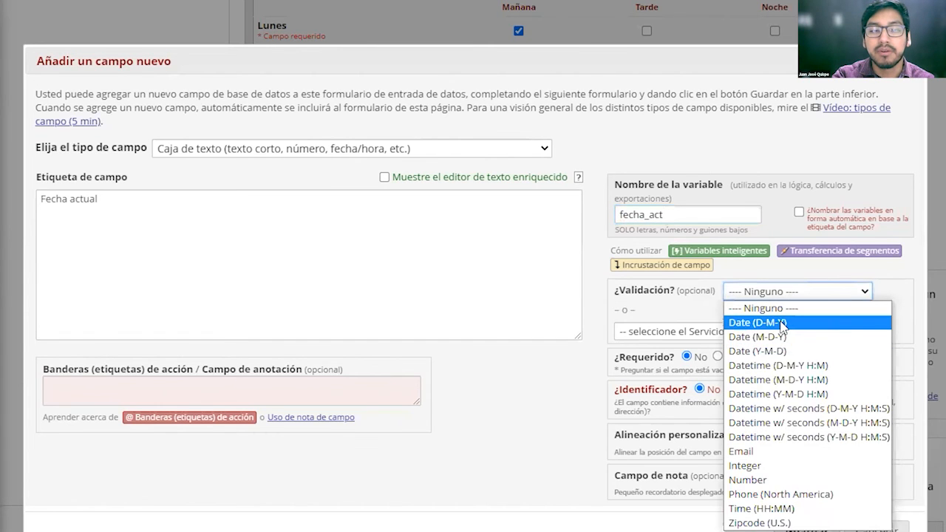
pyautogui.click(758, 322)
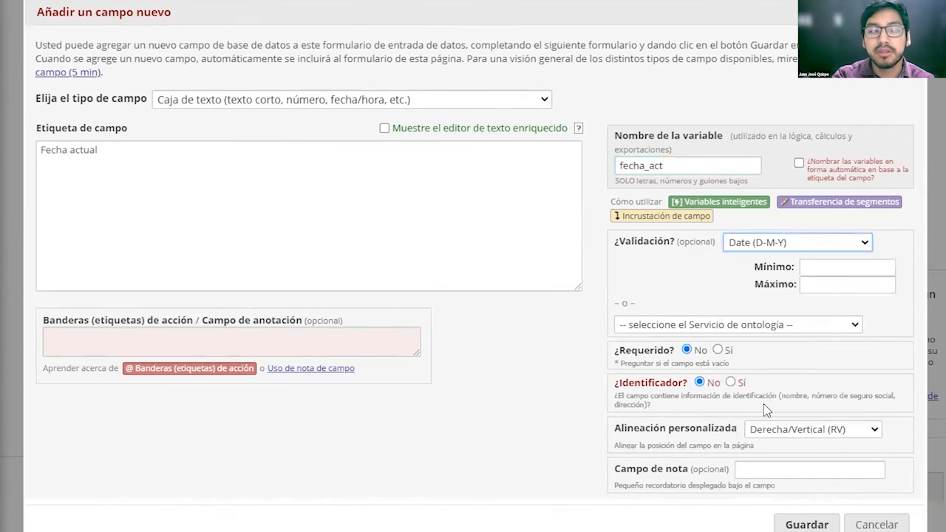
pyautogui.click(790, 524)
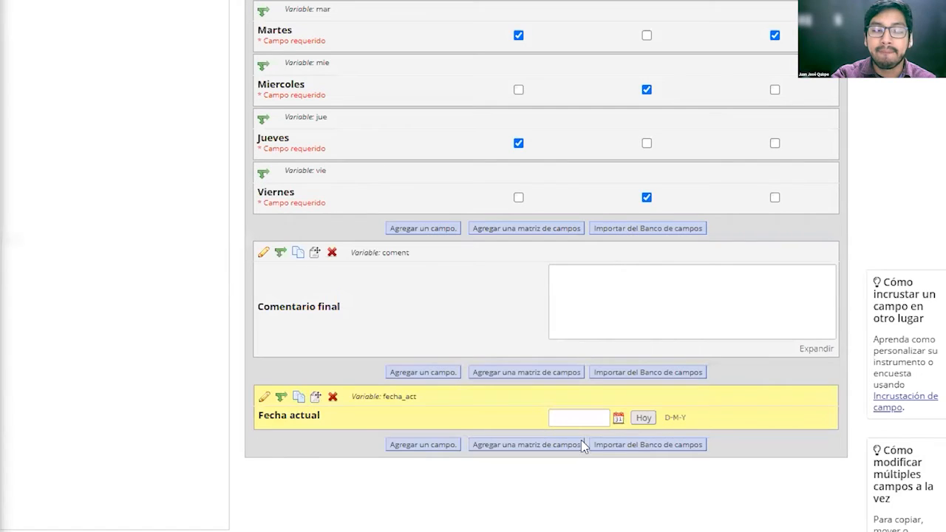
pyautogui.click(639, 416)
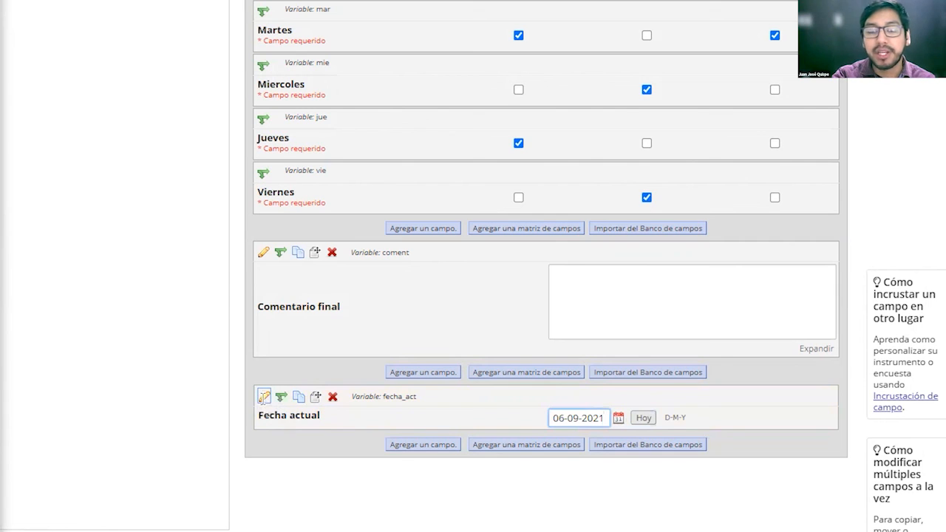
# Start another text box field after Fecha actual, labelled Usuario with the variable name usuario, and mark it as required.
pyautogui.click(437, 447)
pyautogui.click(255, 220)
pyautogui.write('Usuario')
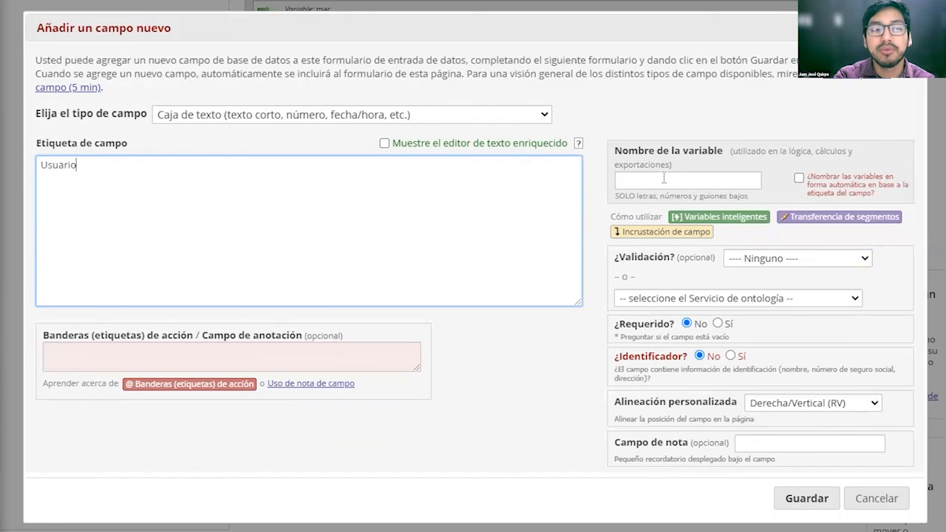
pyautogui.click(664, 179)
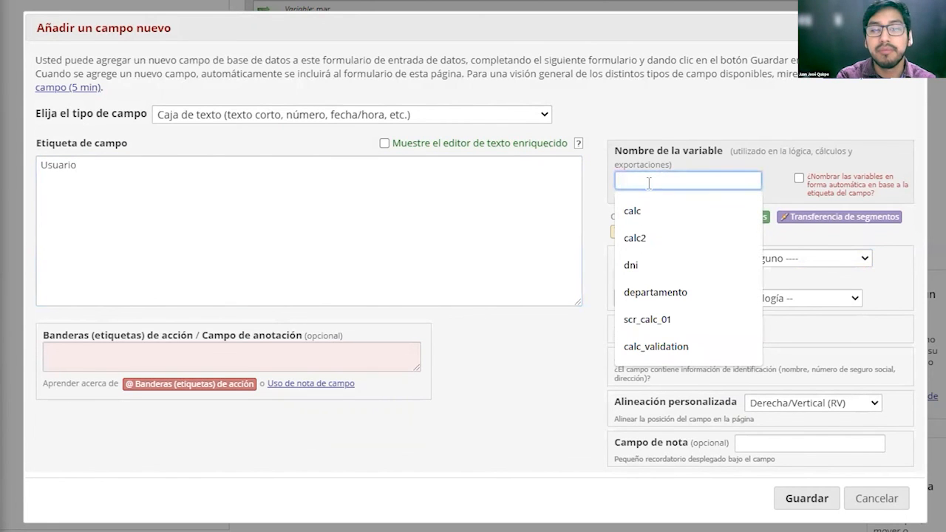
pyautogui.write('usuario')
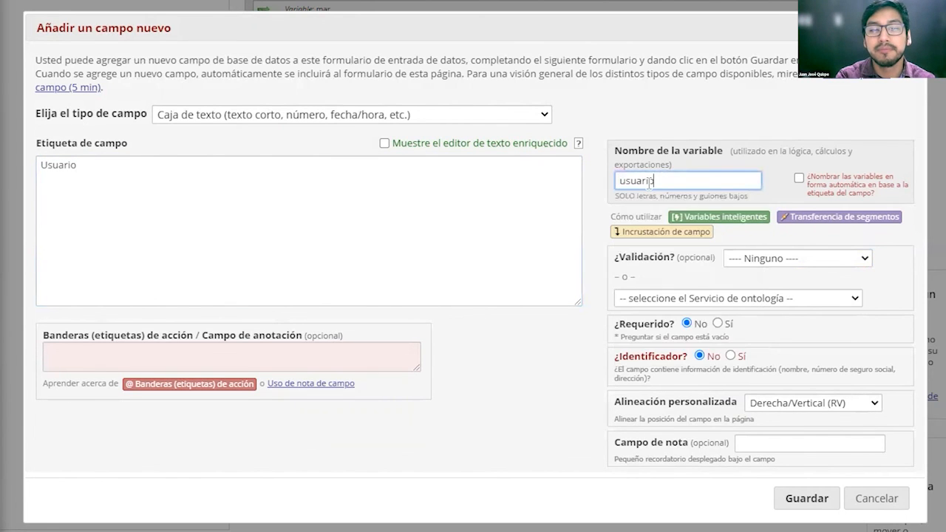
pyautogui.click(718, 323)
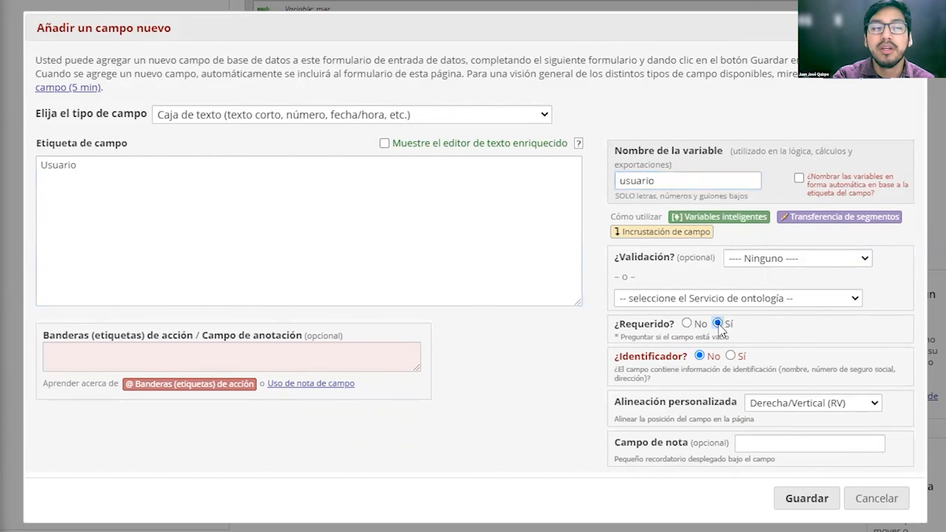
# Save the required Usuario text box field at the end of the form.
pyautogui.click(788, 502)
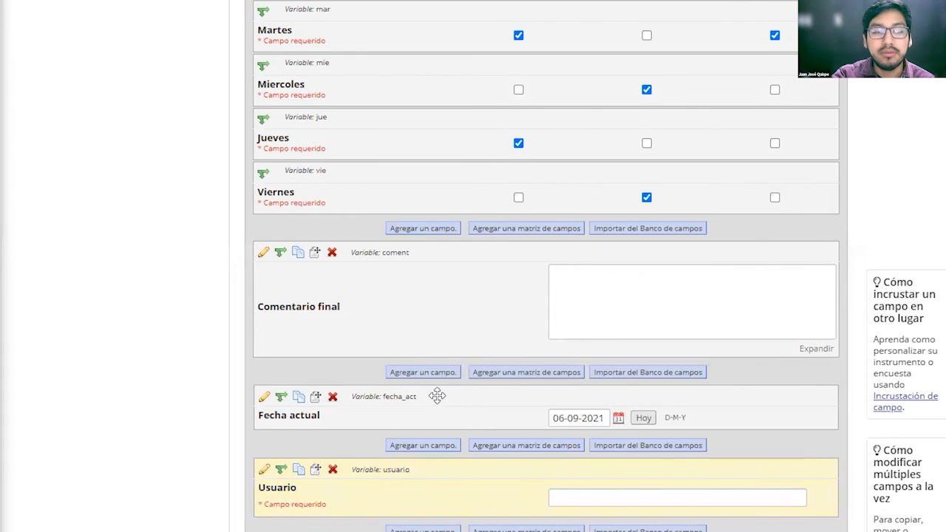
pyautogui.scroll(-2, 414, 406)
pyautogui.scroll(15, 294, 397)
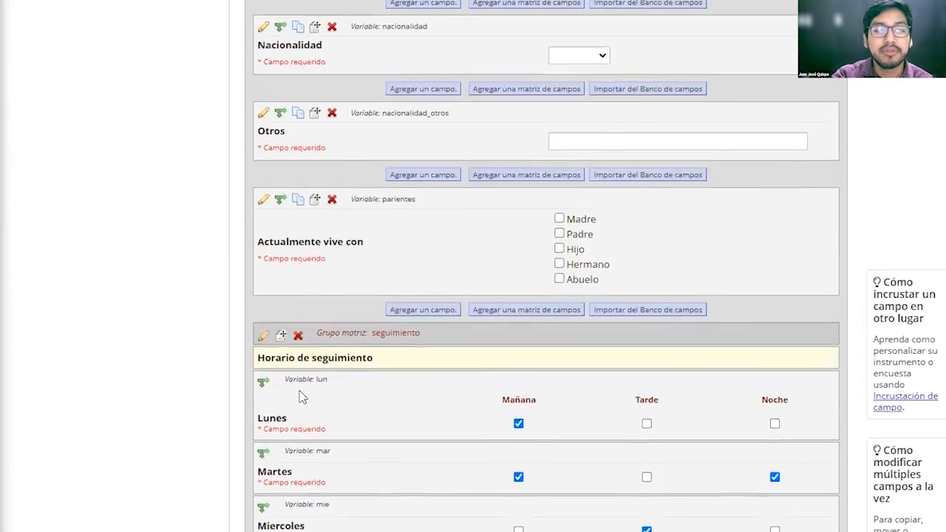
# Duplicate the Peso field so that a copy sits directly below the original.
pyautogui.scroll(3, 321, 367)
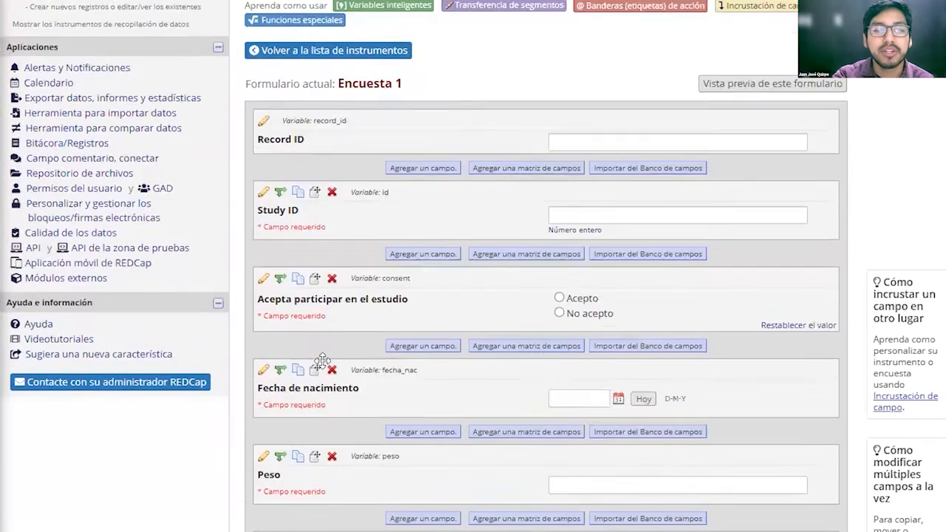
pyautogui.scroll(-3, 431, 309)
pyautogui.scroll(3, 453, 299)
pyautogui.scroll(-12, 461, 327)
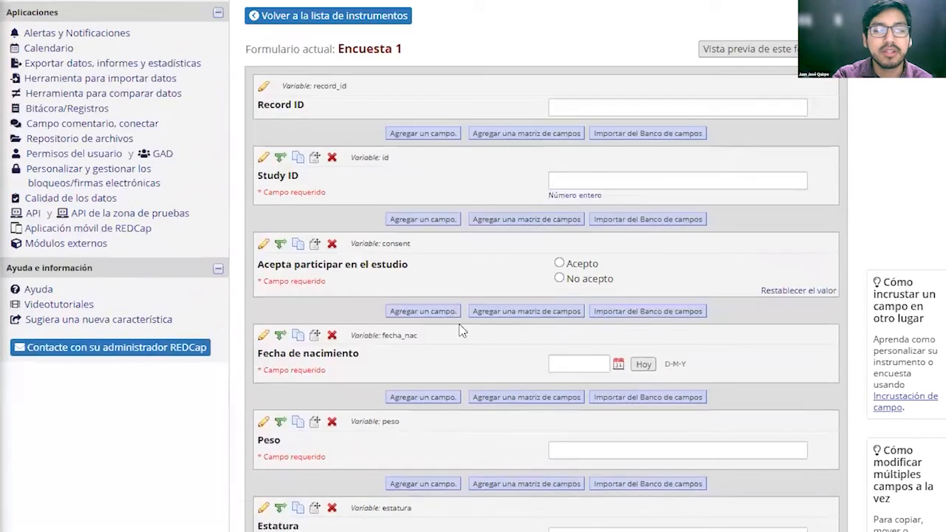
pyautogui.scroll(6, 351, 363)
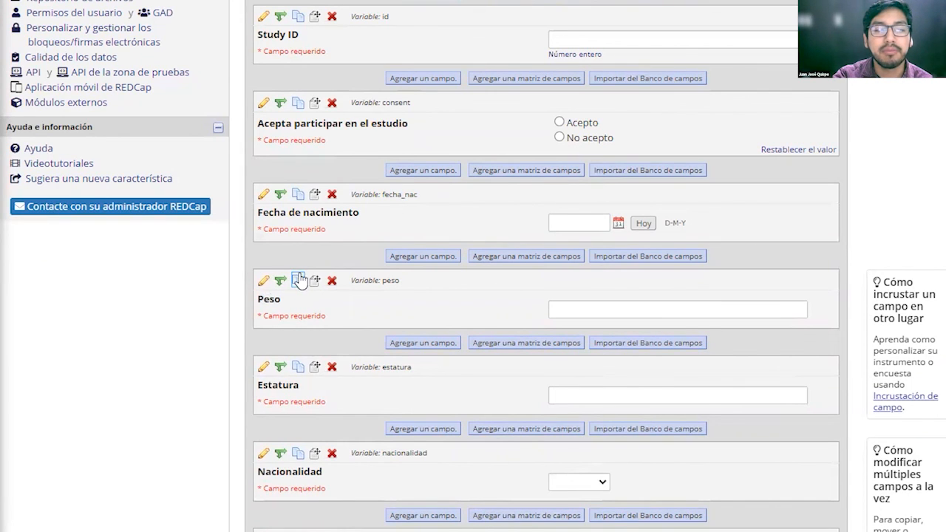
pyautogui.click(298, 282)
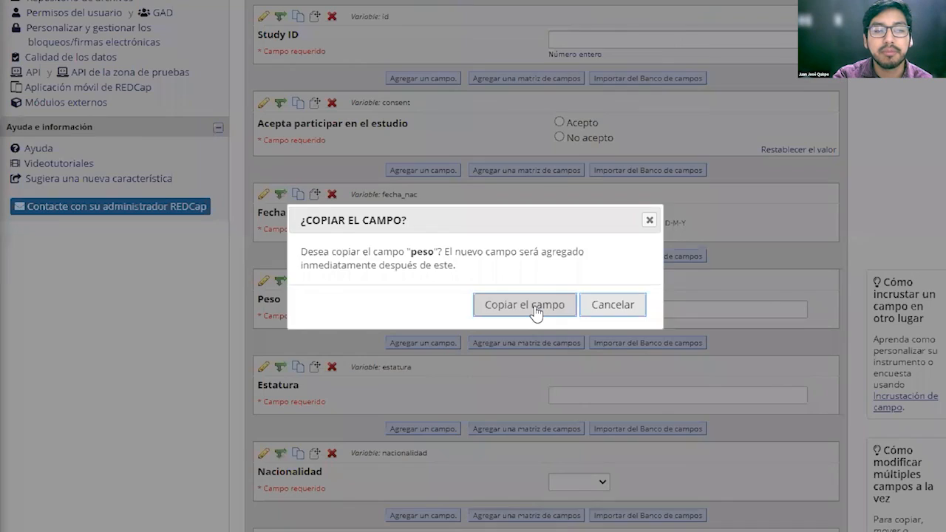
pyautogui.click(525, 304)
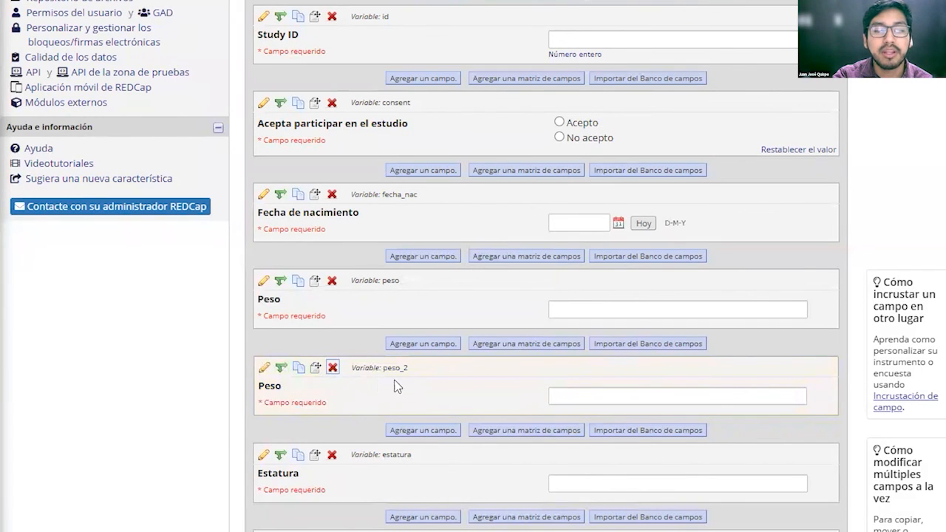
pyautogui.scroll(-1, 414, 354)
pyautogui.scroll(1, 431, 332)
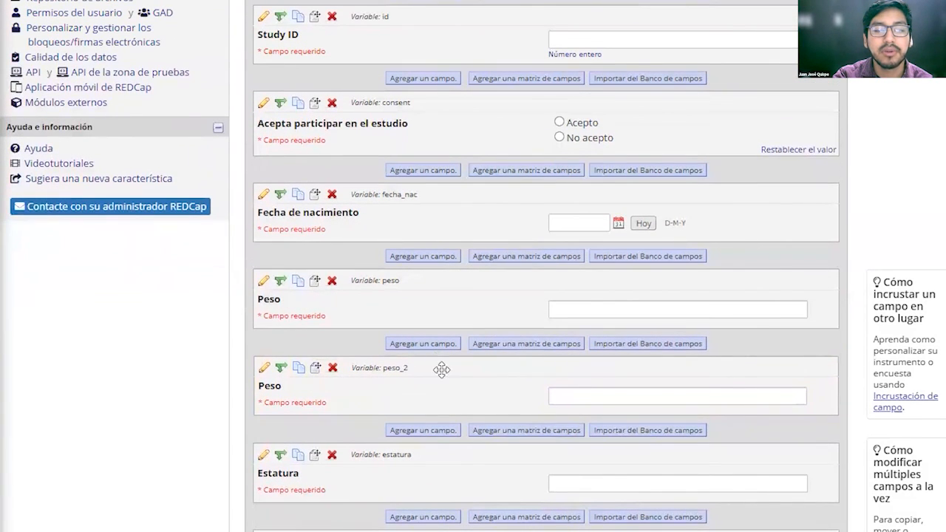
# Move the copied Peso field up between Study ID and Acepta participar en el estudio.
pyautogui.moveTo(317, 369); pyautogui.dragTo(340, 110)
pyautogui.scroll(2, 323, 197)
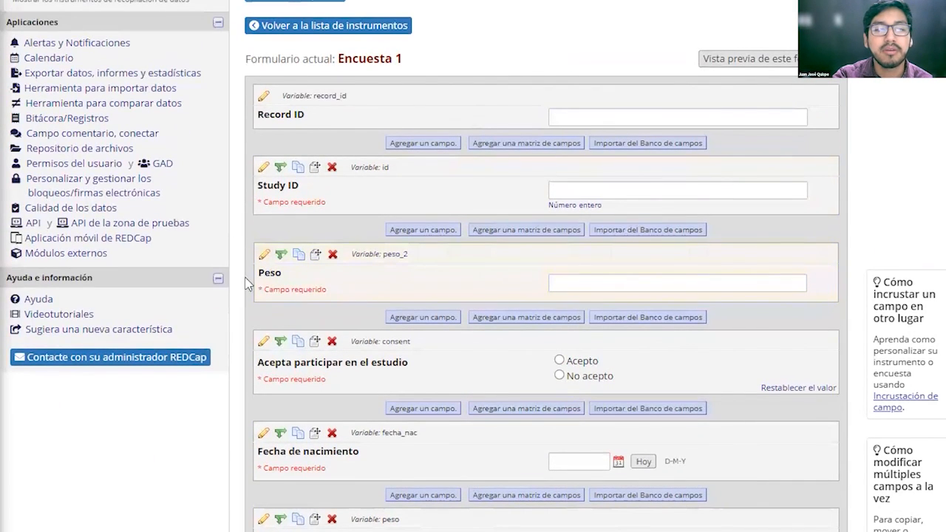
pyautogui.scroll(-2, 300, 303)
pyautogui.scroll(3, 316, 335)
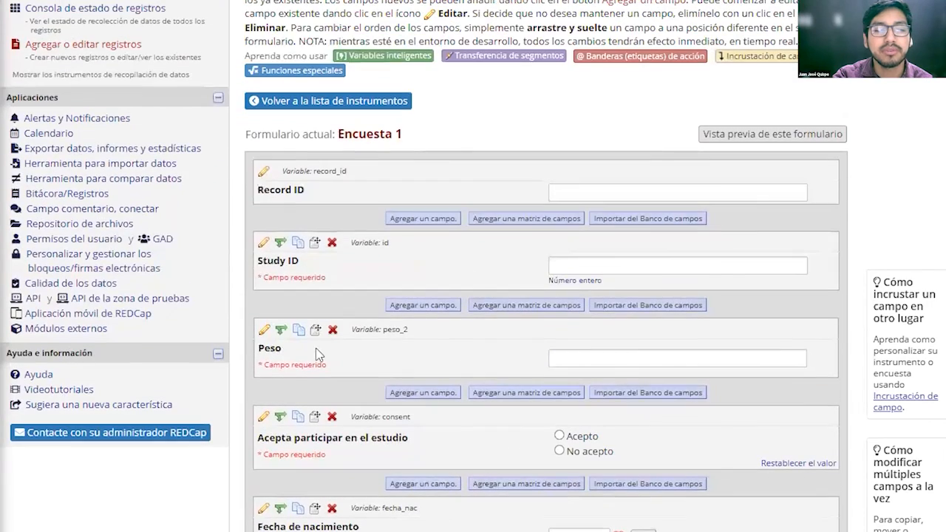
# Delete the copied Peso field (peso_2) below Study ID and confirm the deletion.
pyautogui.click(332, 331)
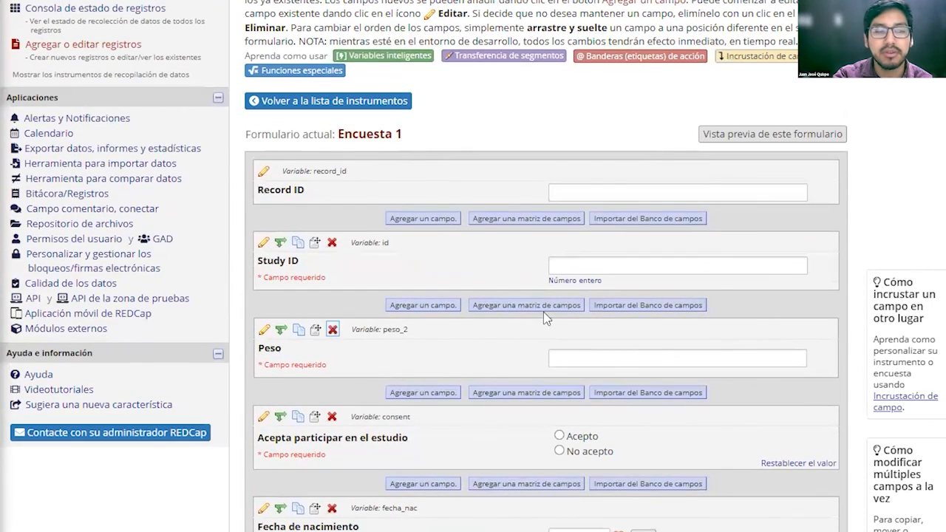
pyautogui.click(536, 299)
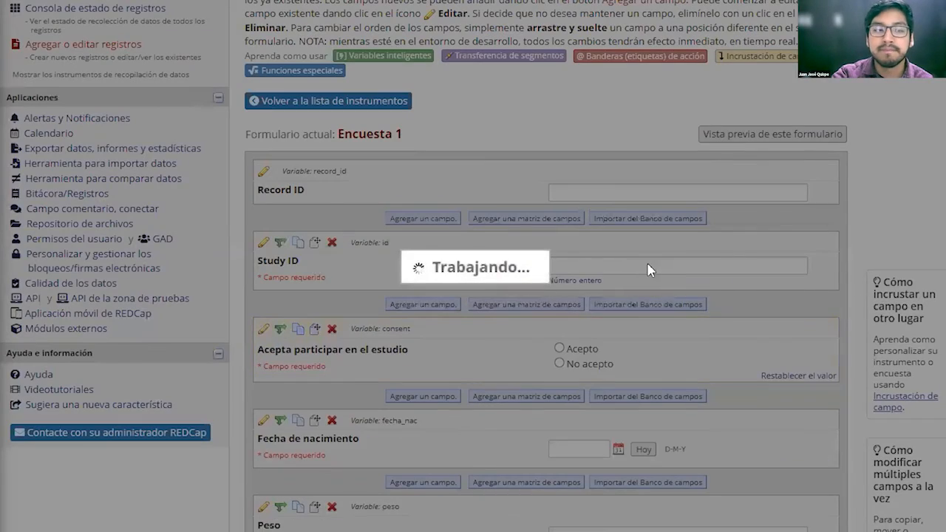
pyautogui.scroll(-4, 576, 332)
pyautogui.scroll(2, 575, 331)
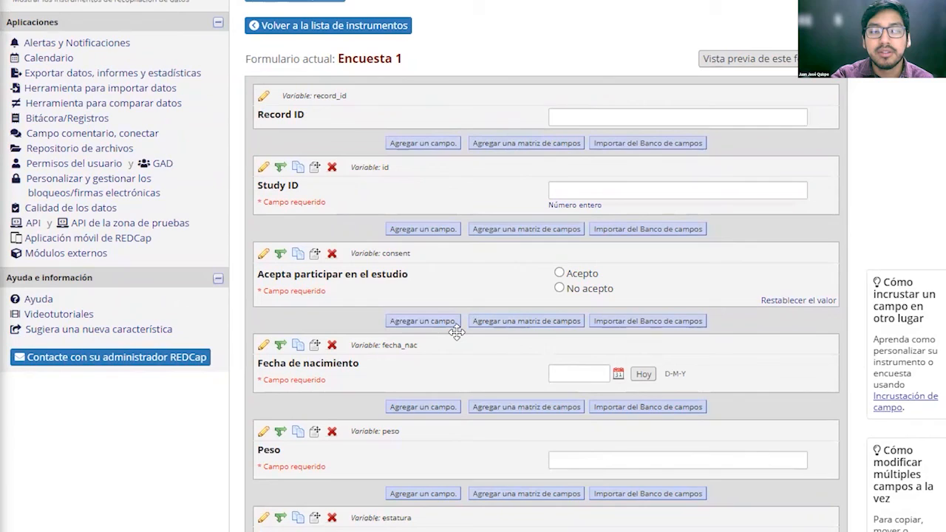
# Review the fields of the Encuesta 1 form, from Record ID down to the Horario de seguimiento matrix.
pyautogui.scroll(-6, 456, 332)
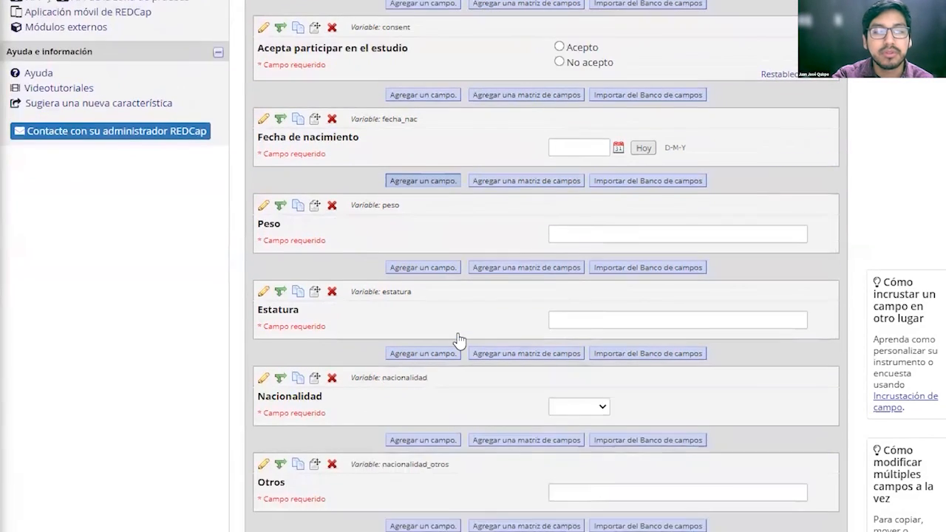
pyautogui.scroll(6, 458, 339)
pyautogui.scroll(2, 458, 325)
pyautogui.scroll(-17, 458, 325)
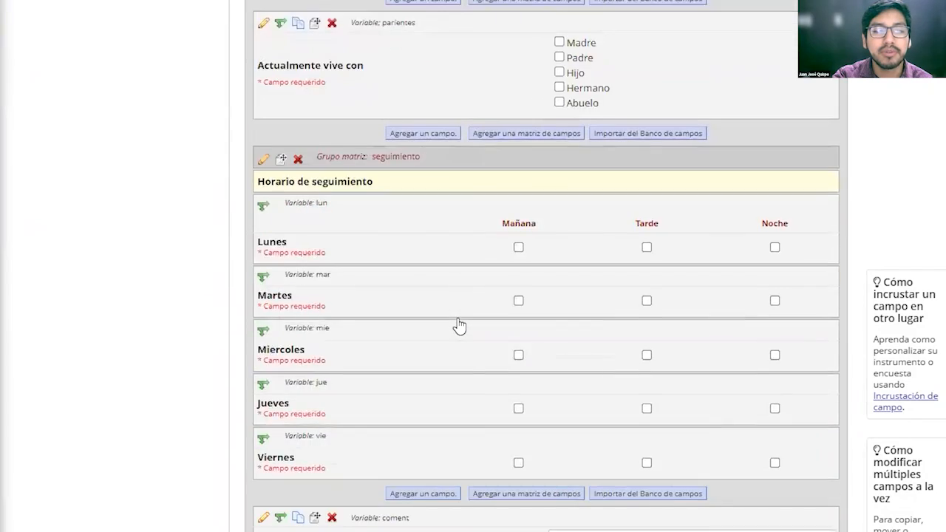
pyautogui.scroll(5, 457, 321)
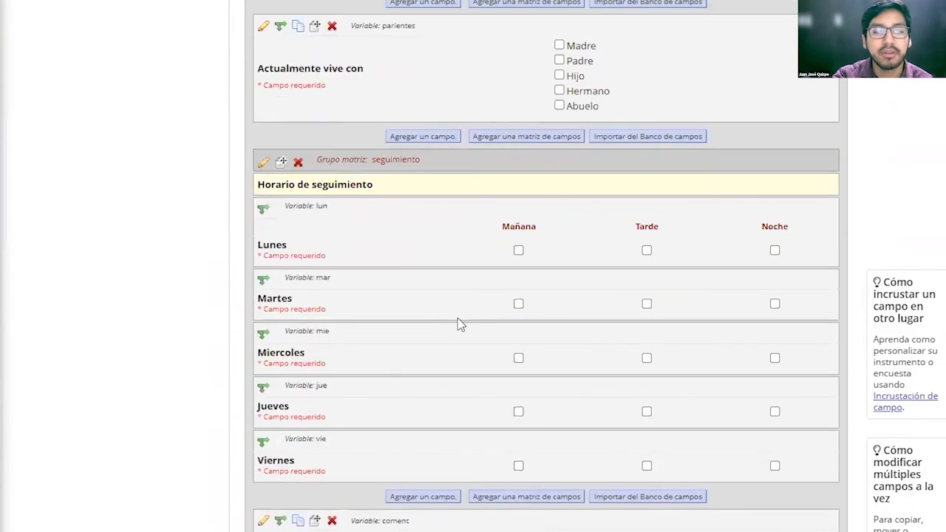
pyautogui.scroll(-2, 457, 319)
pyautogui.scroll(15, 457, 322)
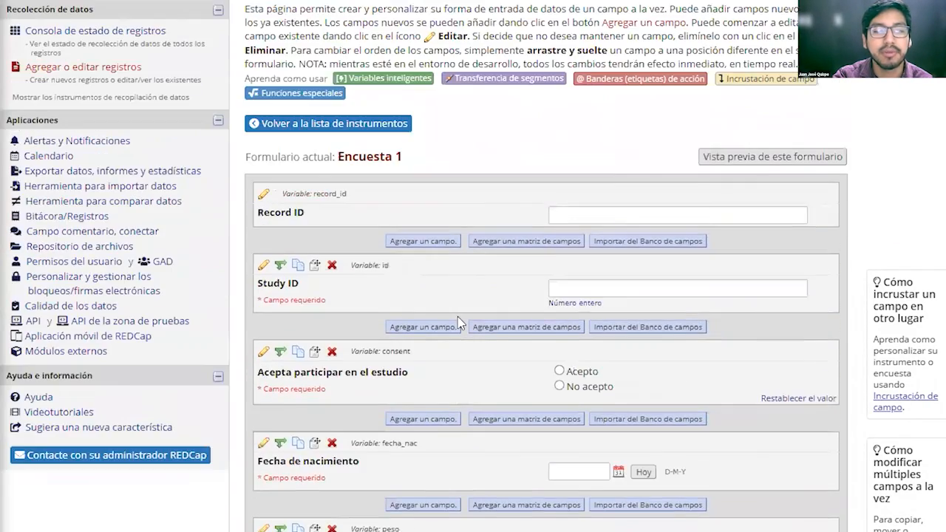
pyautogui.scroll(-1, 458, 322)
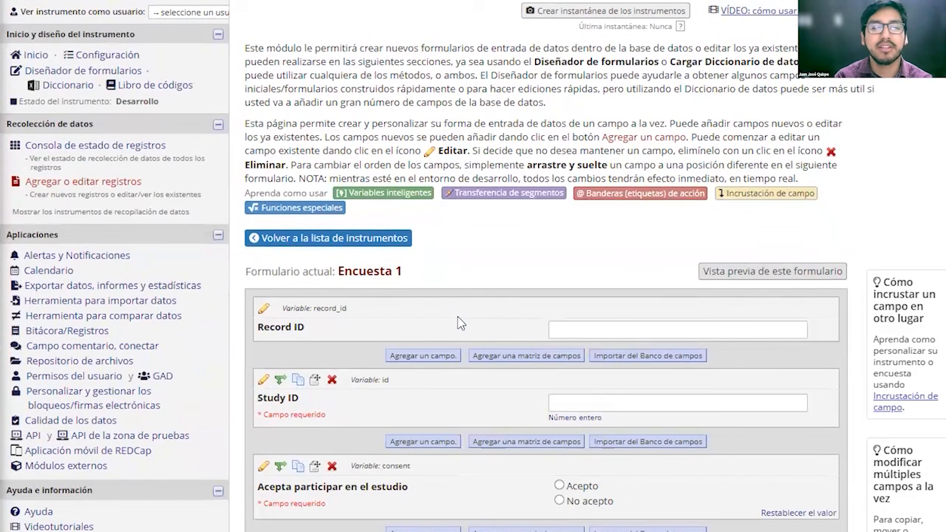